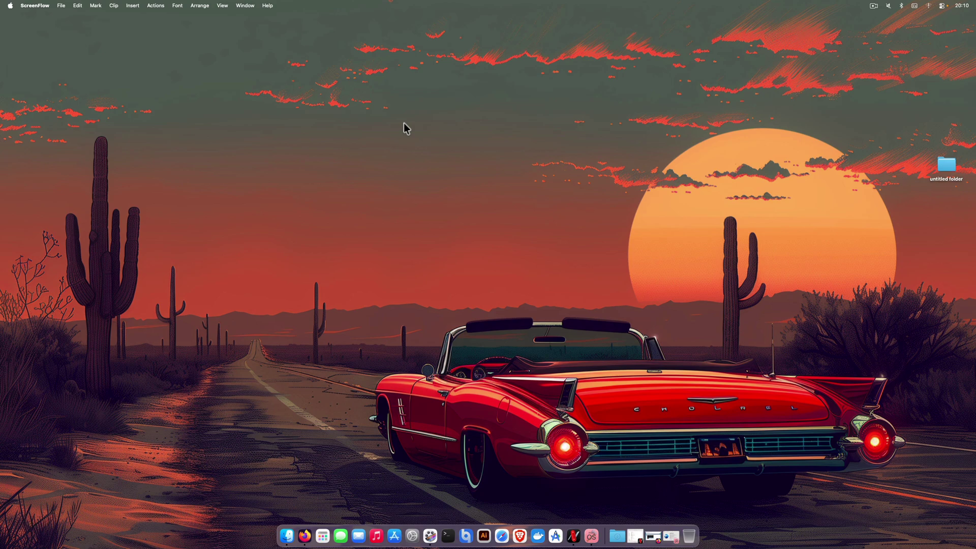
Close the About This Hack macOS Tahoe overview and bring back the Broadcom Wi-Fi forum thread.
click(408, 124)
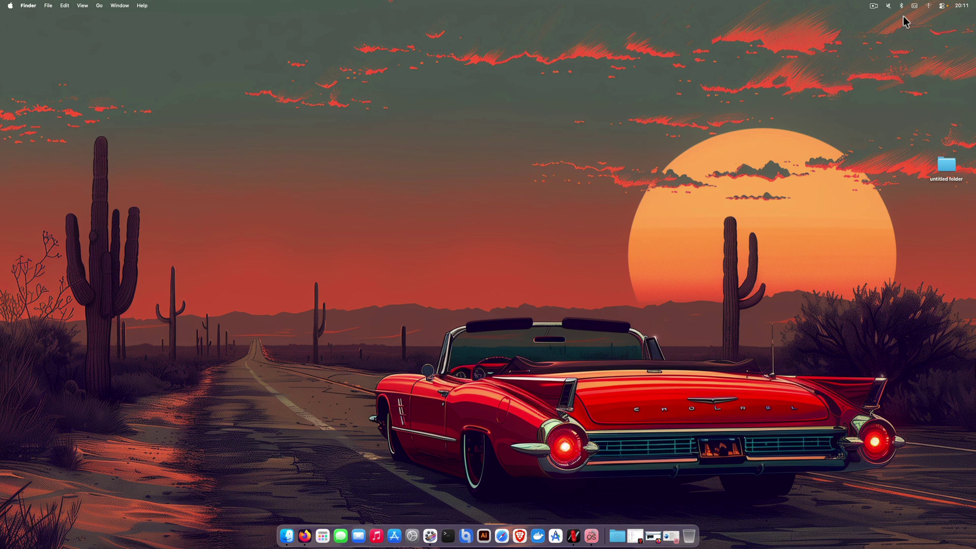
click(665, 538)
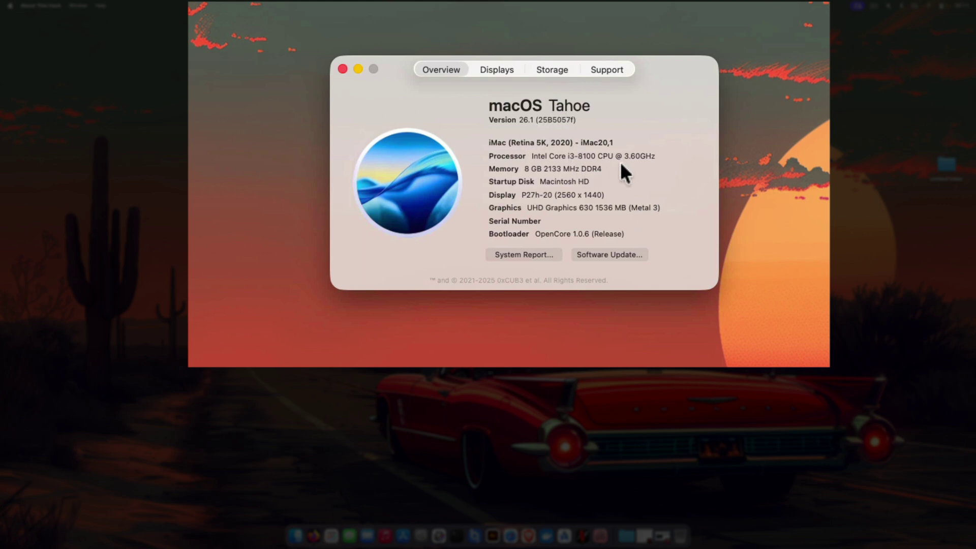
click(342, 68)
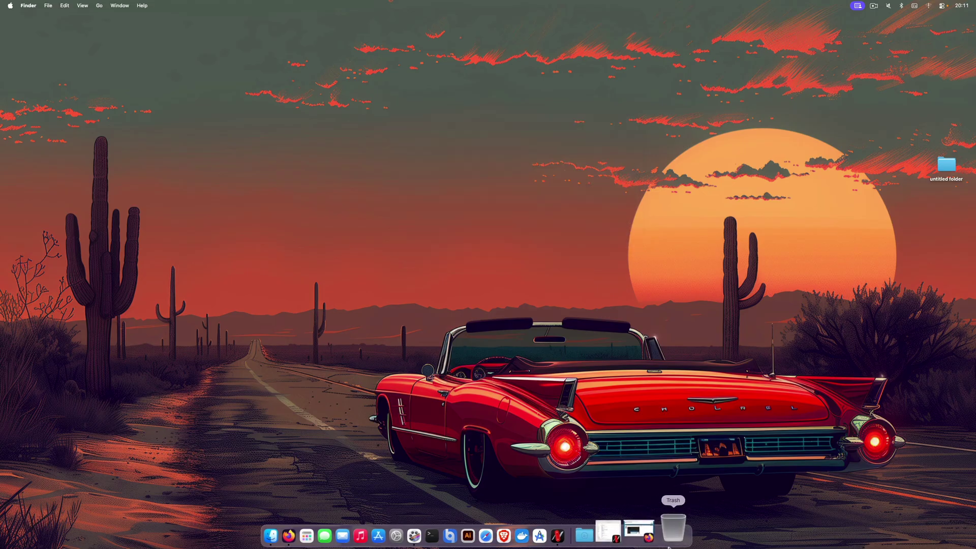
click(640, 532)
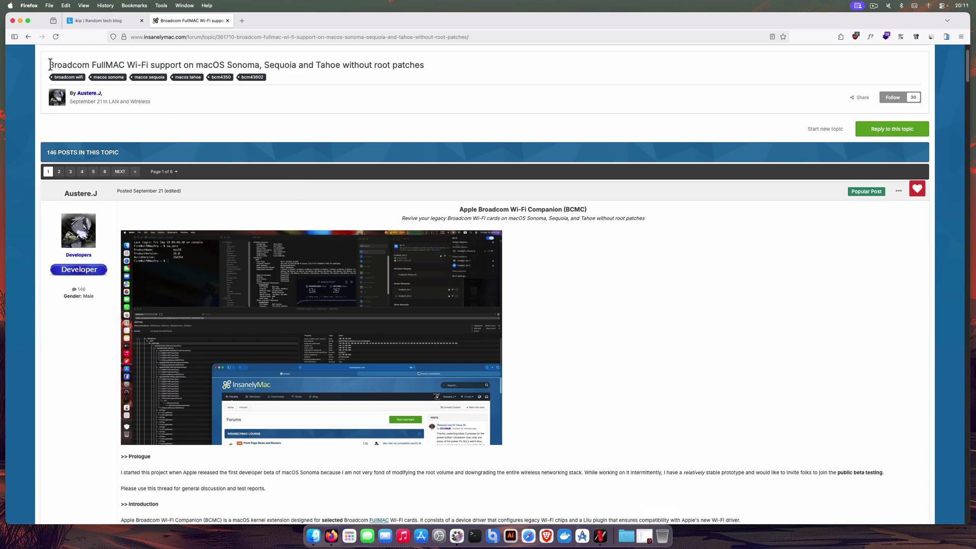
Read the forum topic title and introduction, highlighting the driver name.
drag(48, 64, 424, 67)
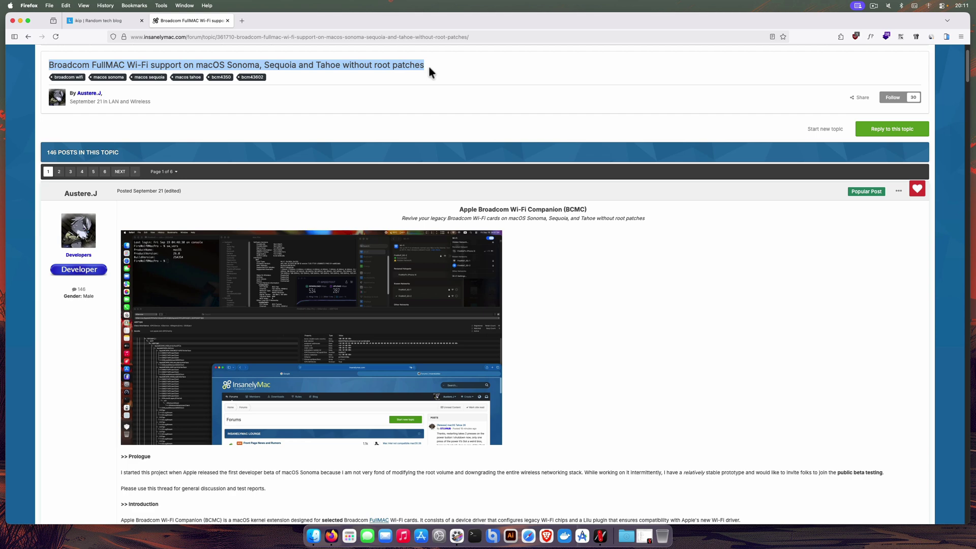
click(443, 75)
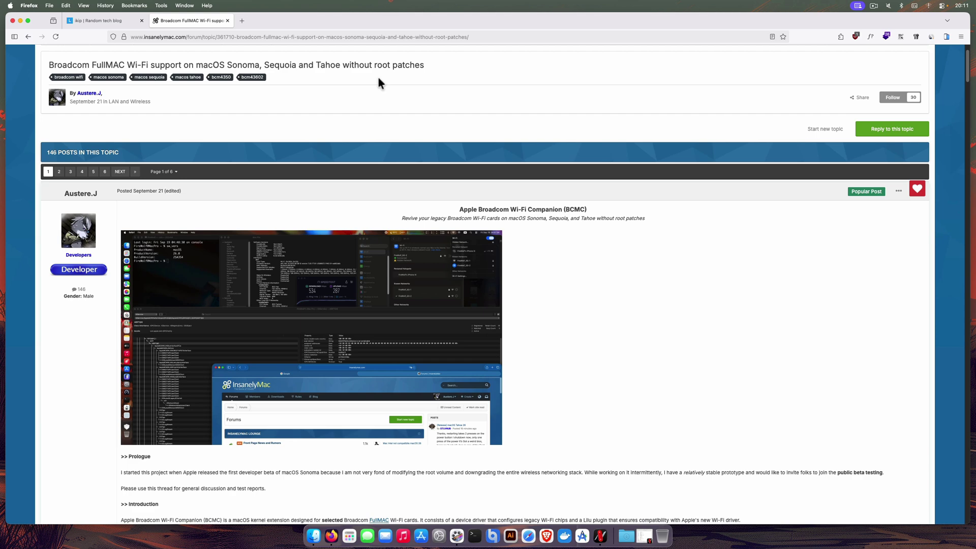
scroll(378, 77, down, 2)
scroll(379, 78, down, 3)
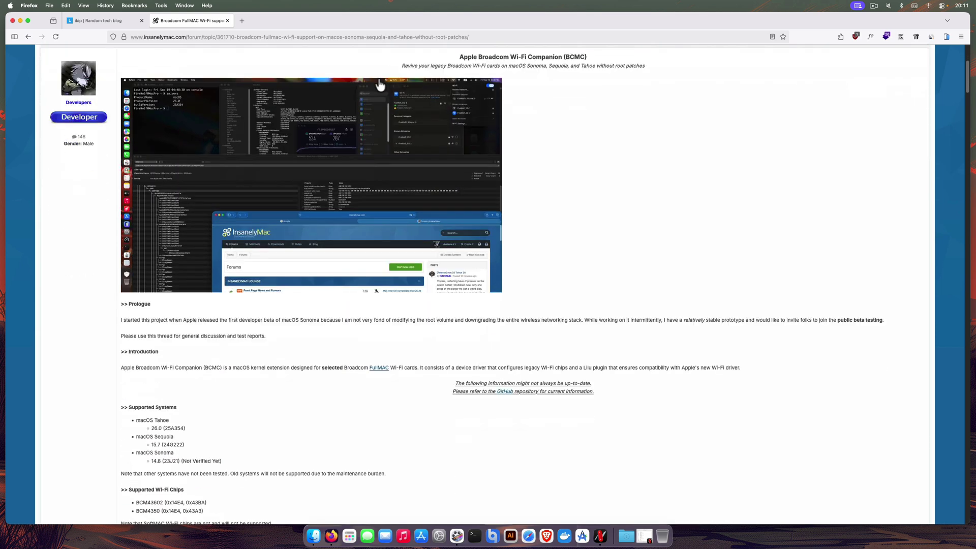
scroll(378, 81, down, 4)
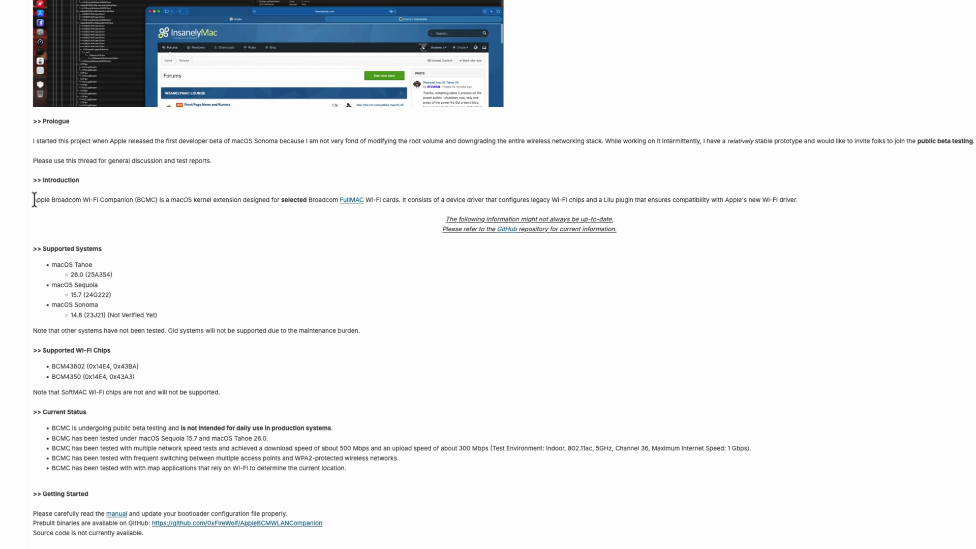
drag(121, 228, 175, 227)
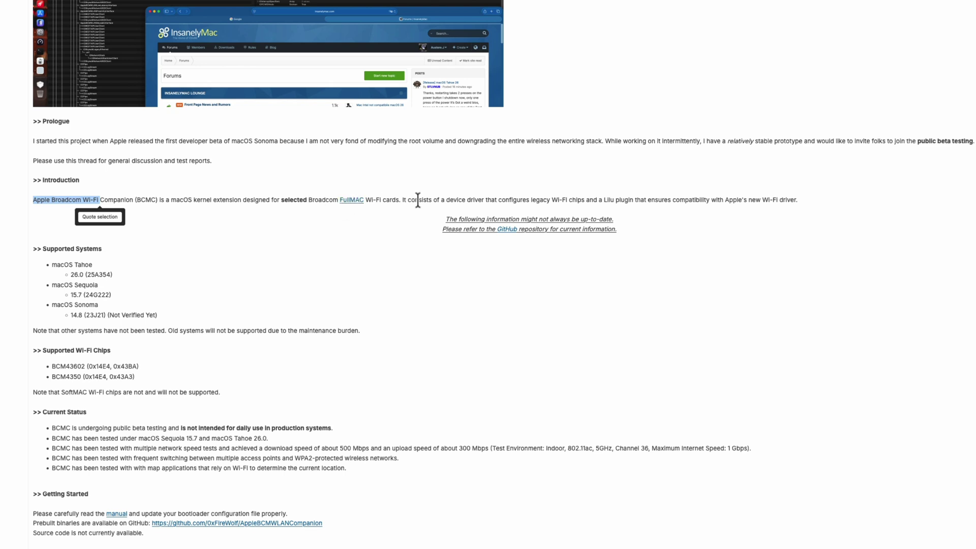
Highlight BCM43602 (0x14E4, 0x43BA) under Supported Wi-Fi Chips, then open Hackintool.
scroll(351, 219, down, 2)
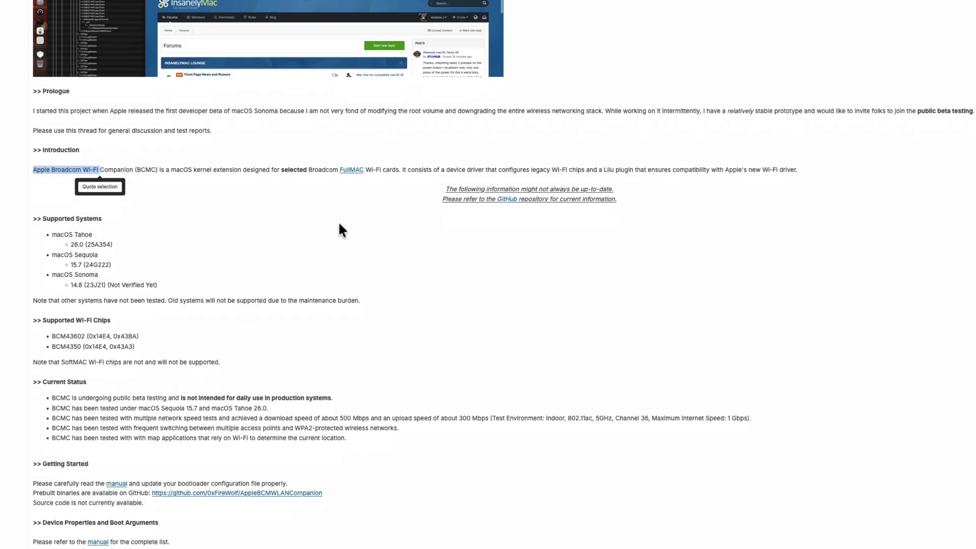
scroll(340, 225, down, 4)
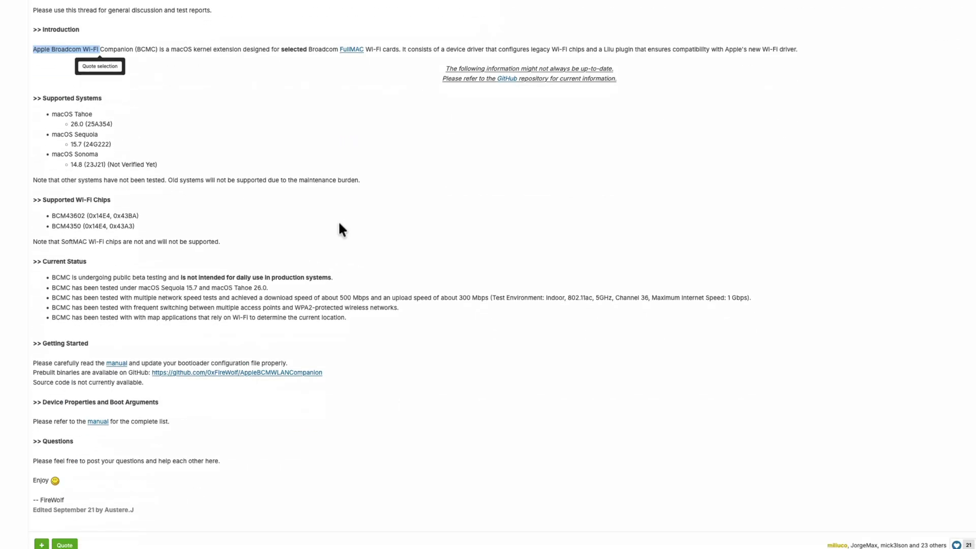
scroll(341, 229, up, 1)
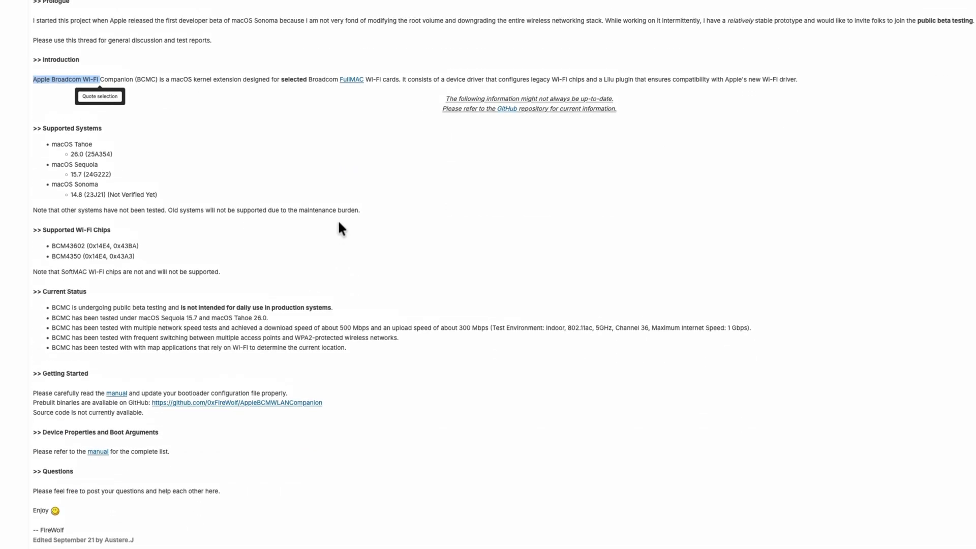
drag(42, 230, 121, 229)
click(124, 222)
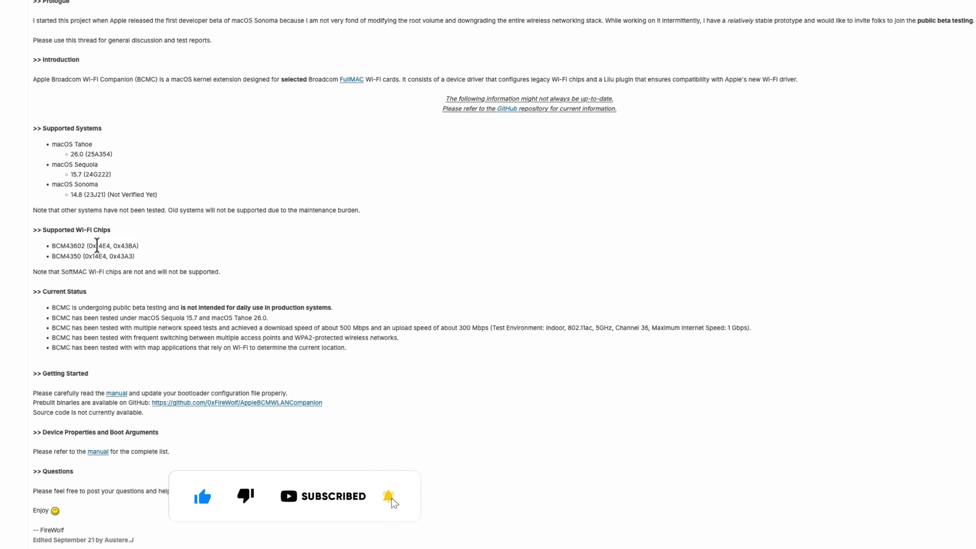
double_click(106, 245)
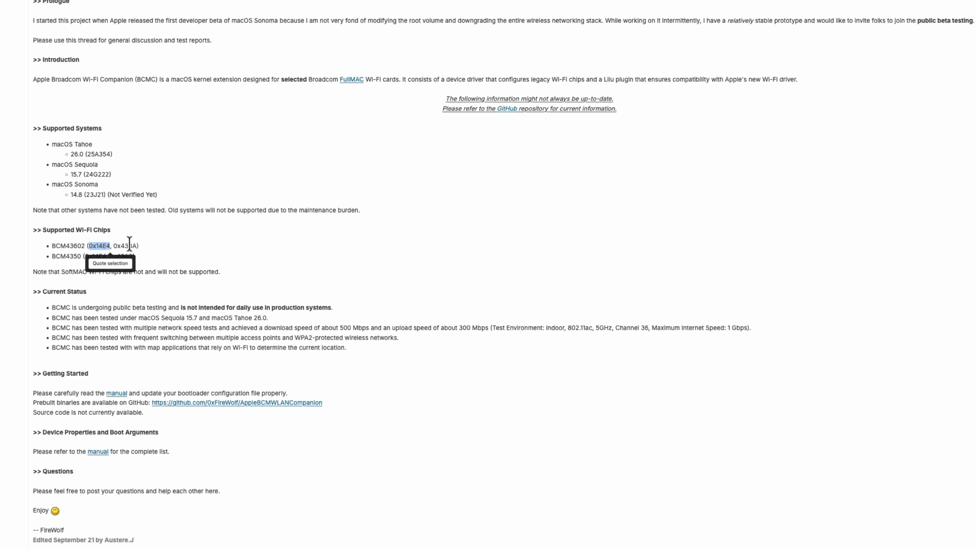
drag(136, 245, 117, 245)
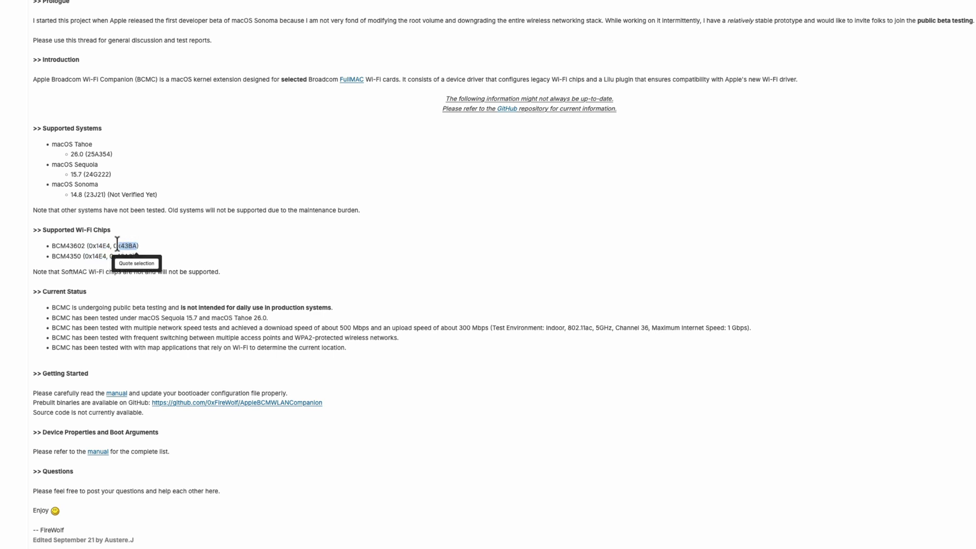
click(78, 255)
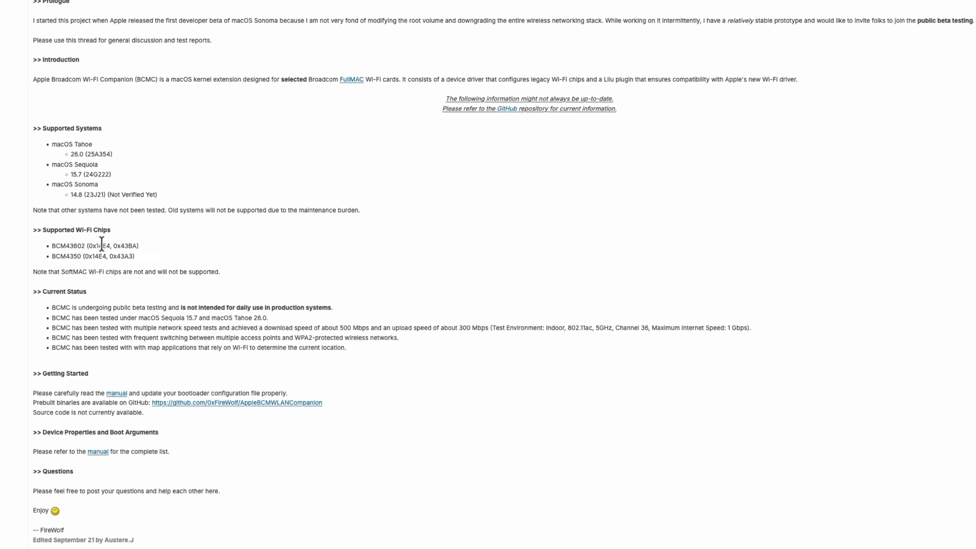
scroll(80, 241, down, 1)
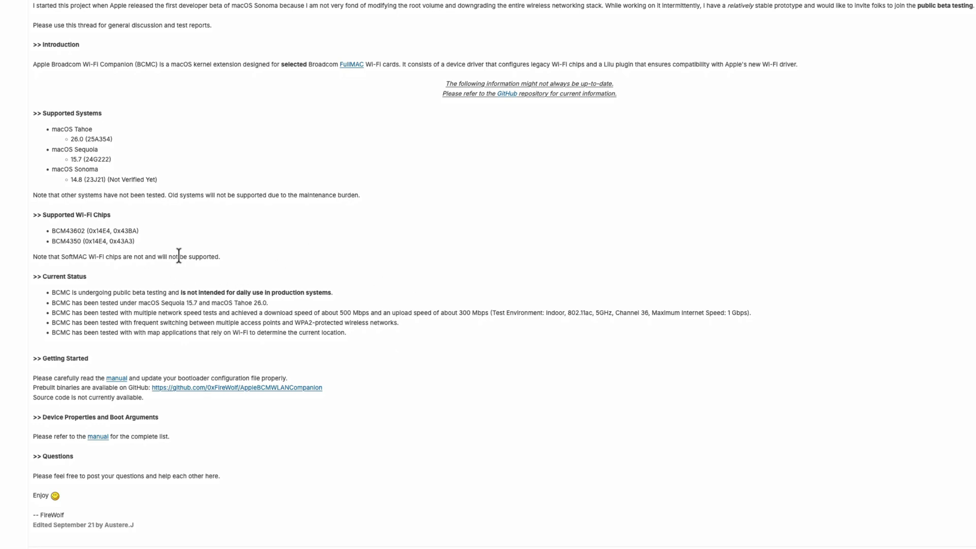
drag(141, 231, 49, 231)
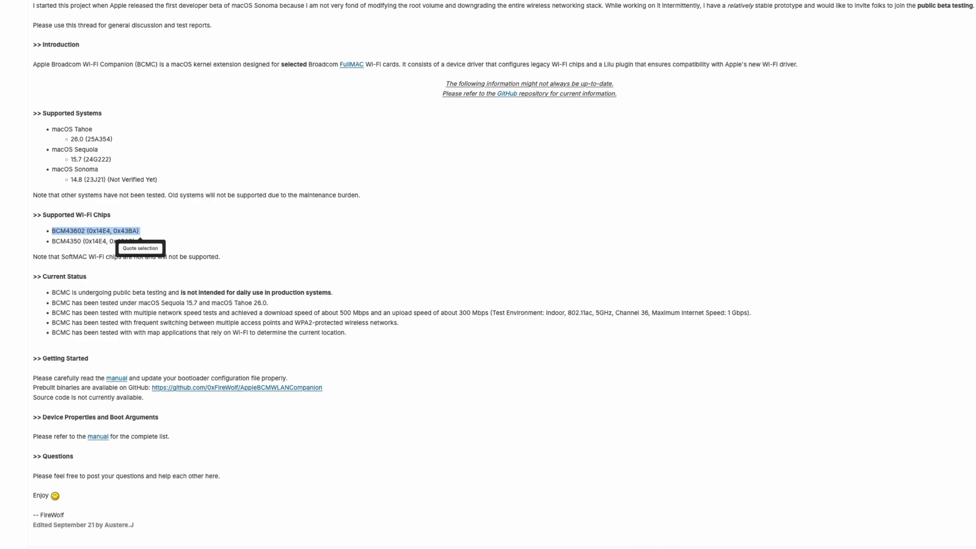
click(625, 544)
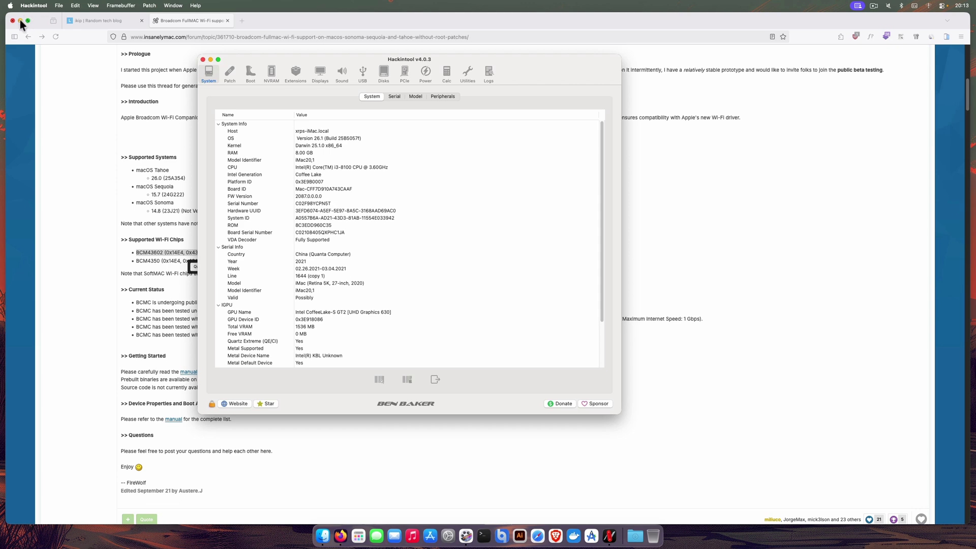
Check Hackintool's PCIe list for the BCM43602 card (0x14E4, 0x43BA), then return to the forum.
click(20, 20)
drag(424, 55, 412, 50)
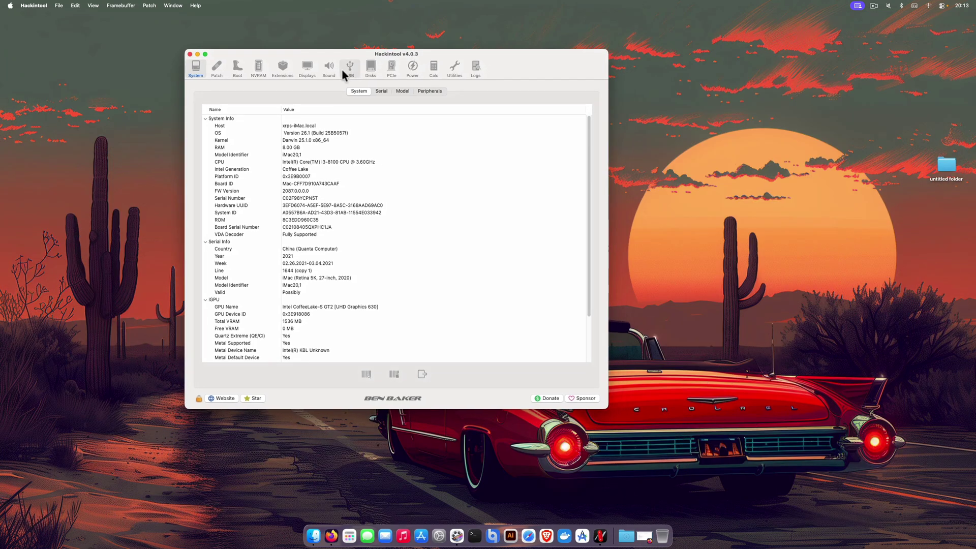
click(390, 65)
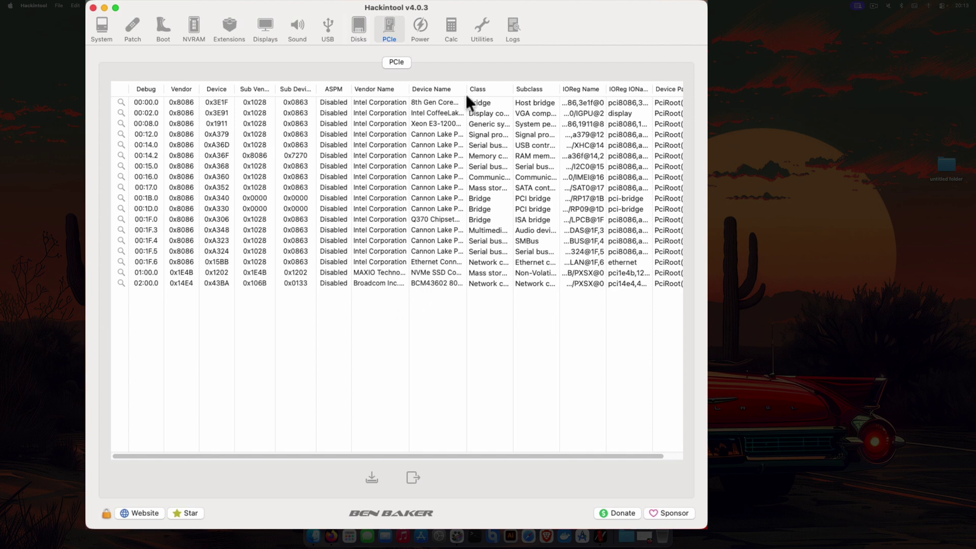
drag(466, 93, 572, 92)
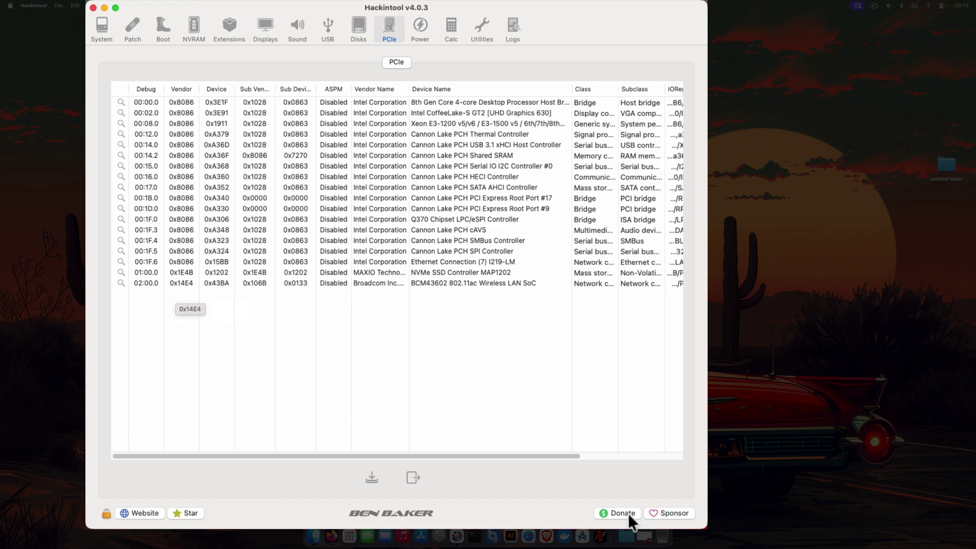
click(644, 531)
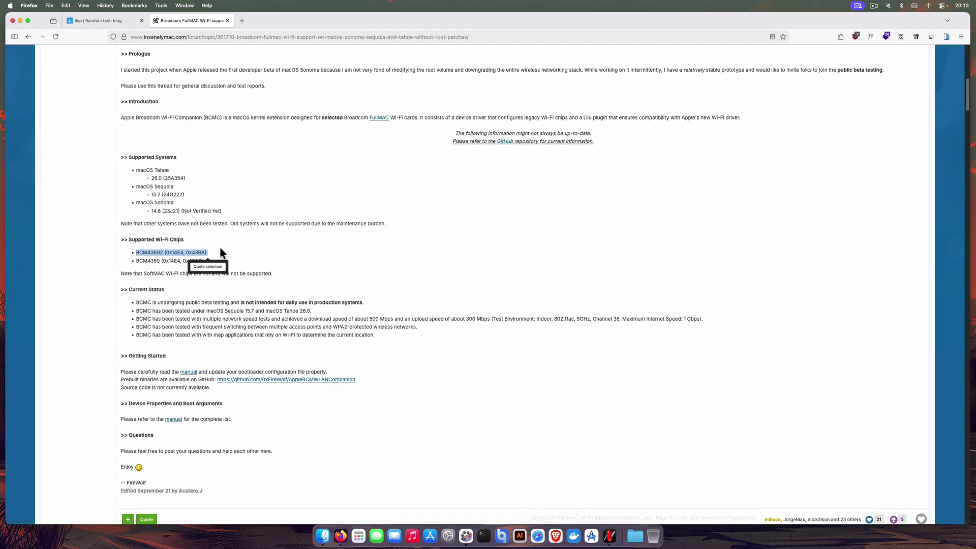
Match the forum's BCM43602 vendor and device IDs against the wireless card row in Hackintool.
click(220, 242)
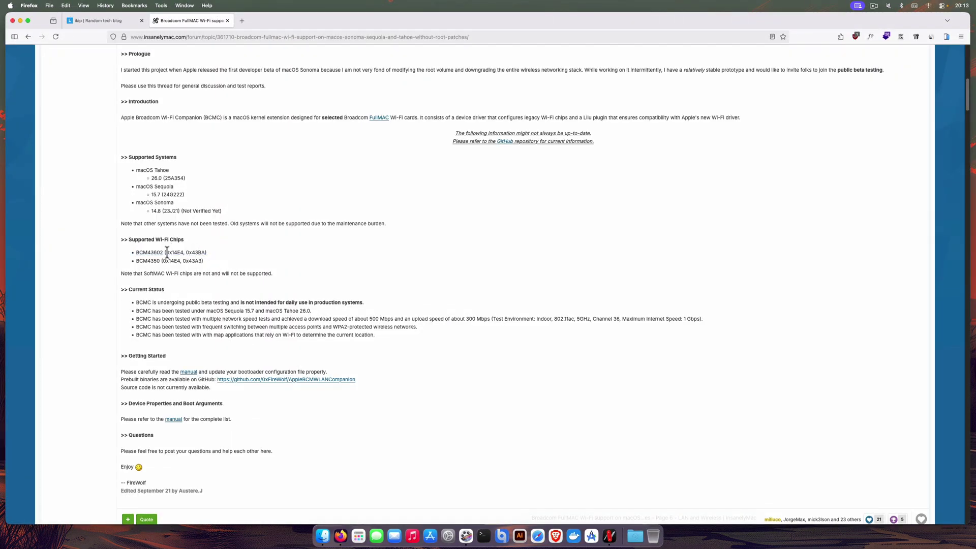
drag(169, 253, 204, 252)
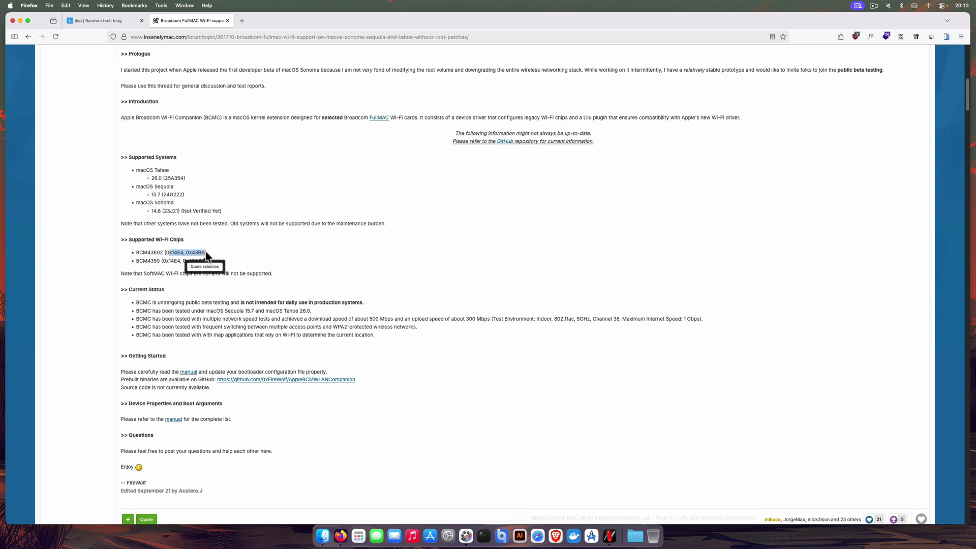
click(610, 534)
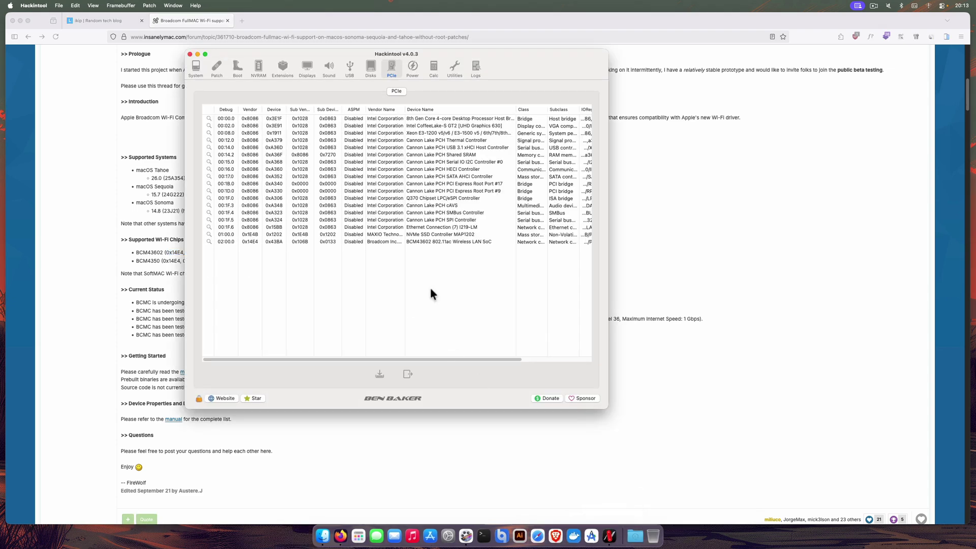
click(266, 243)
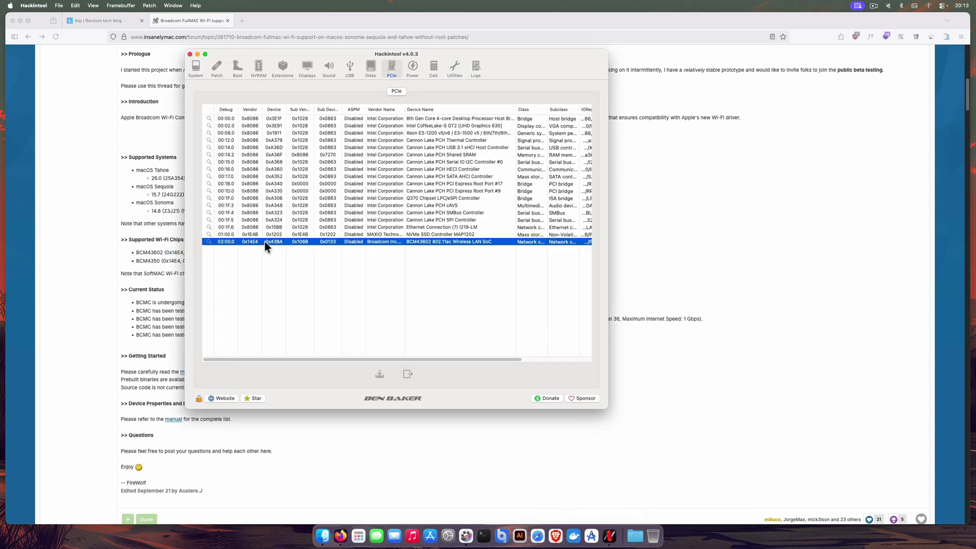
click(198, 54)
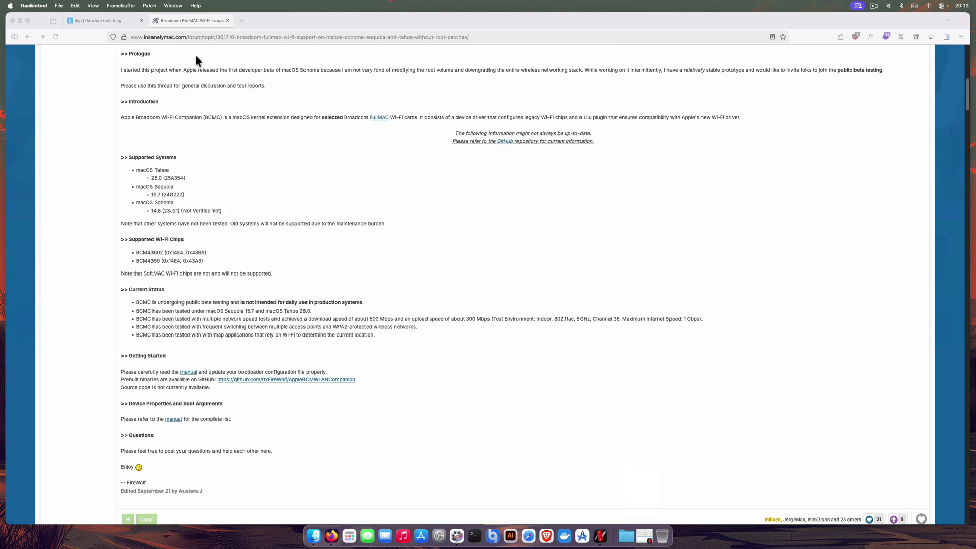
Open the forum post's manual link in a new tab.
scroll(197, 202, down, 3)
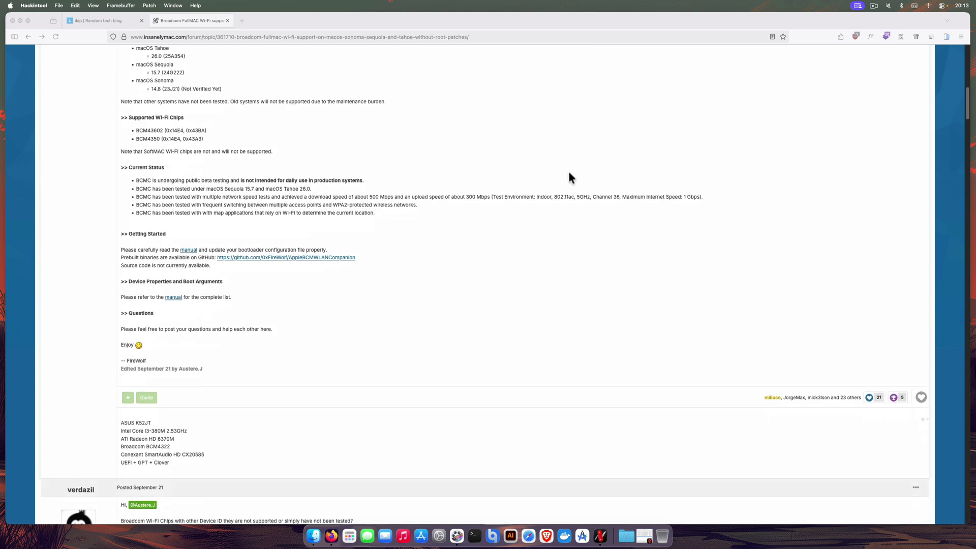
scroll(569, 172, down, 1)
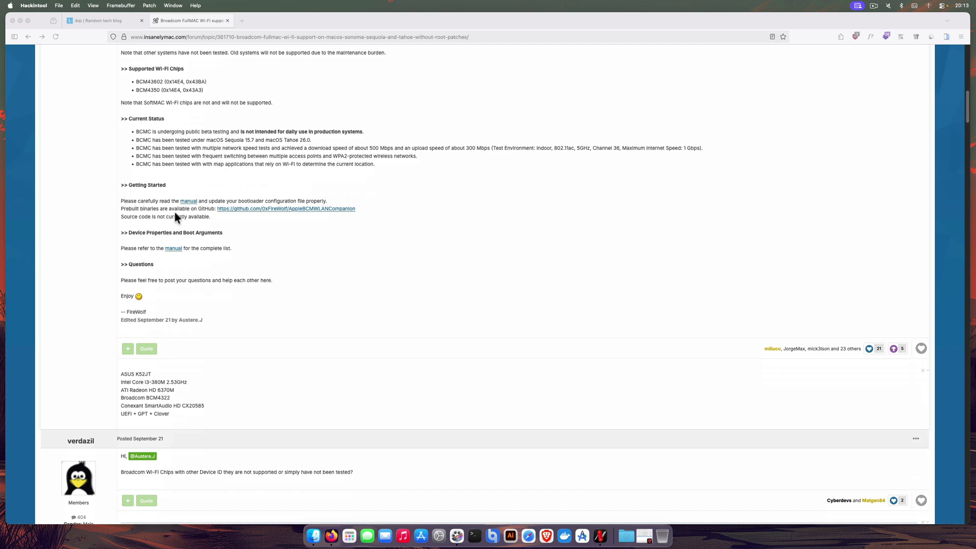
right_click(187, 201)
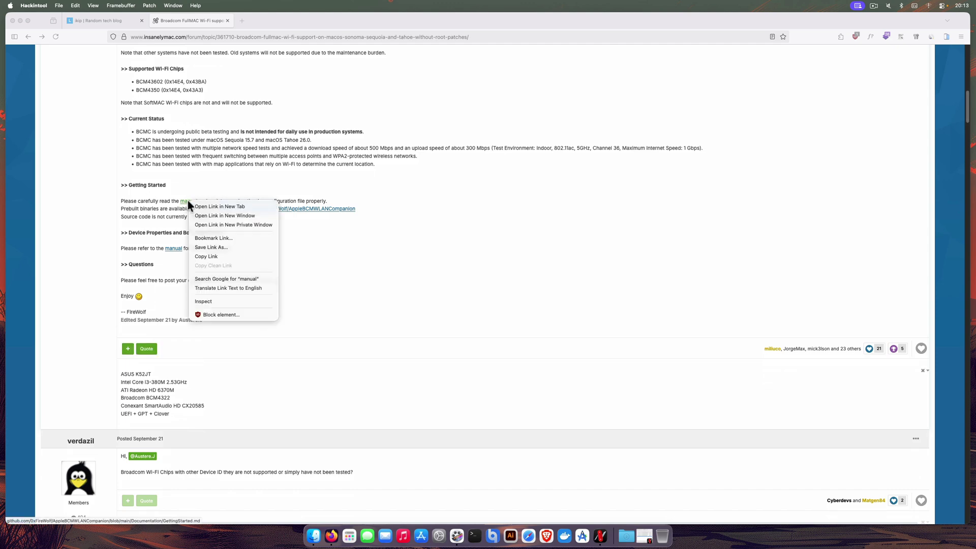
click(204, 206)
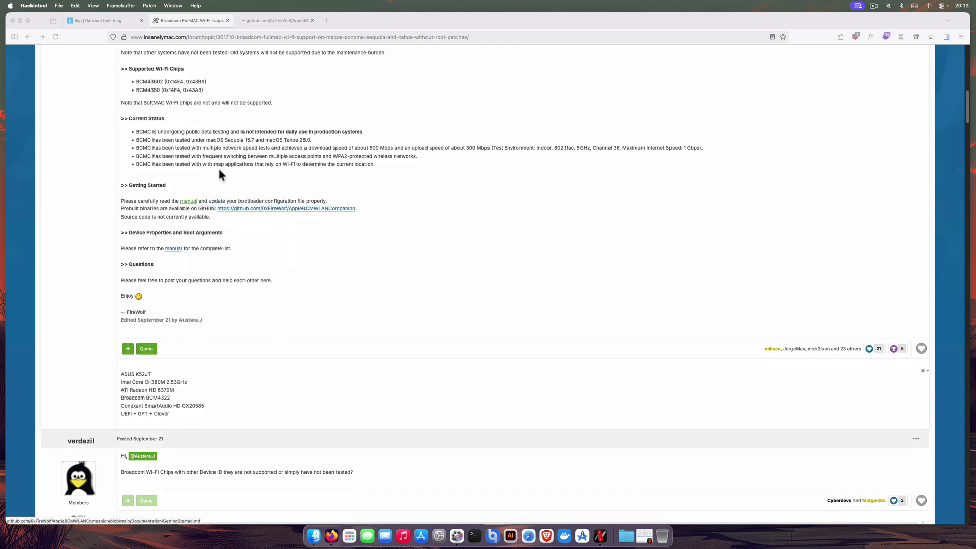
Skim the newly opened Getting Started manual, then return to the forum thread.
click(276, 19)
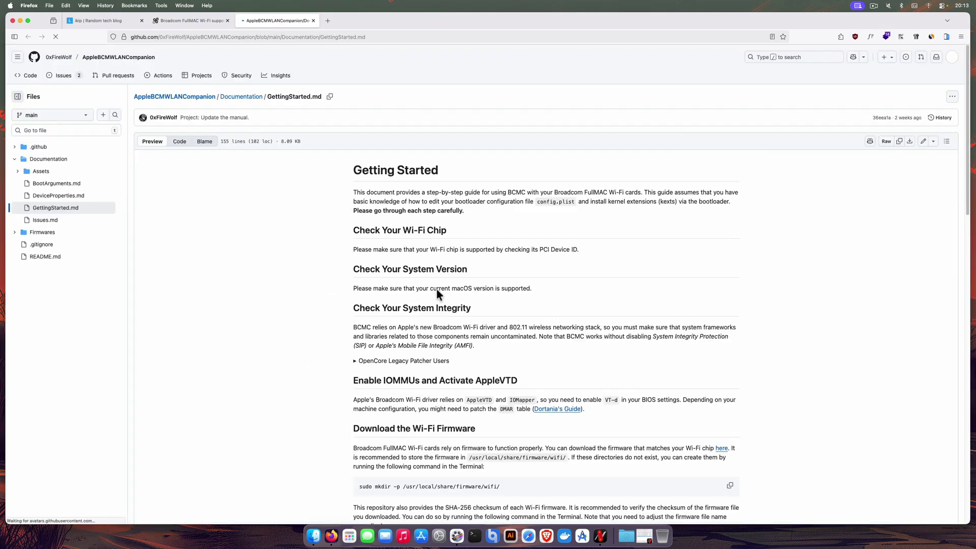
scroll(454, 300, down, 5)
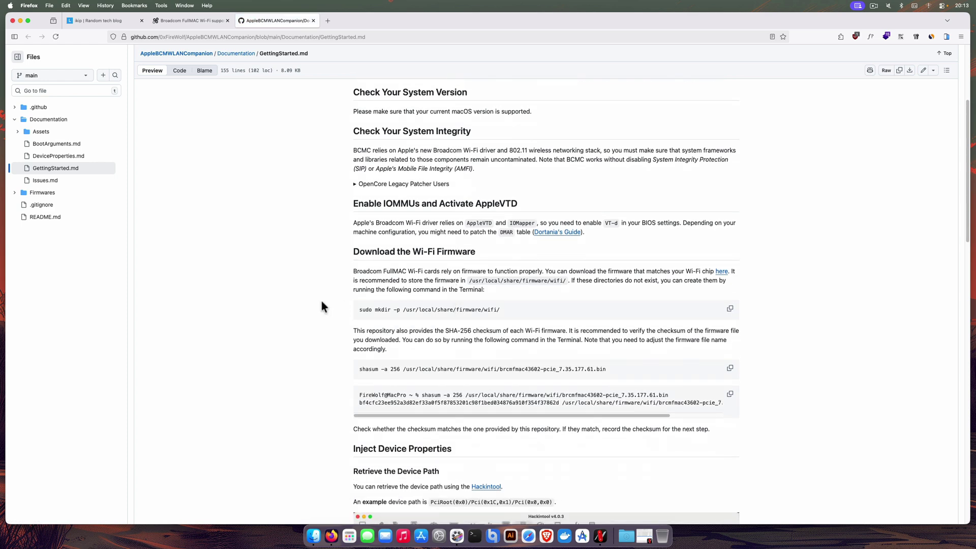
scroll(525, 305, down, 2)
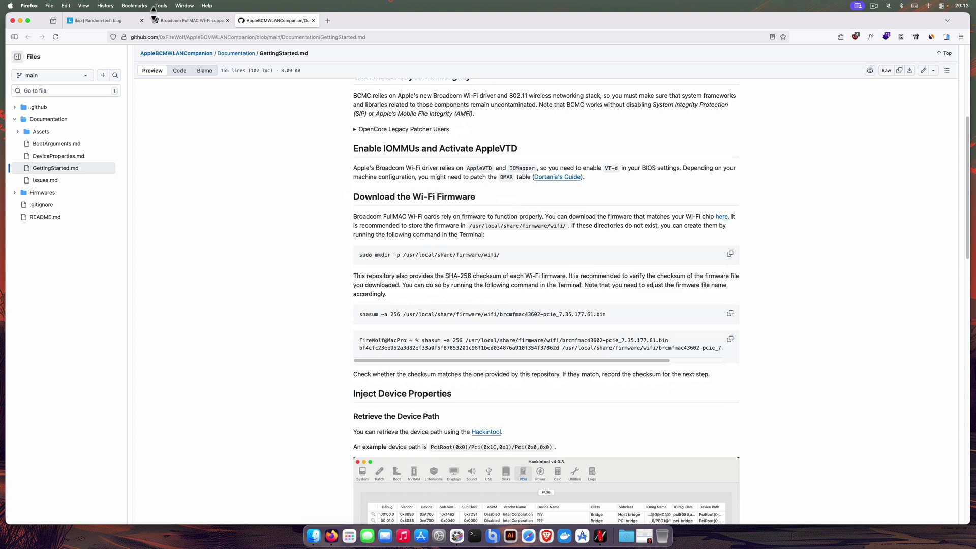
click(173, 20)
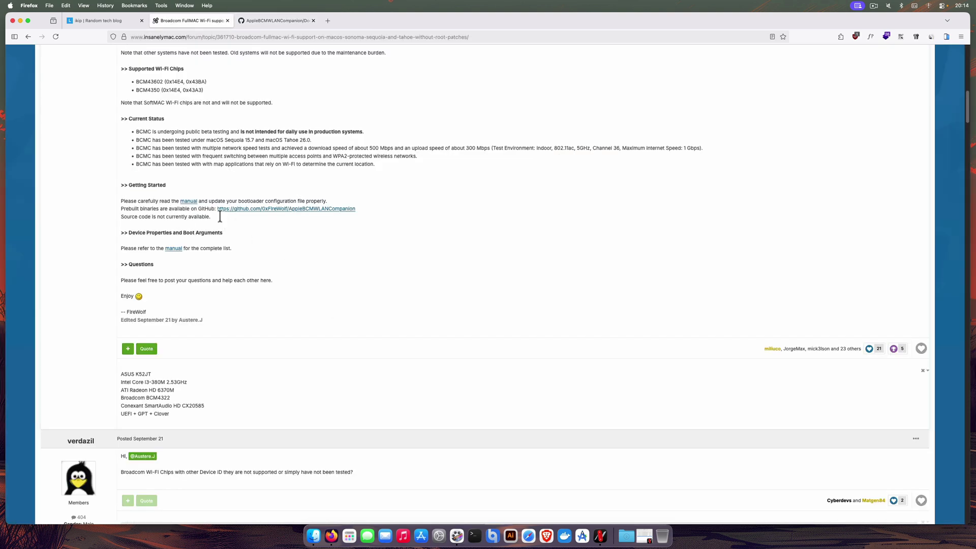
Open the AppleBCMWLANCompanion GitHub repository in a new tab and download it as a ZIP.
right_click(261, 211)
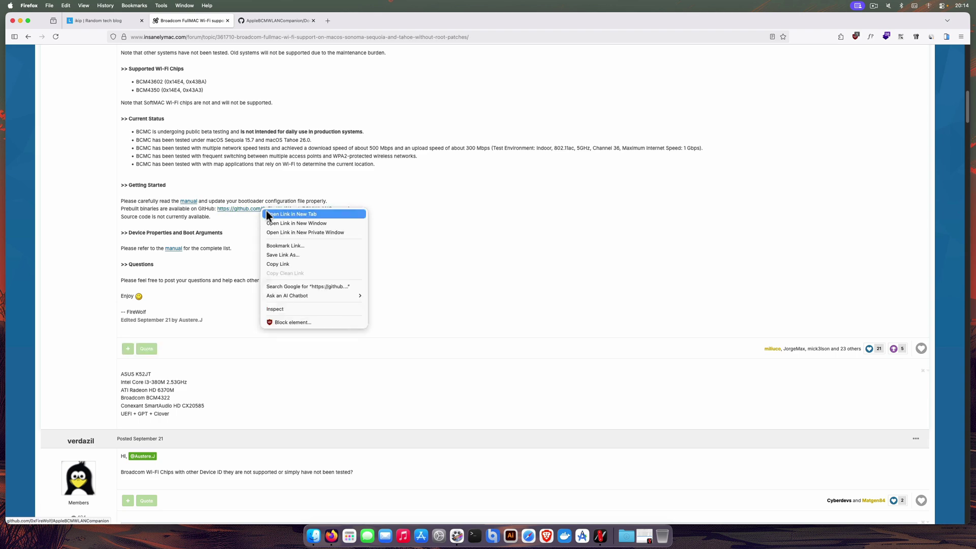
click(267, 211)
click(260, 20)
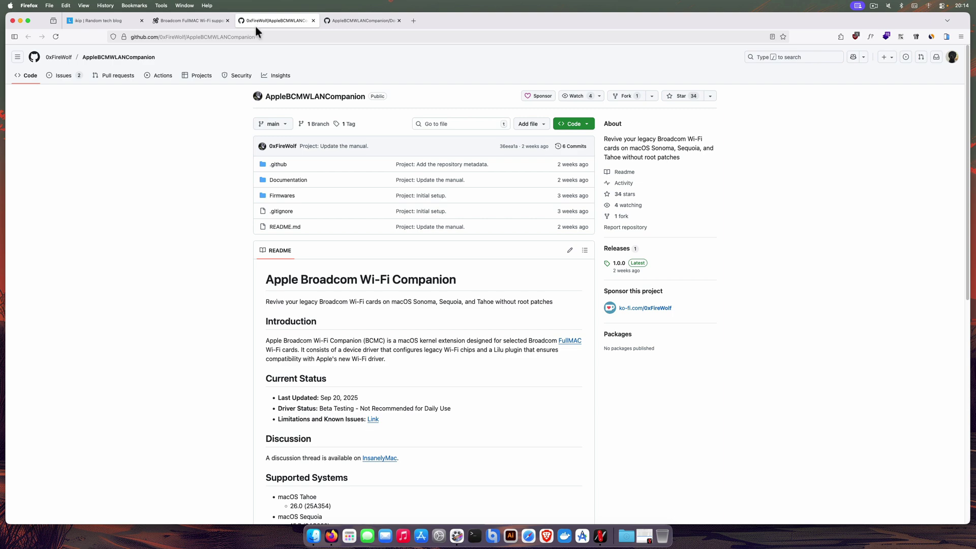
scroll(304, 186, down, 5)
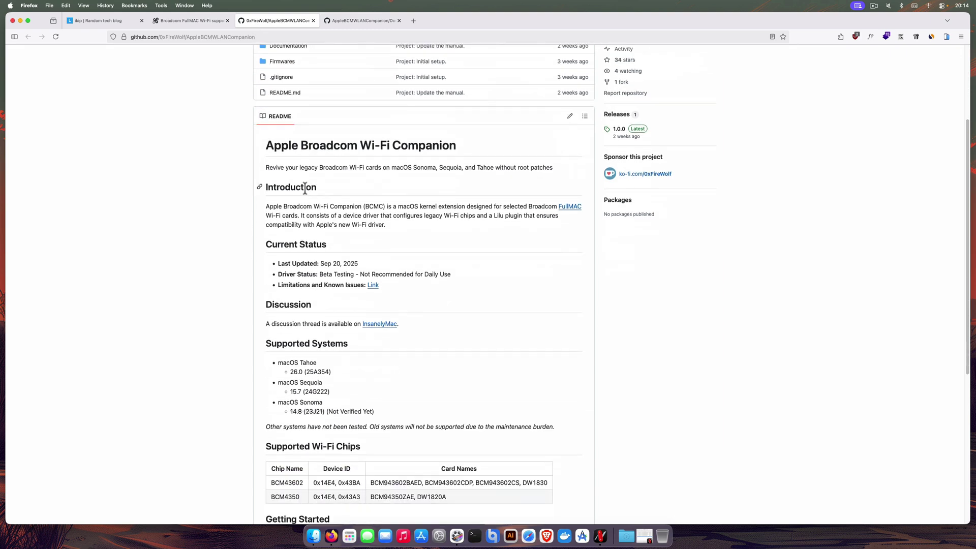
scroll(306, 188, down, 8)
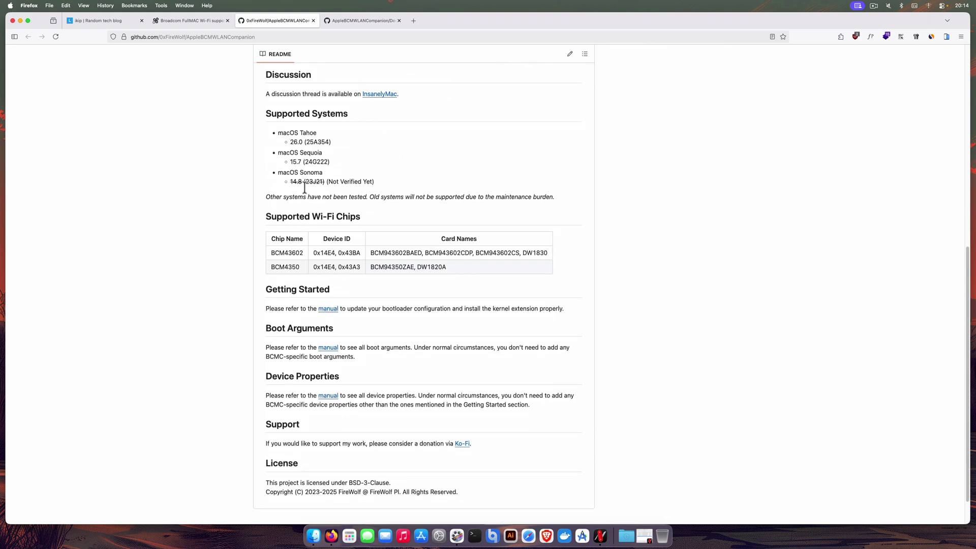
scroll(305, 188, up, 13)
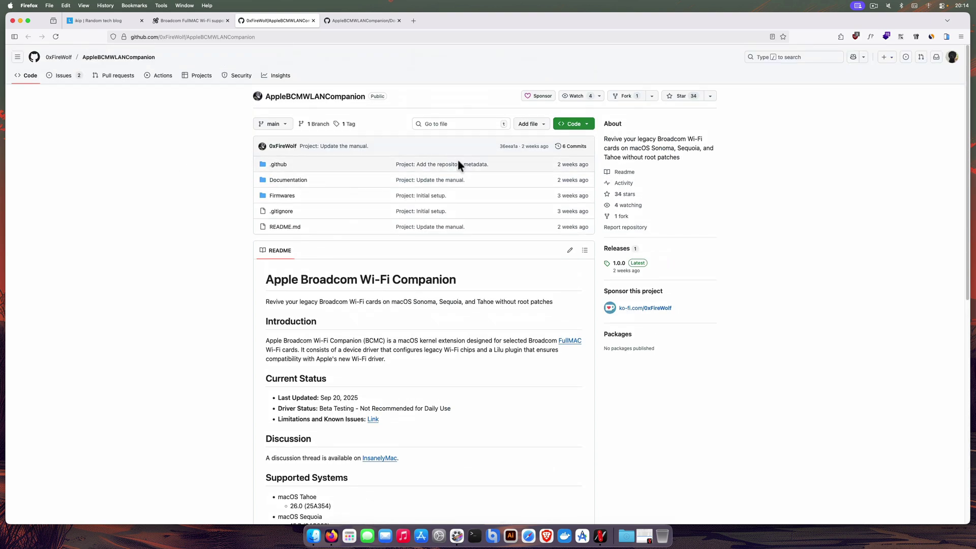
click(586, 126)
click(458, 237)
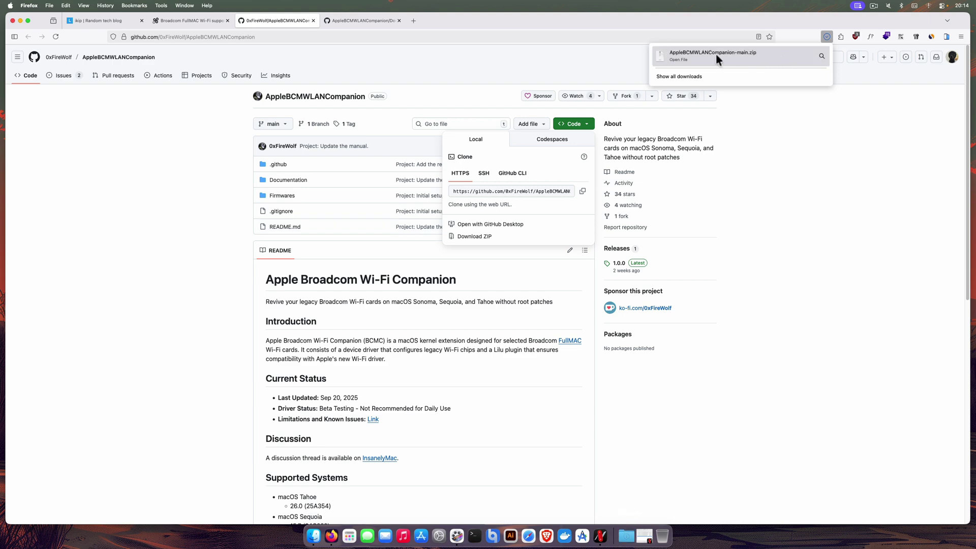
Dismiss the downloads list and scroll through the GettingStarted.md guide.
click(839, 122)
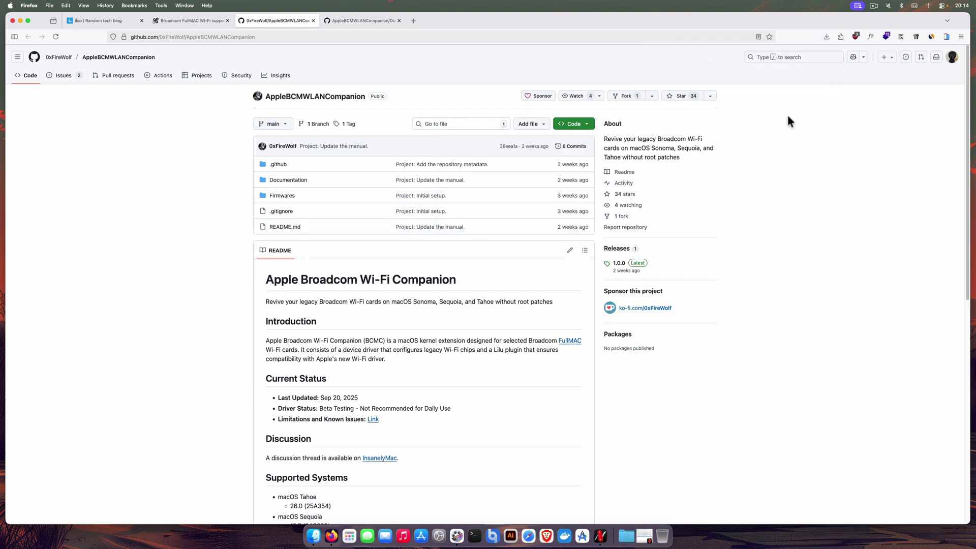
click(369, 20)
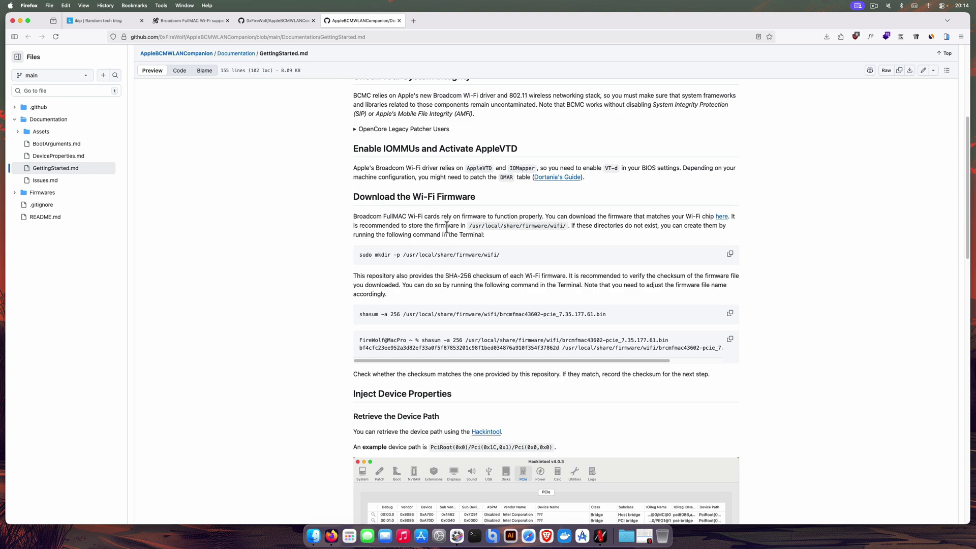
scroll(446, 227, up, 5)
scroll(443, 234, down, 10)
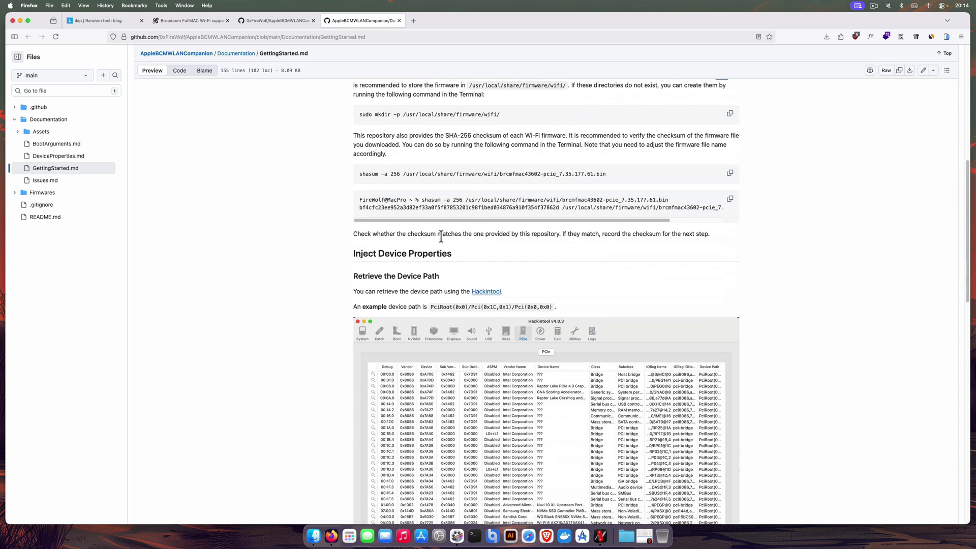
scroll(341, 306, down, 5)
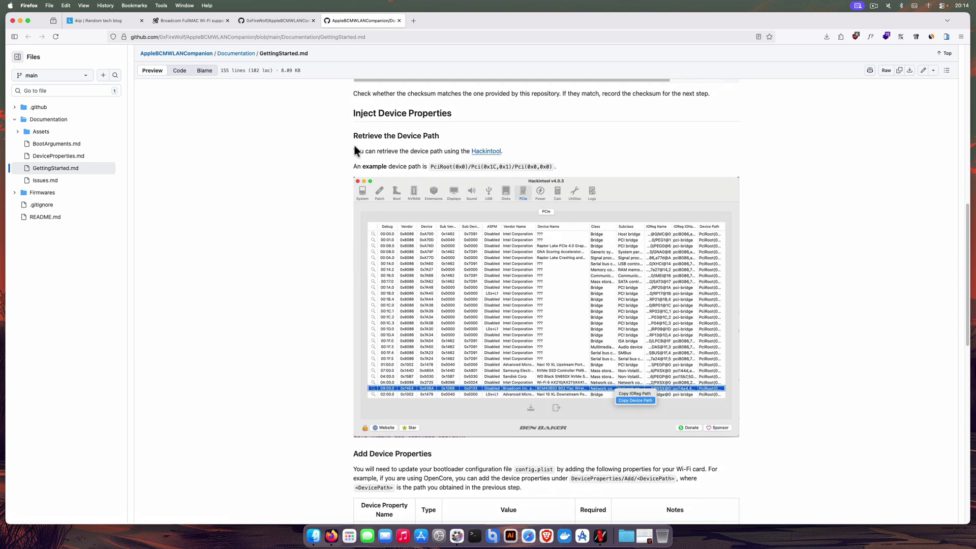
scroll(370, 232, down, 6)
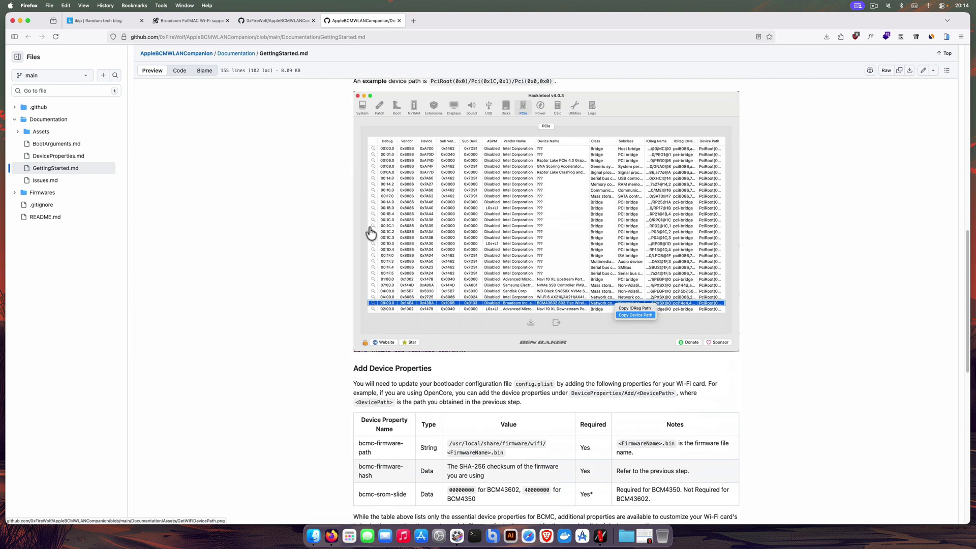
scroll(371, 234, down, 2)
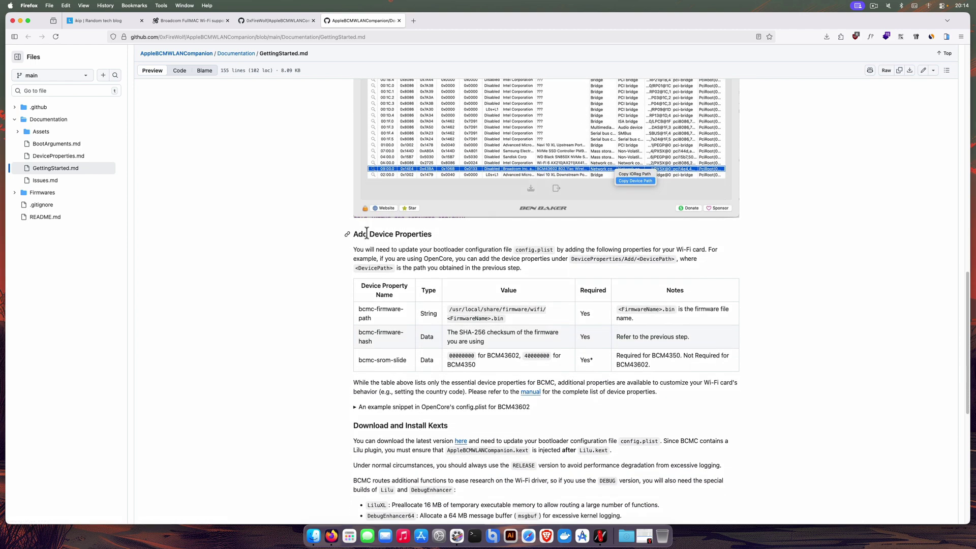
scroll(366, 237, up, 8)
scroll(367, 239, down, 9)
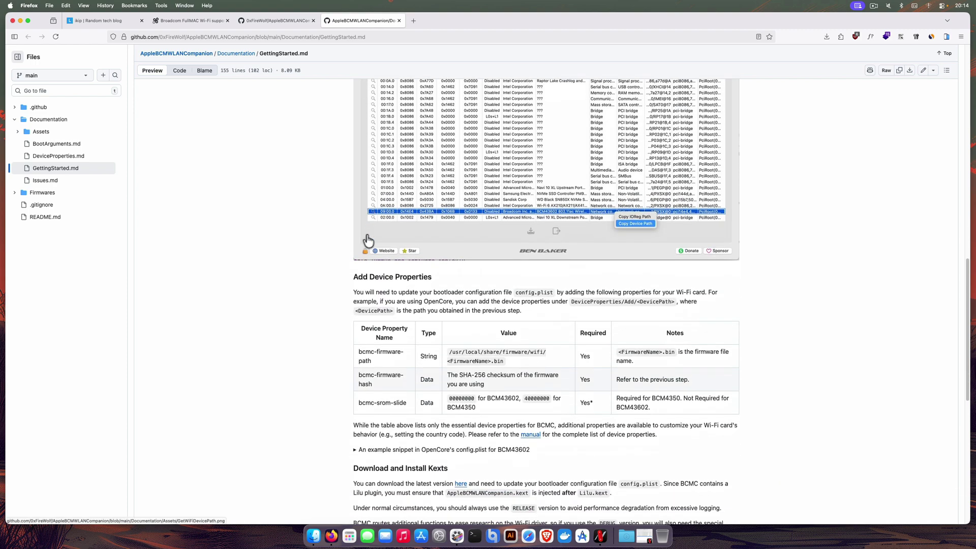
scroll(366, 237, down, 2)
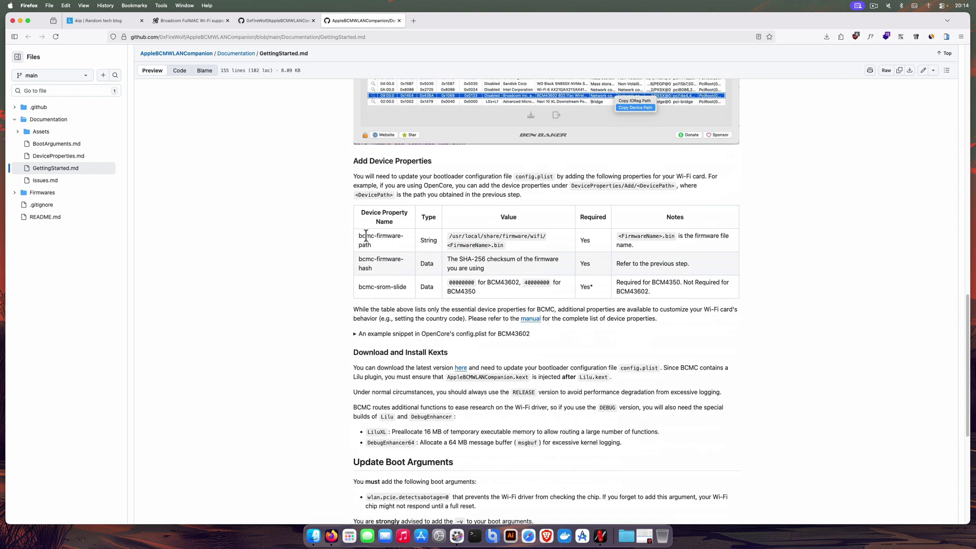
scroll(366, 237, down, 2)
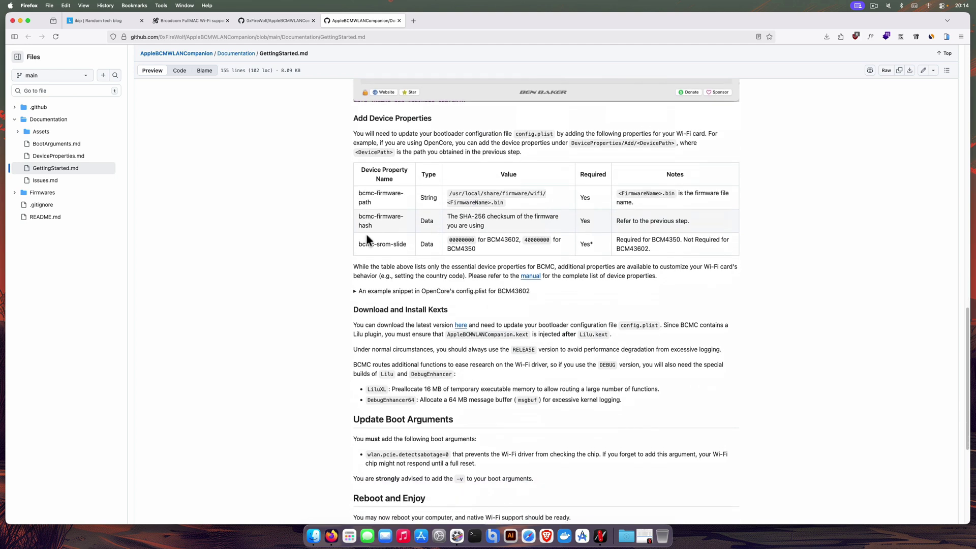
scroll(368, 239, down, 1)
scroll(368, 239, up, 3)
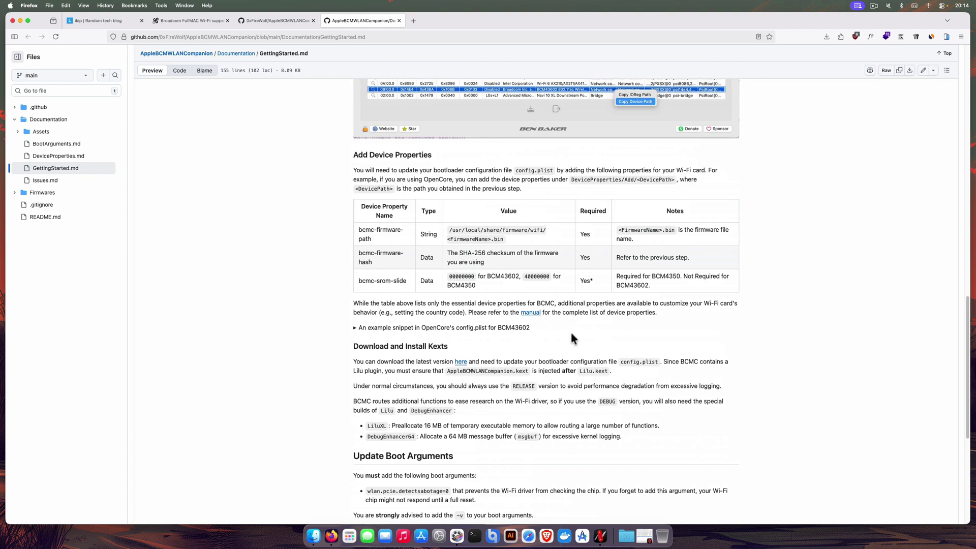
scroll(544, 326, up, 12)
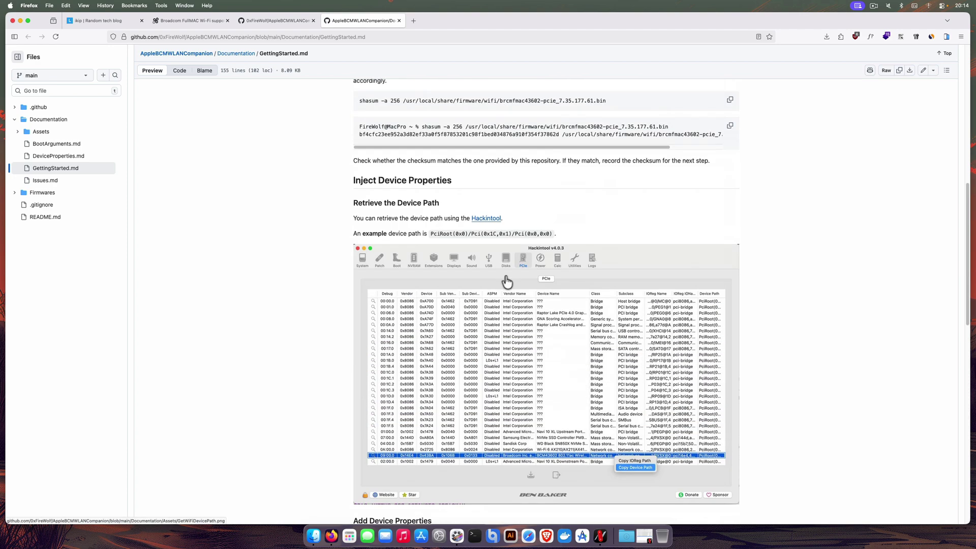
scroll(507, 281, up, 15)
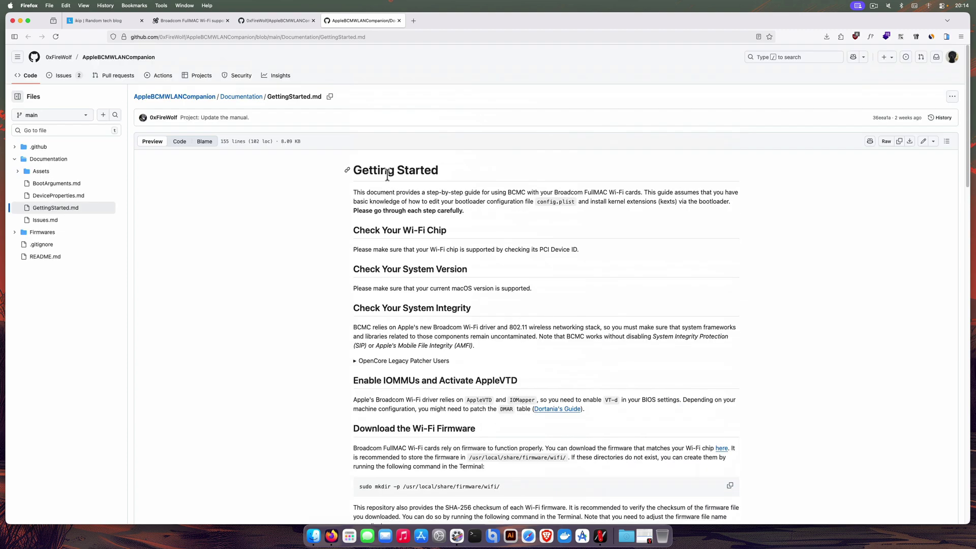
scroll(388, 175, down, 4)
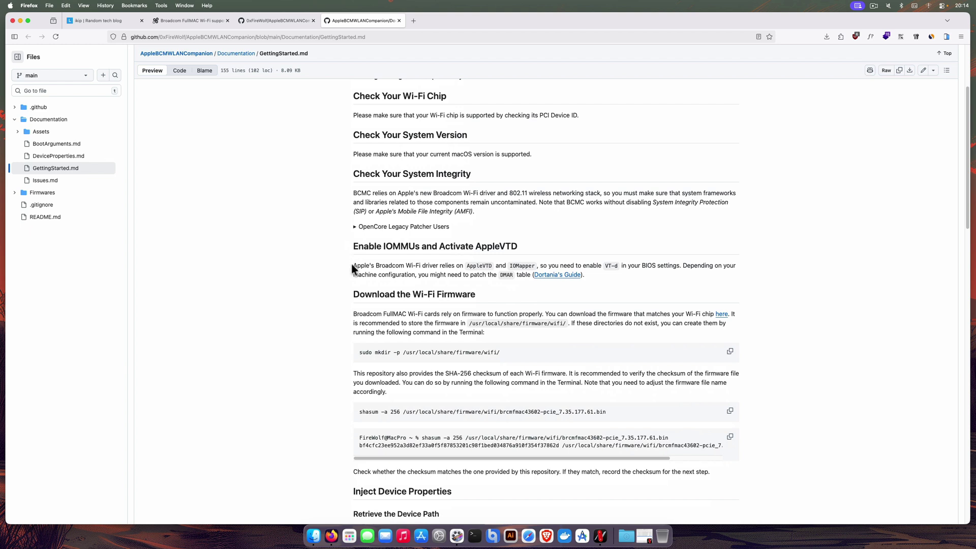
Highlight the guide's driver dependency sentence and the VT-d requirement.
drag(352, 269, 478, 265)
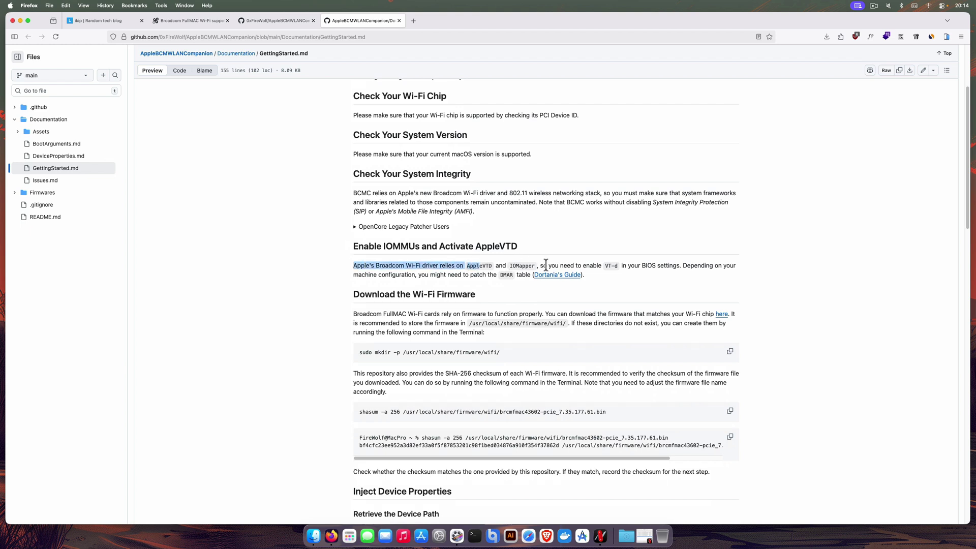
drag(604, 265, 628, 265)
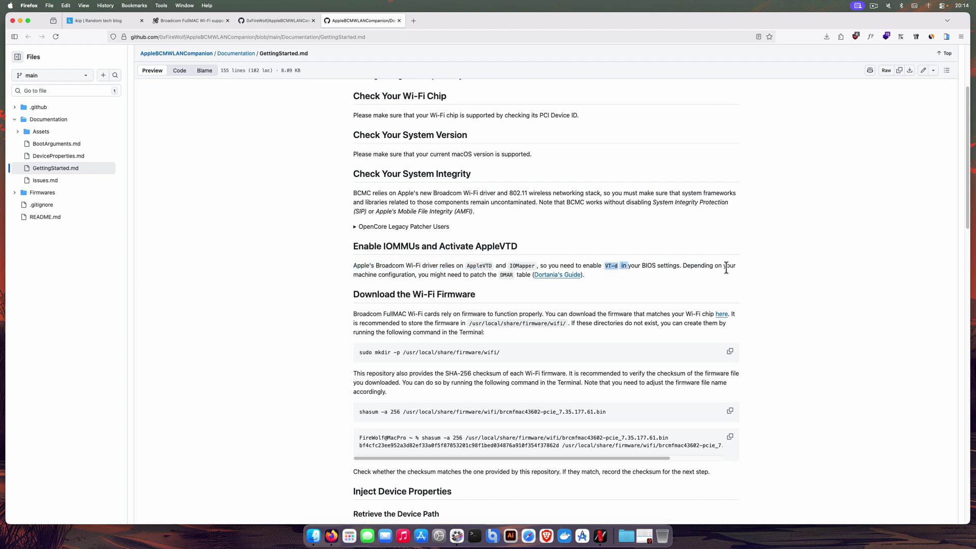
scroll(342, 338, down, 2)
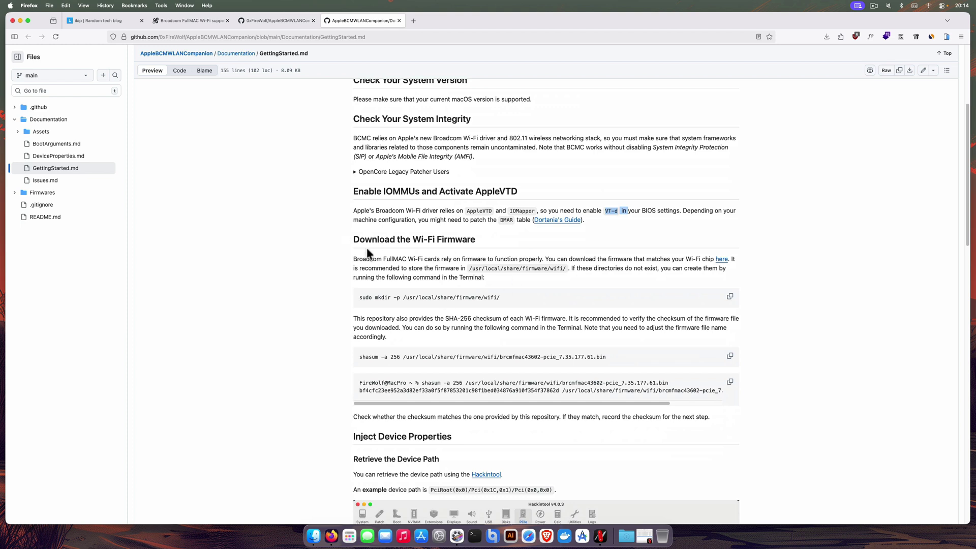
Run the copied 'sudo mkdir -p /usr/local/share/firmware/wifi/' command in Terminal with the admin password.
click(730, 297)
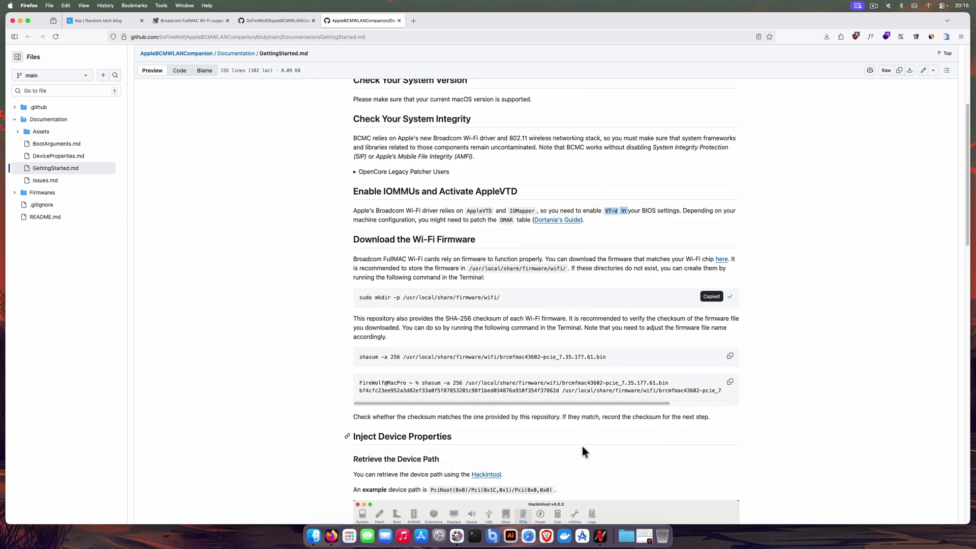
click(474, 536)
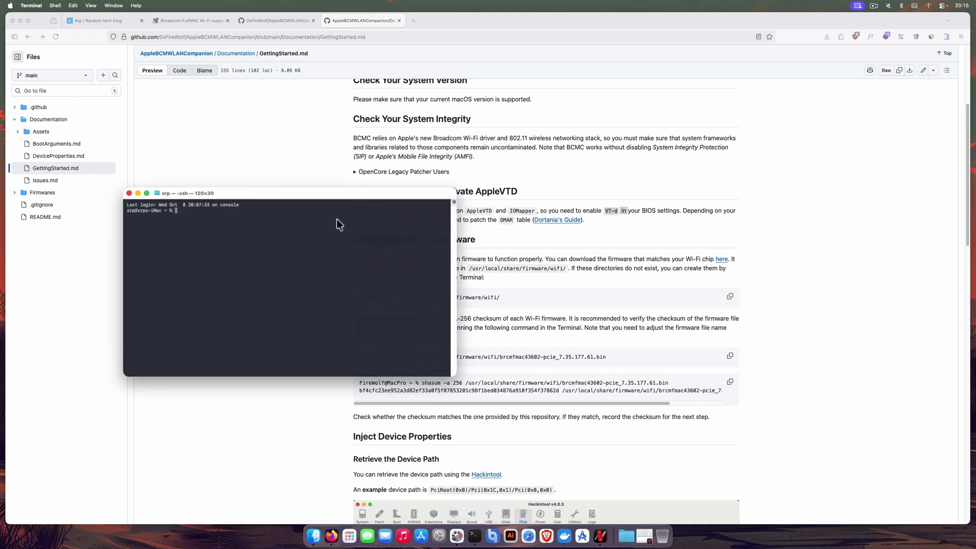
right_click(209, 213)
click(230, 230)
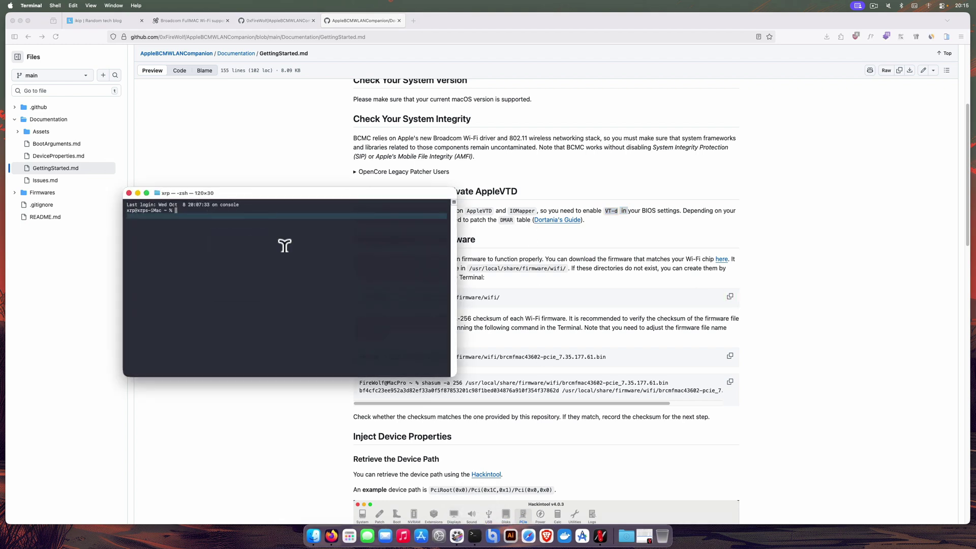
key(Return)
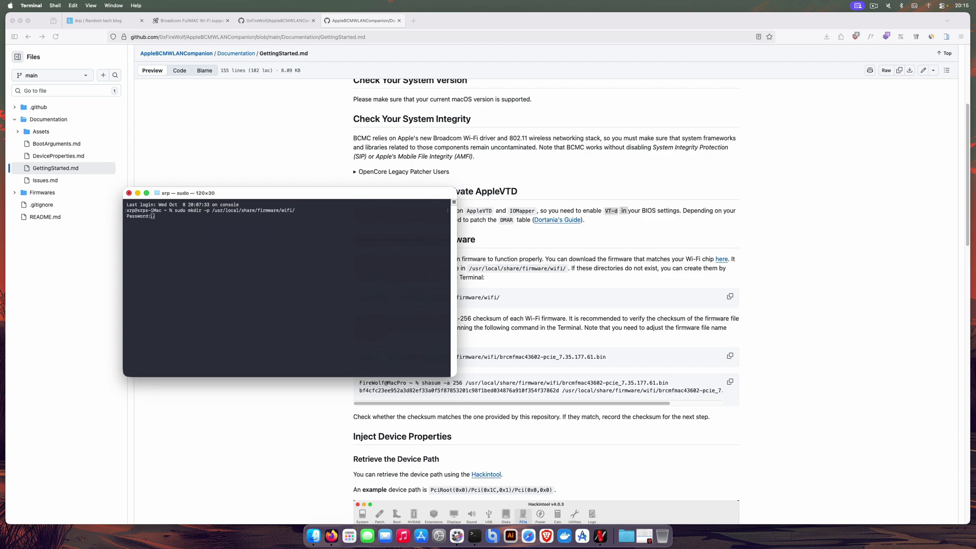
key(Return)
drag(212, 211, 275, 114)
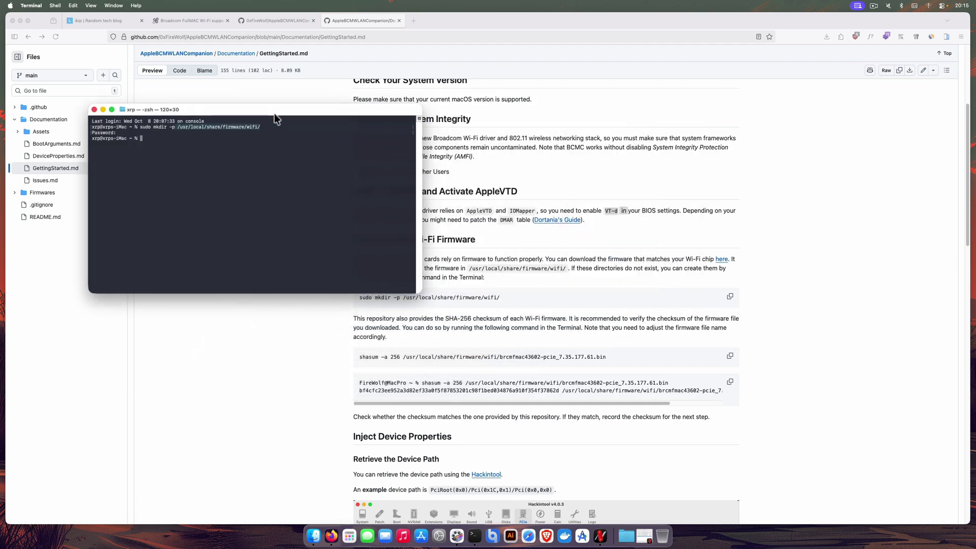
scroll(443, 357, down, 2)
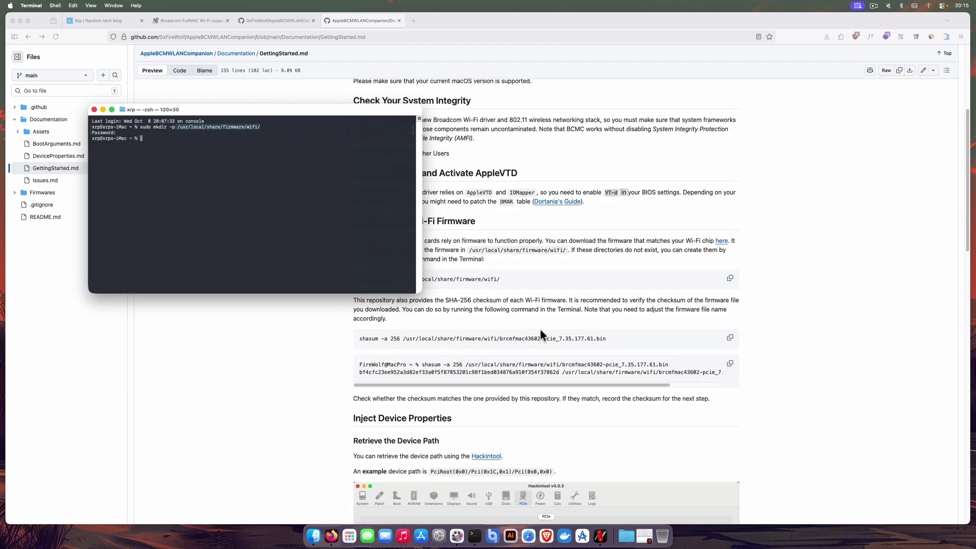
click(820, 35)
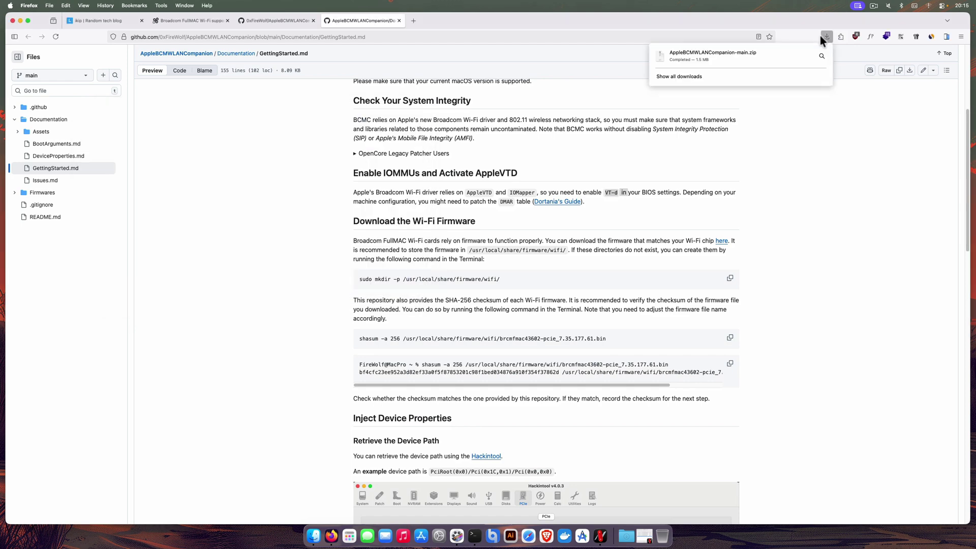
Move the downloaded AppleBCMWLANCompanion-main zip from the Downloads folder onto the desktop.
right_click(759, 53)
click(778, 68)
click(20, 21)
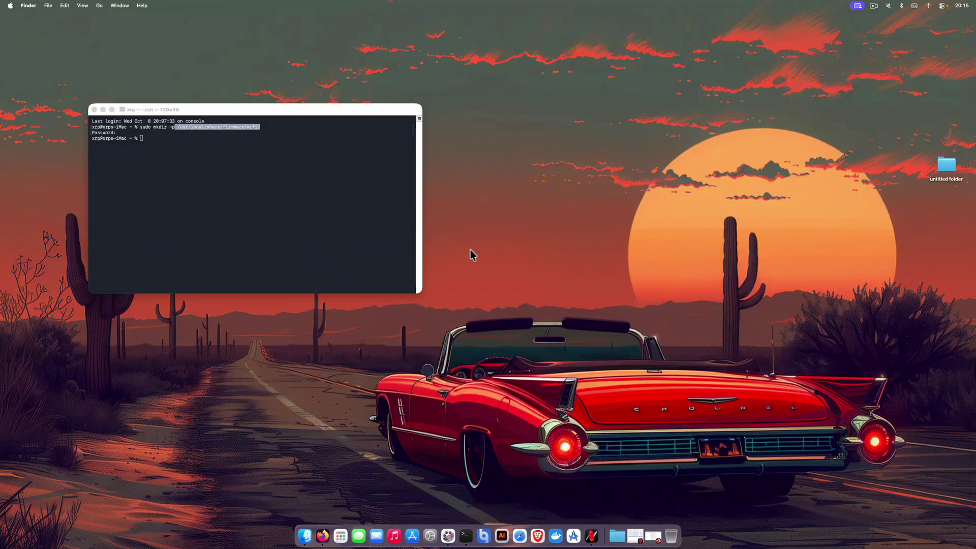
drag(221, 179, 632, 175)
click(92, 152)
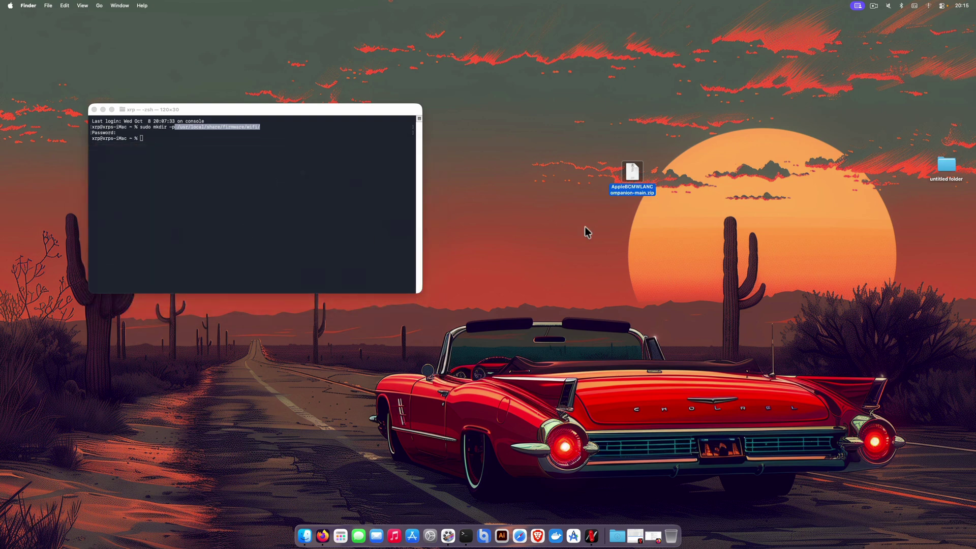
Extract the zip and open its Firmwares folder showing BCM4350 and BCM43602.
double_click(633, 175)
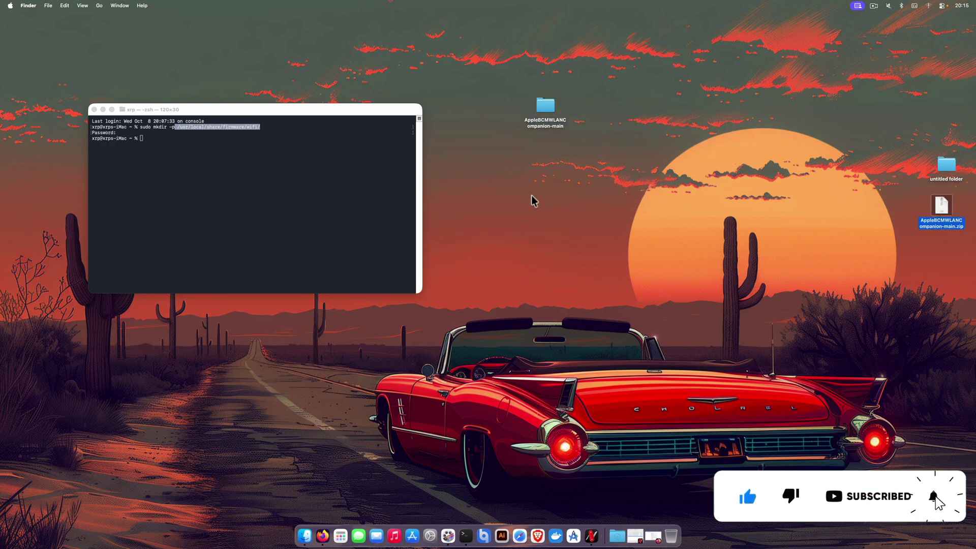
double_click(545, 106)
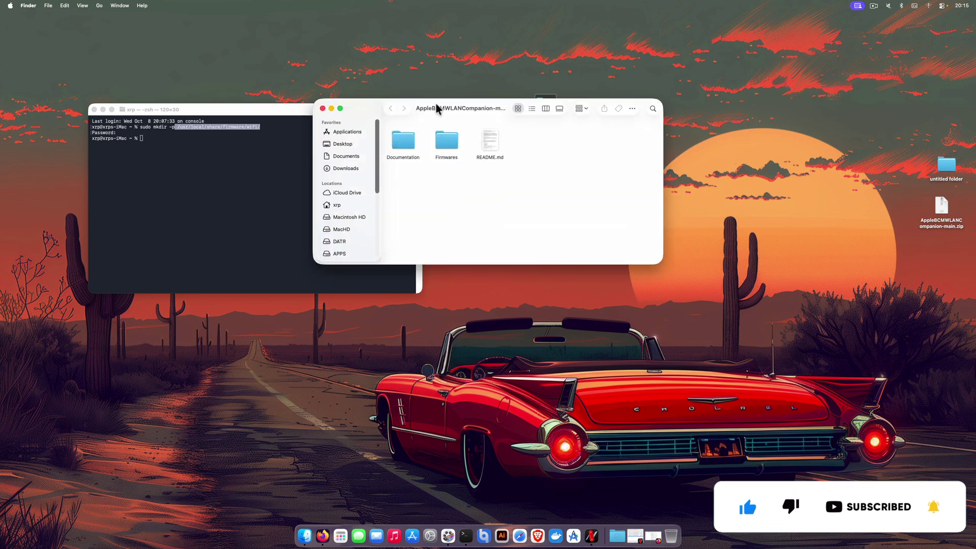
drag(436, 107, 637, 100)
double_click(648, 131)
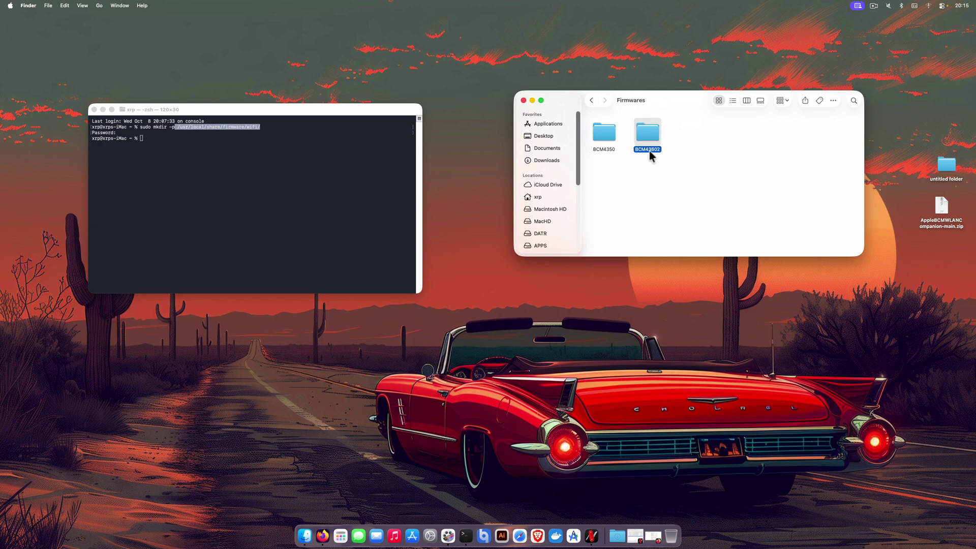
click(694, 153)
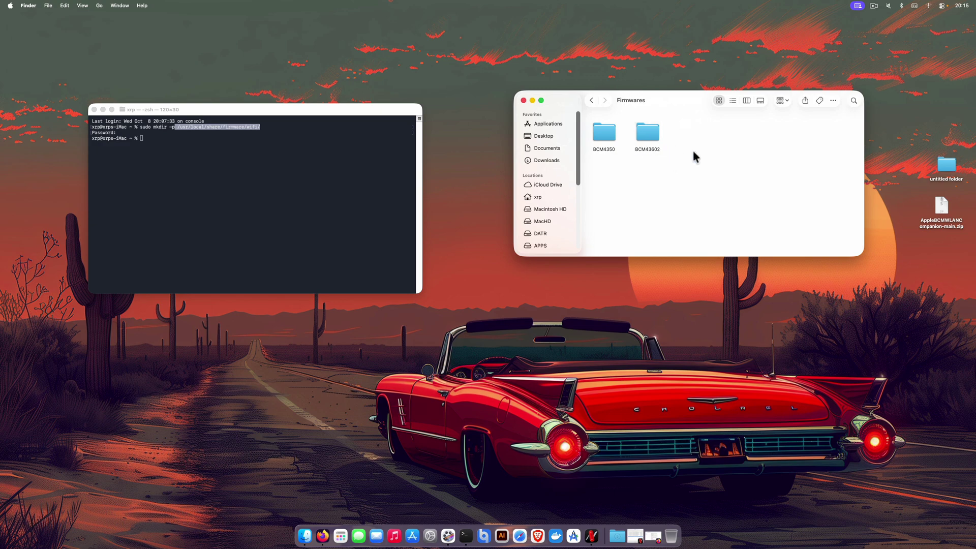
Copy the /usr/local/share/firmware/wifi/ path from the GitHub setup guide.
click(653, 536)
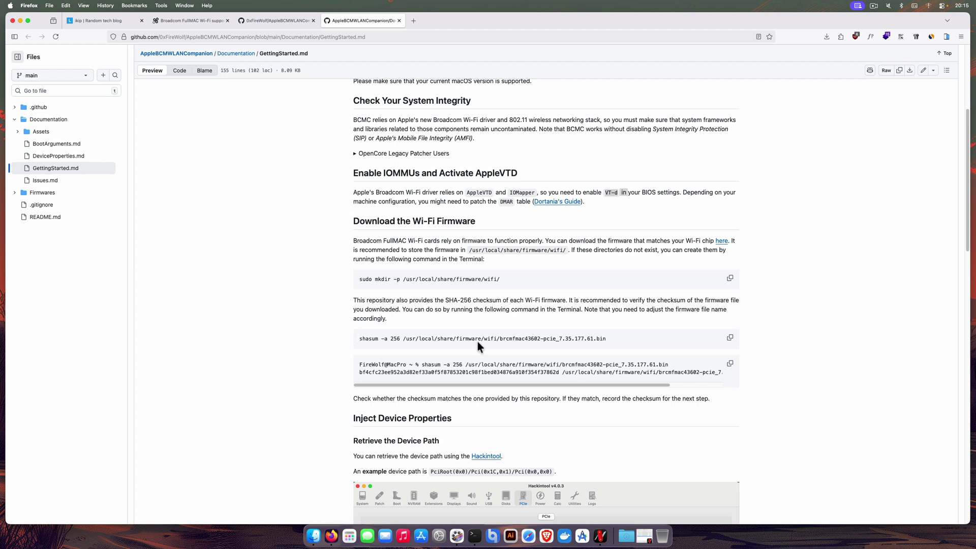
drag(612, 339, 399, 338)
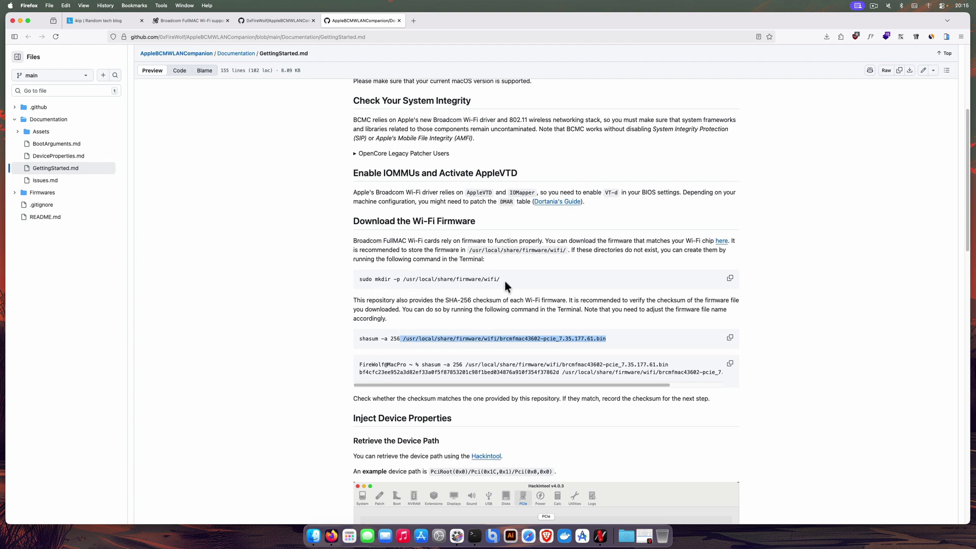
drag(504, 280, 406, 281)
click(436, 280)
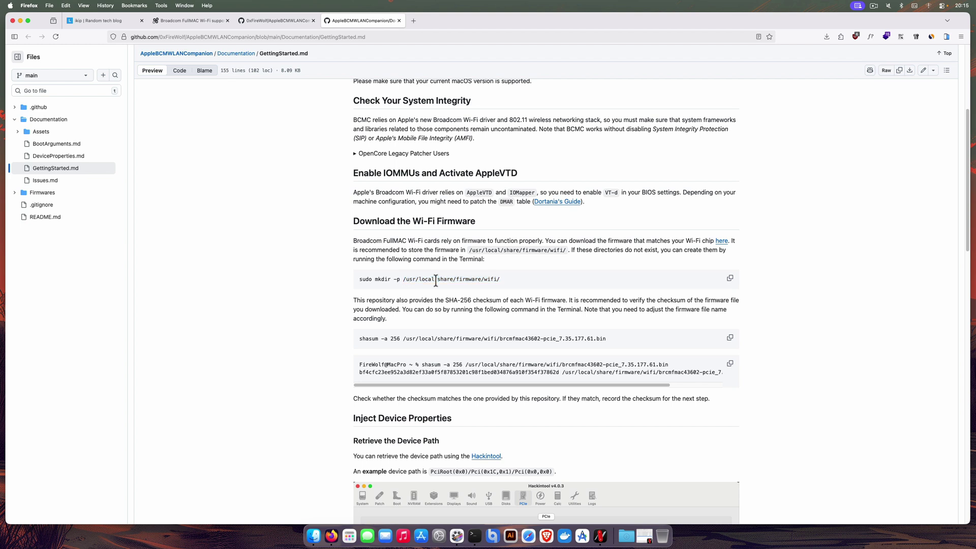
drag(503, 280, 412, 280)
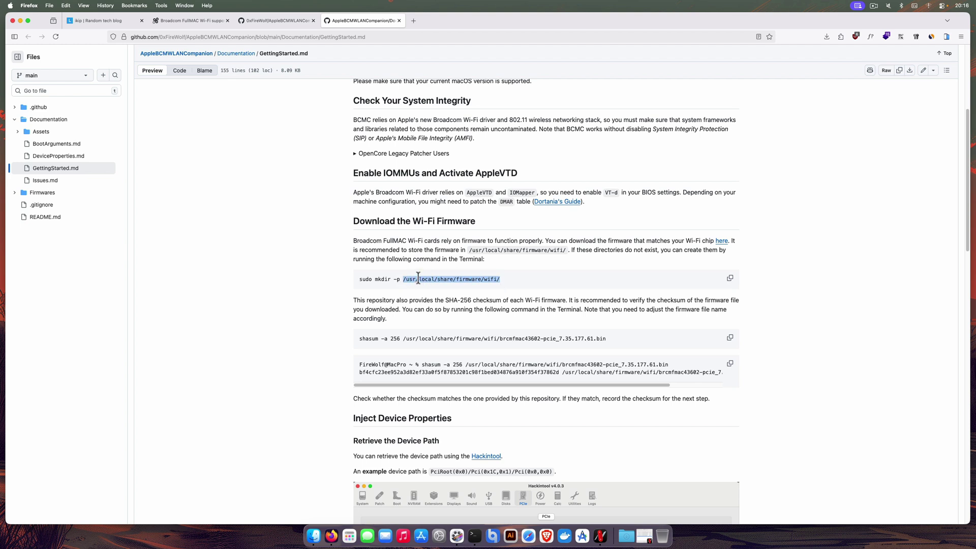
right_click(419, 280)
click(434, 286)
click(20, 21)
Use Go to Folder with the pasted path to open /usr/local/share/firmware/wifi/ in Finder.
click(99, 6)
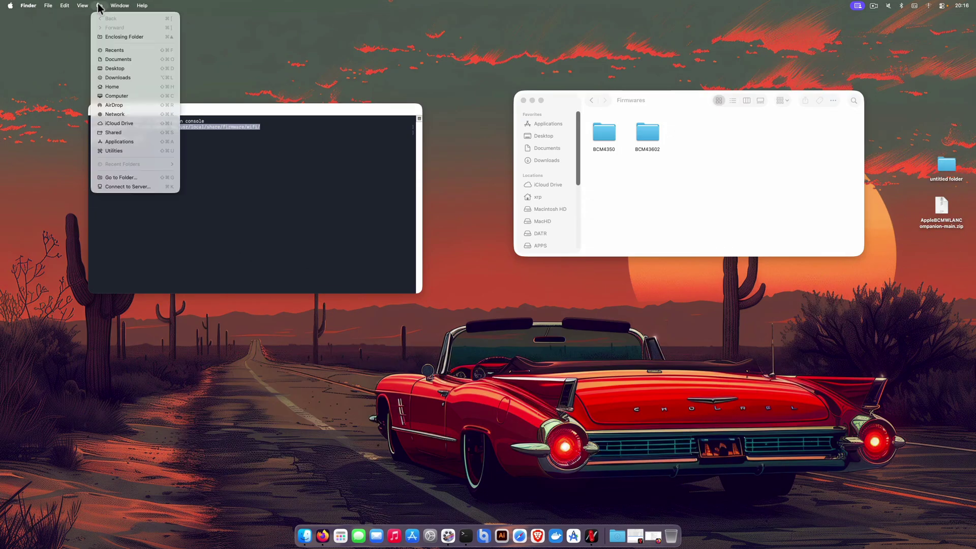
click(116, 176)
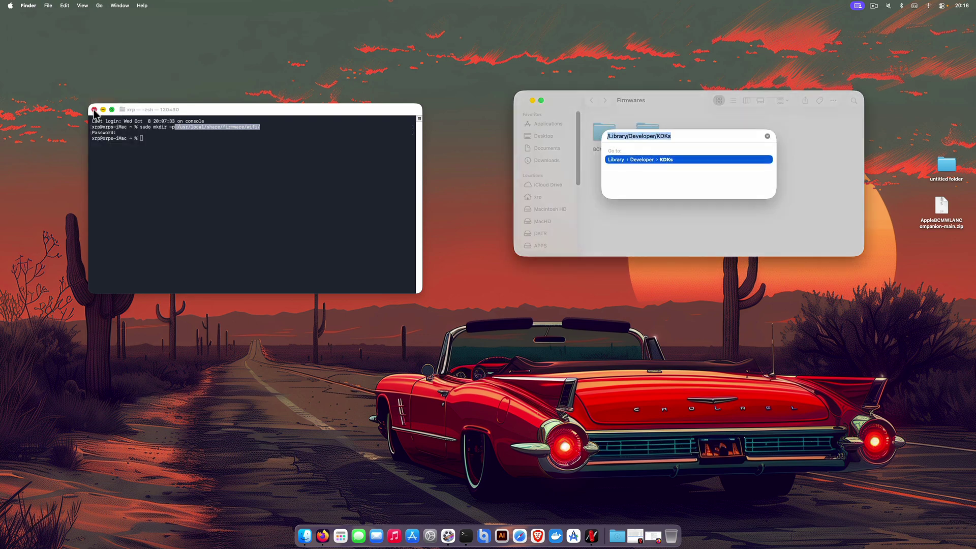
click(94, 110)
key(BackSpace)
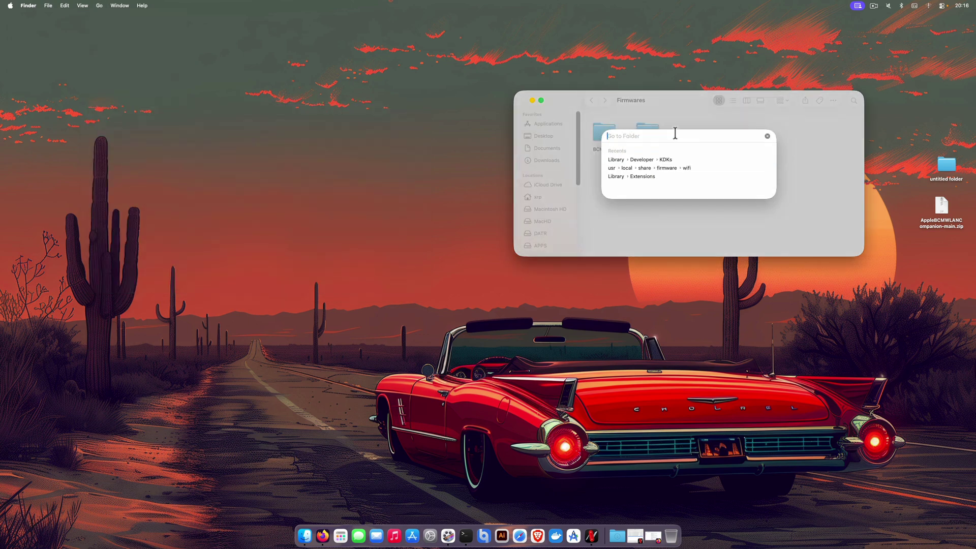
key(super+v)
key(Return)
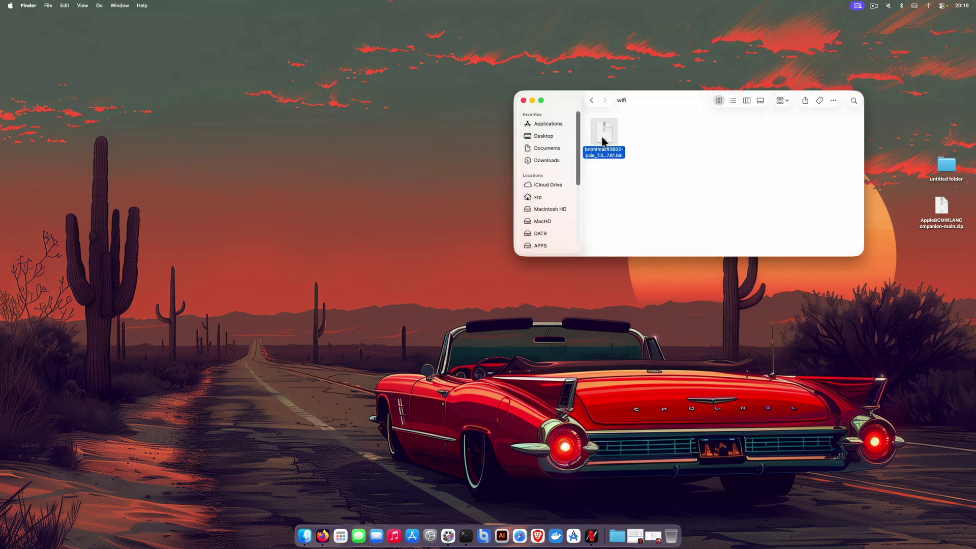
Move the old brcmfmac43602 firmware file to the Trash, authorising with the administrator password.
mouse_move(608, 141)
mouse_down()
mouse_move(627, 143)
mouse_move(610, 139)
mouse_up()
right_click(607, 139)
click(641, 156)
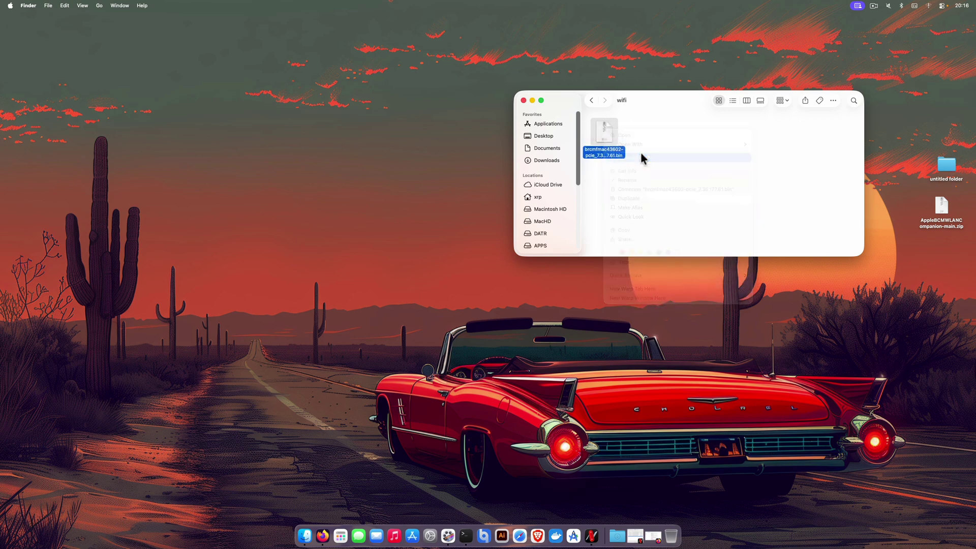
text(••)
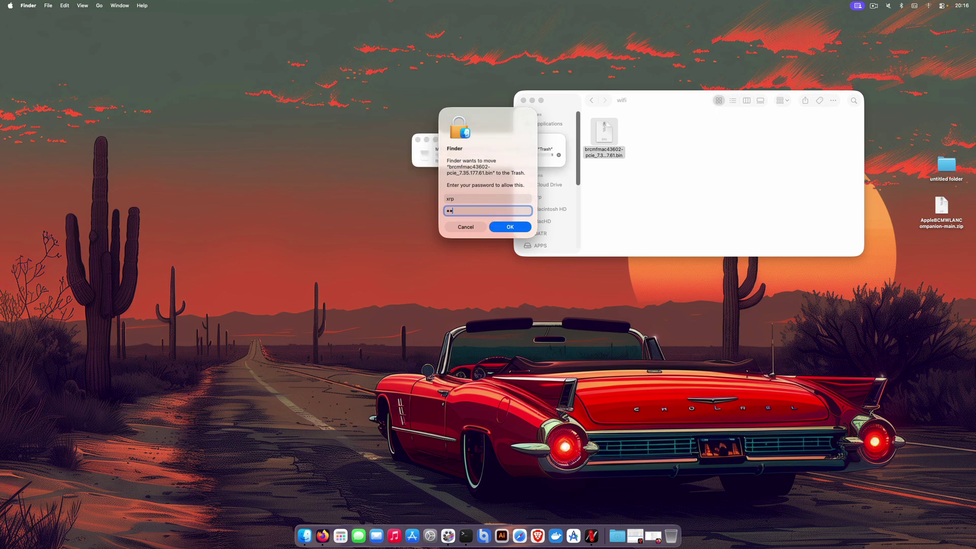
text(•••)
key(Return)
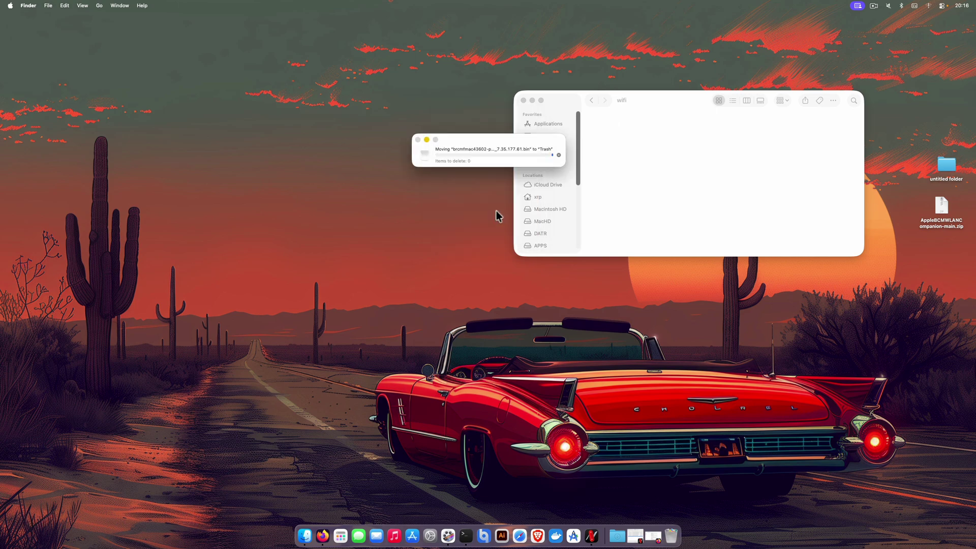
drag(623, 101, 432, 90)
click(433, 92)
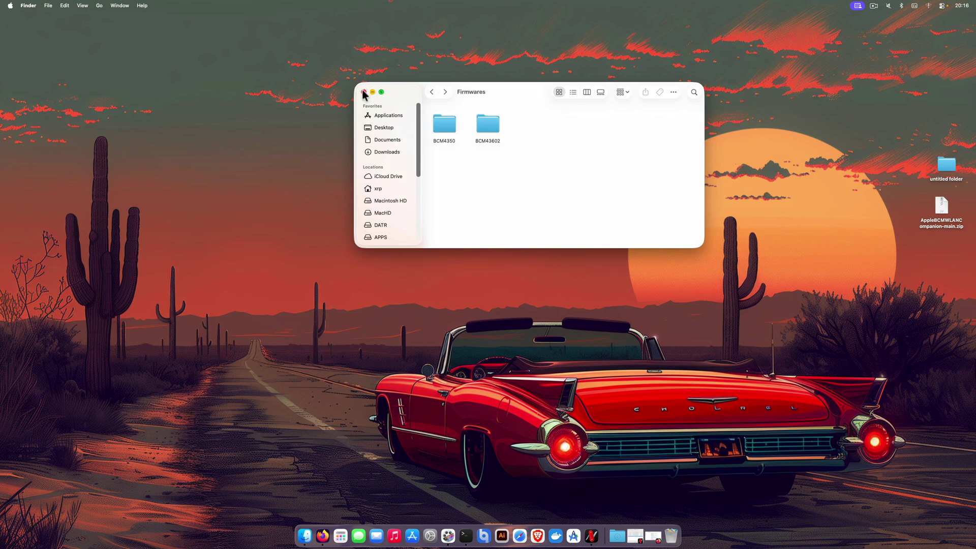
Copy the firmware folder path from the guide again and tuck Firefox away.
click(654, 536)
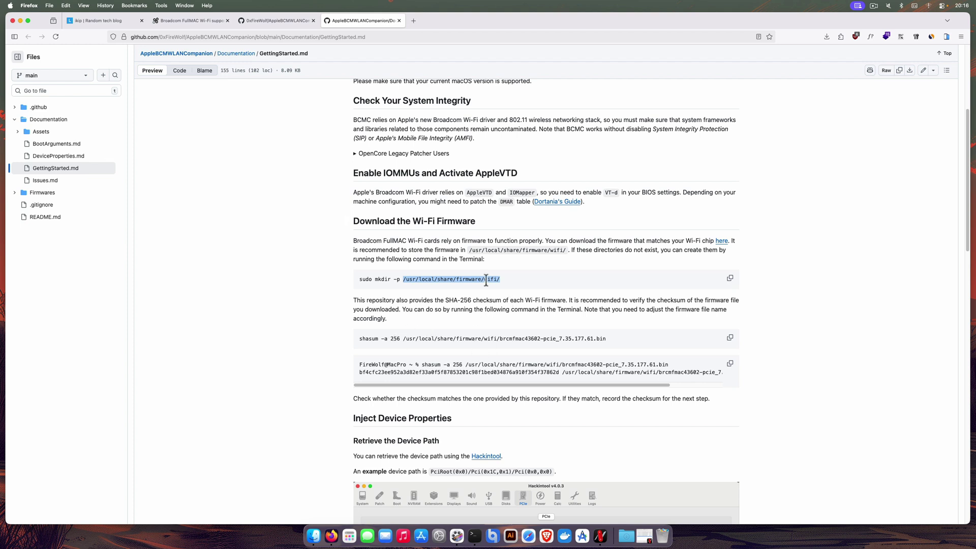
right_click(484, 278)
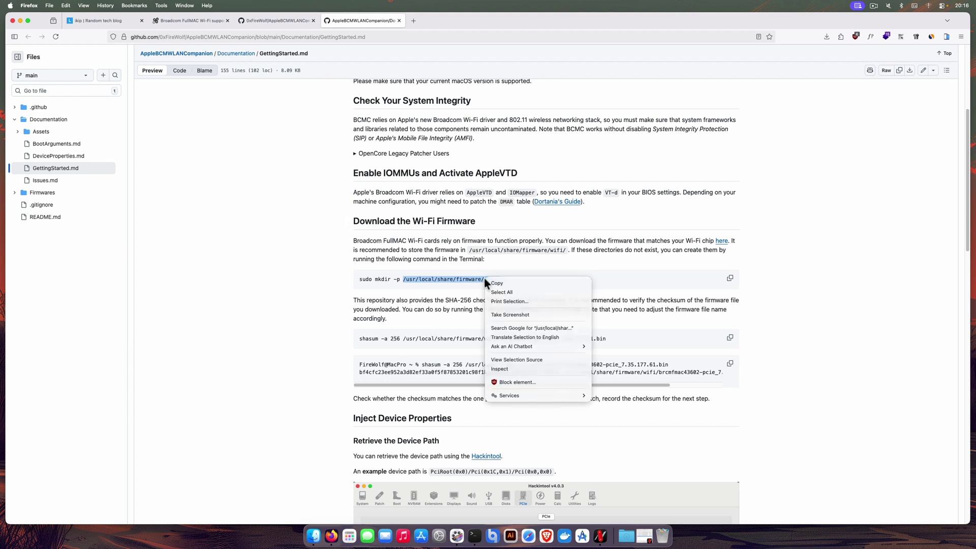
click(498, 283)
drag(499, 280, 407, 280)
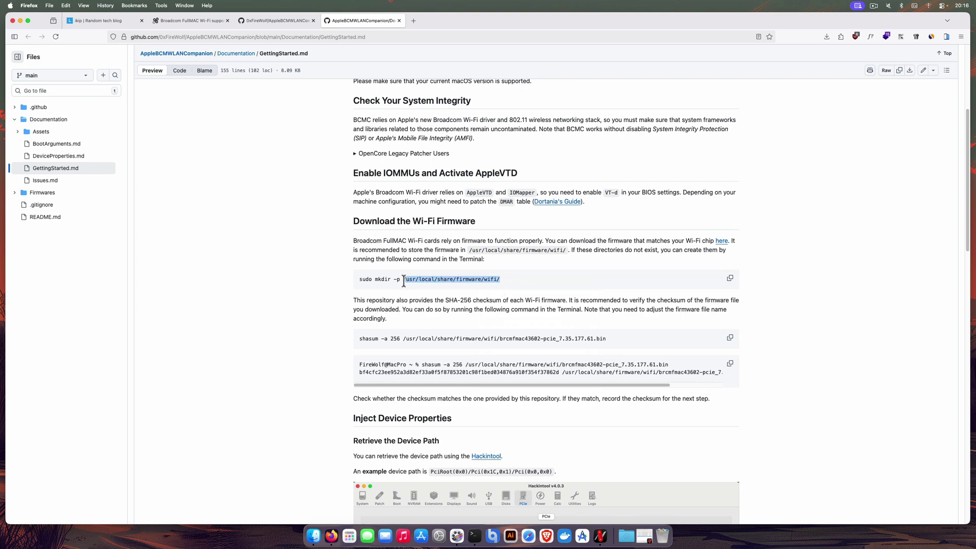
right_click(430, 281)
click(433, 288)
click(20, 20)
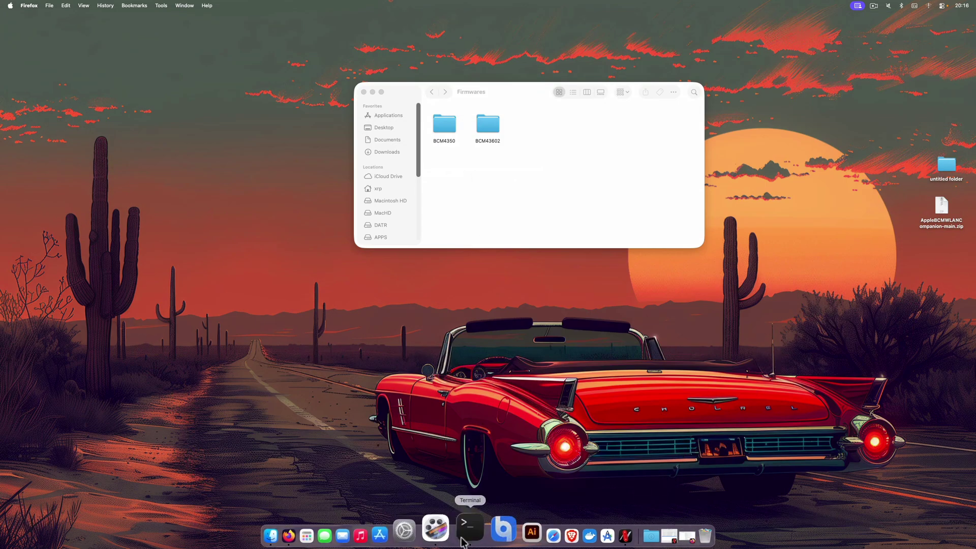
Open the BCM43602 firmware folder in Finder alongside Terminal.
click(460, 539)
drag(524, 85, 650, 54)
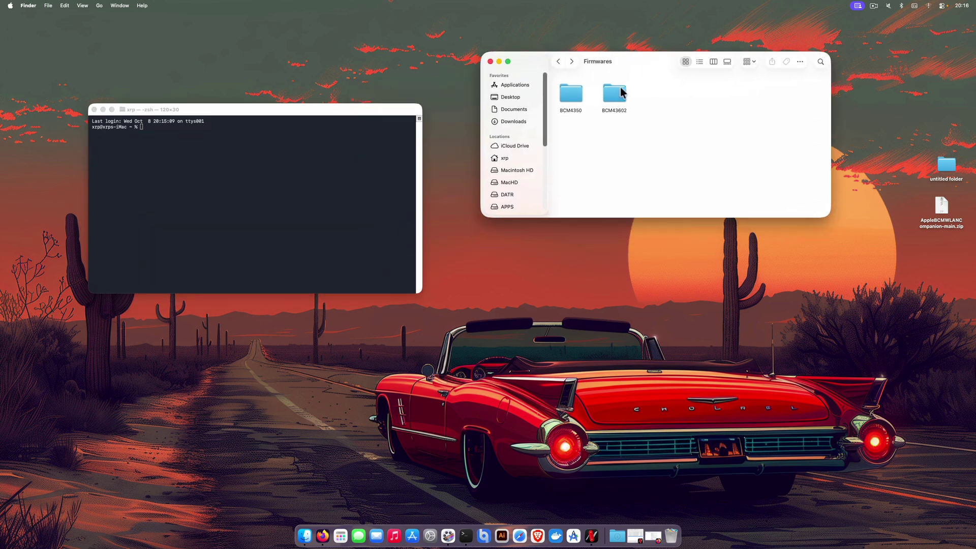
double_click(619, 93)
Run sudo cp copying brcmfmac43602-pcie_7.35.177.61.bin into /usr/local/share/firmware/wifi/ with the admin password.
click(147, 134)
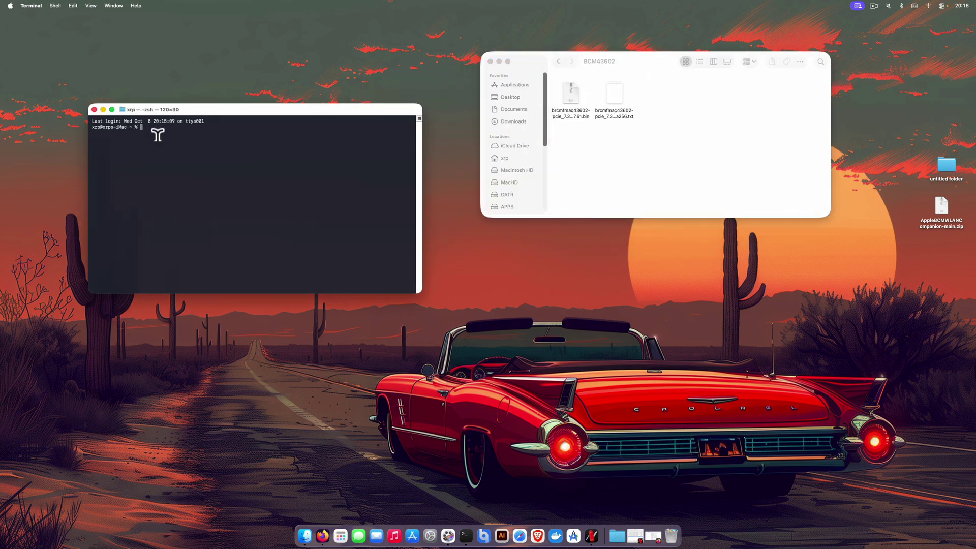
text(sud)
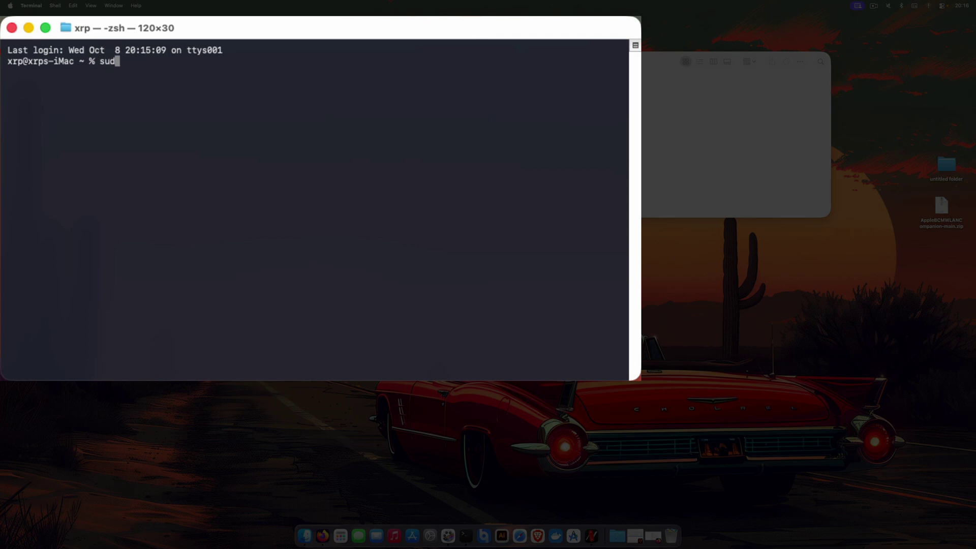
text(o cp)
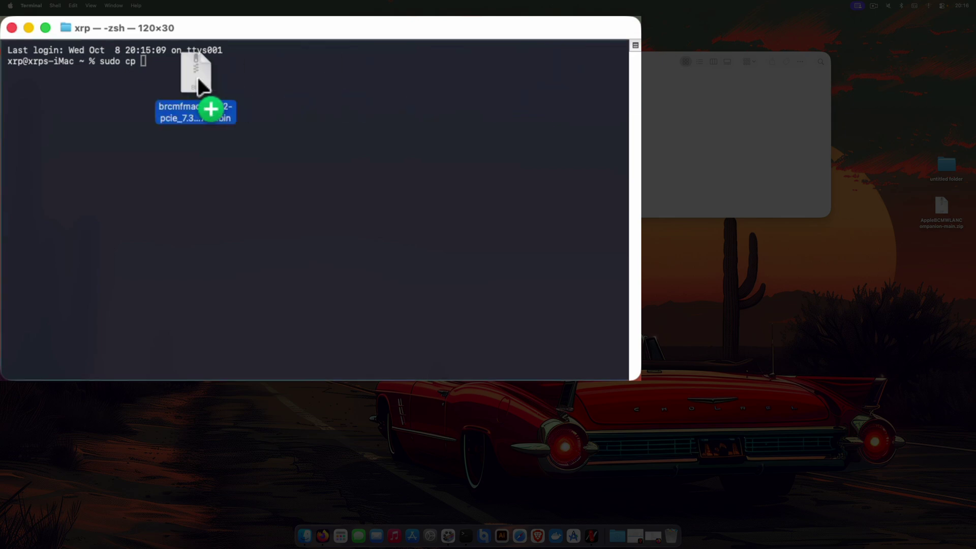
drag(197, 76, 224, 77)
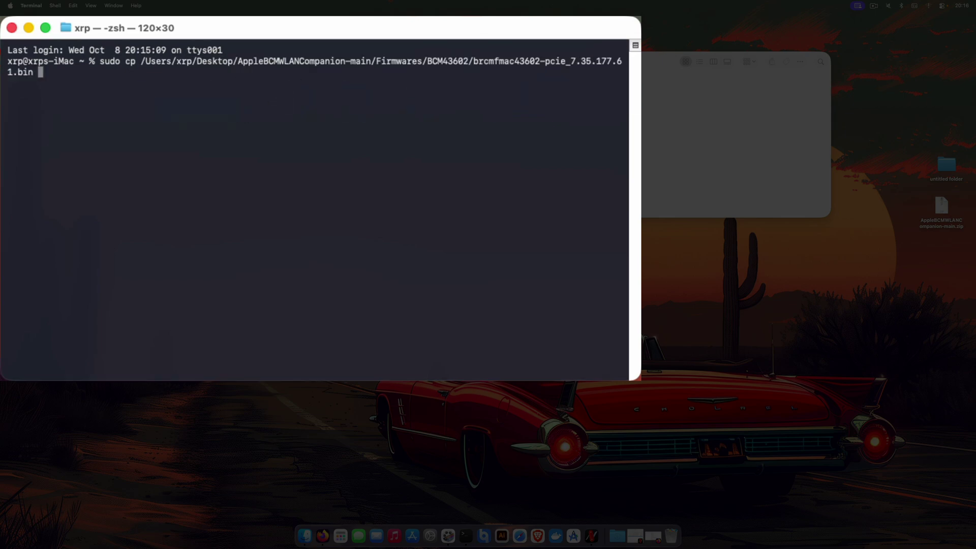
key(super+v)
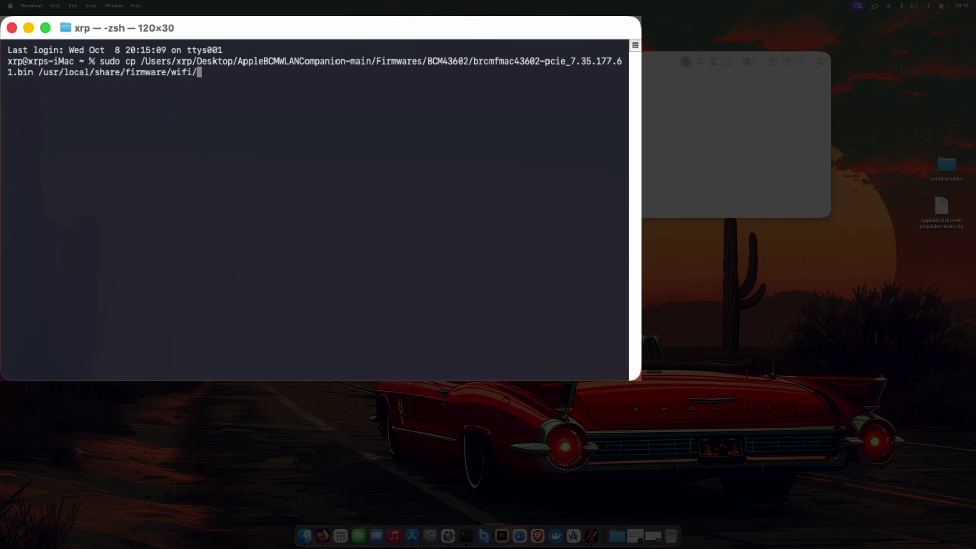
key(Return)
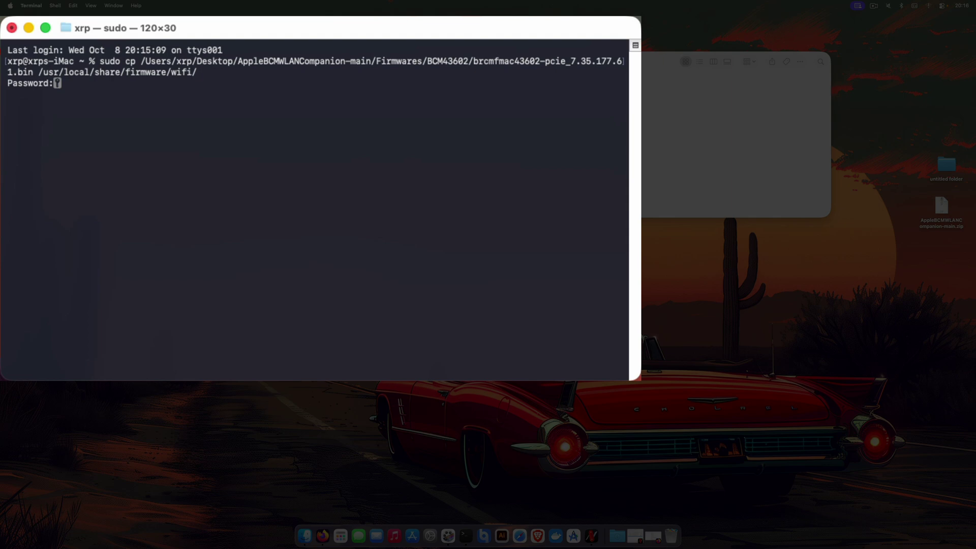
key(Return)
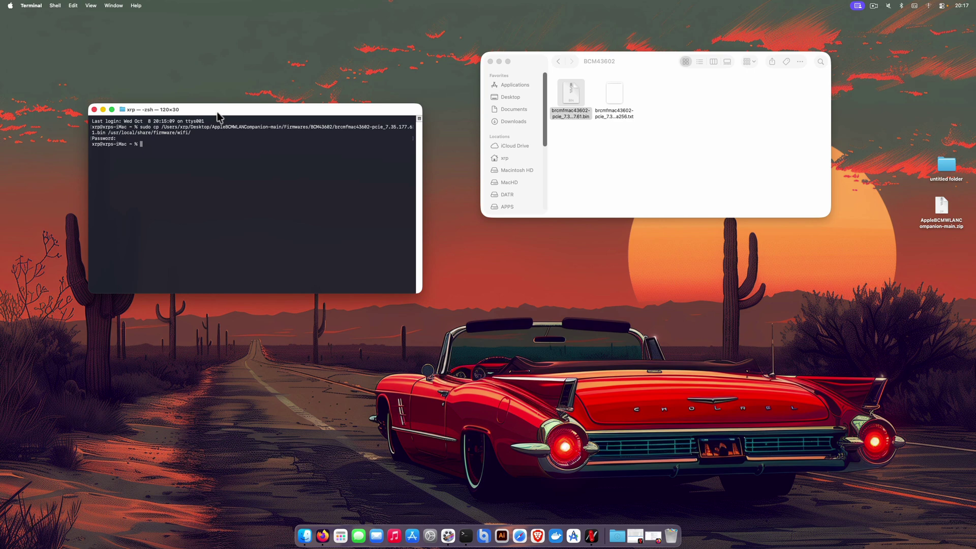
drag(217, 113, 220, 106)
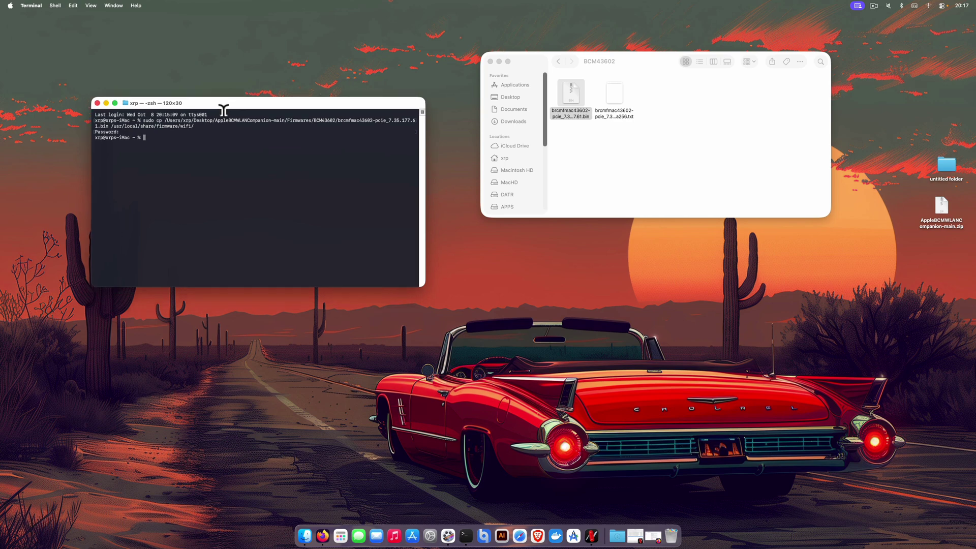
click(635, 536)
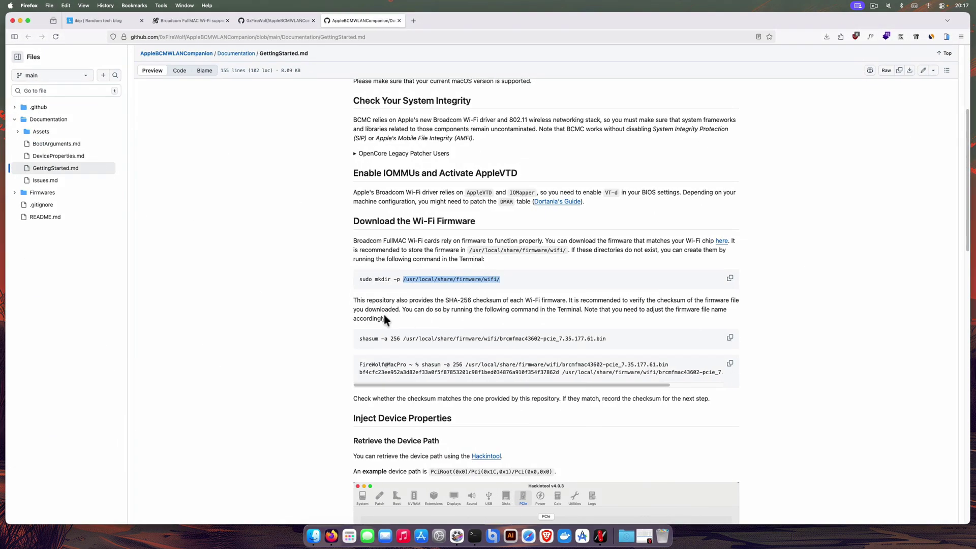
Copy the guide's shasum -a 256 command into Terminal and run it; checksum starts bf4cfc23.
drag(609, 340, 366, 340)
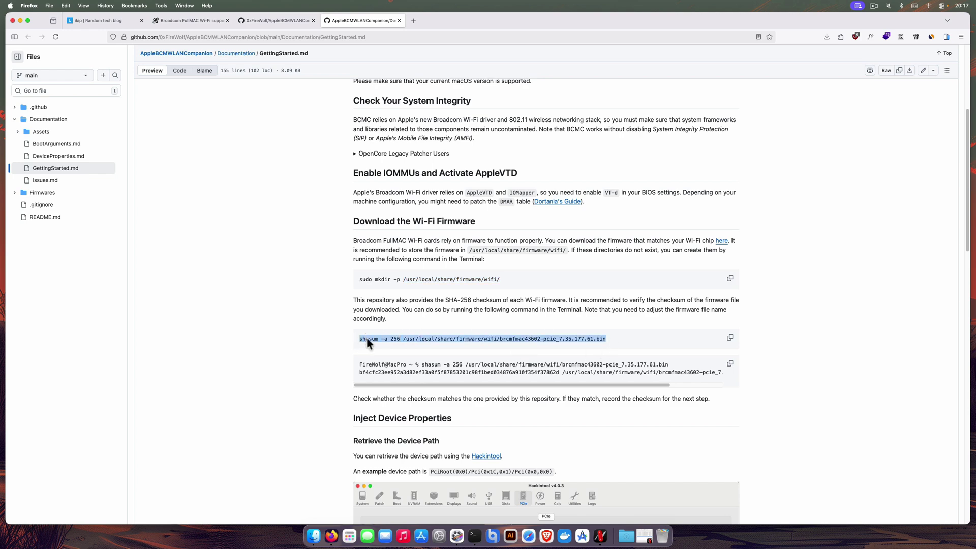
right_click(369, 343)
click(379, 344)
click(477, 536)
right_click(188, 145)
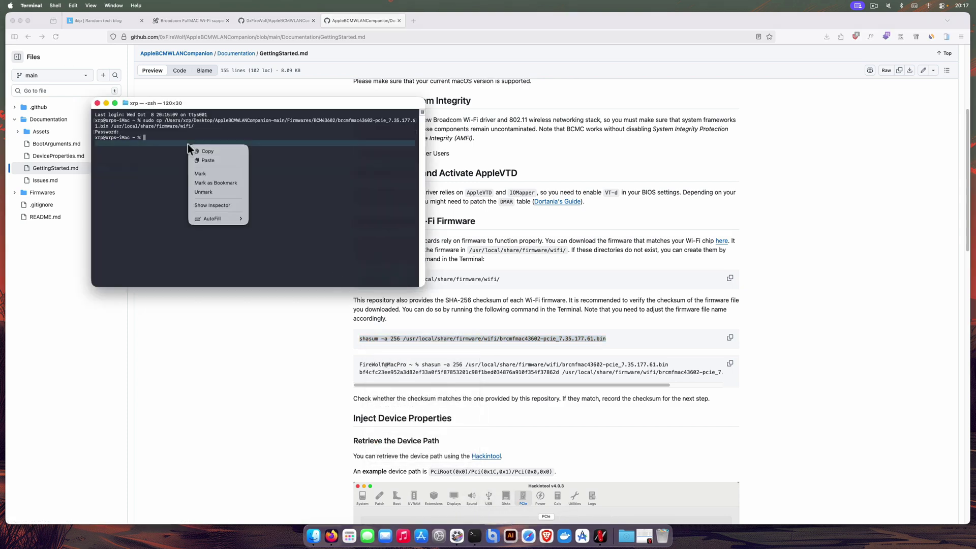
click(203, 159)
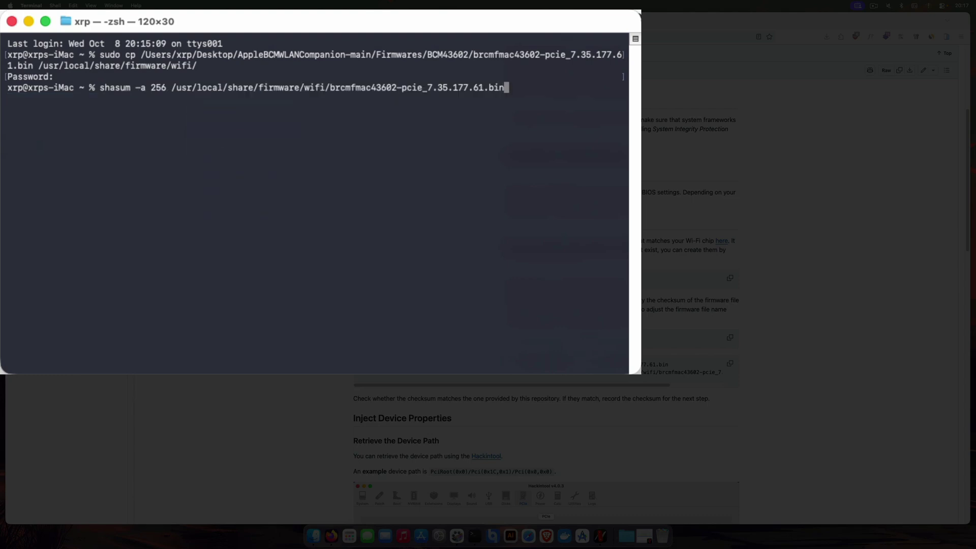
key(Return)
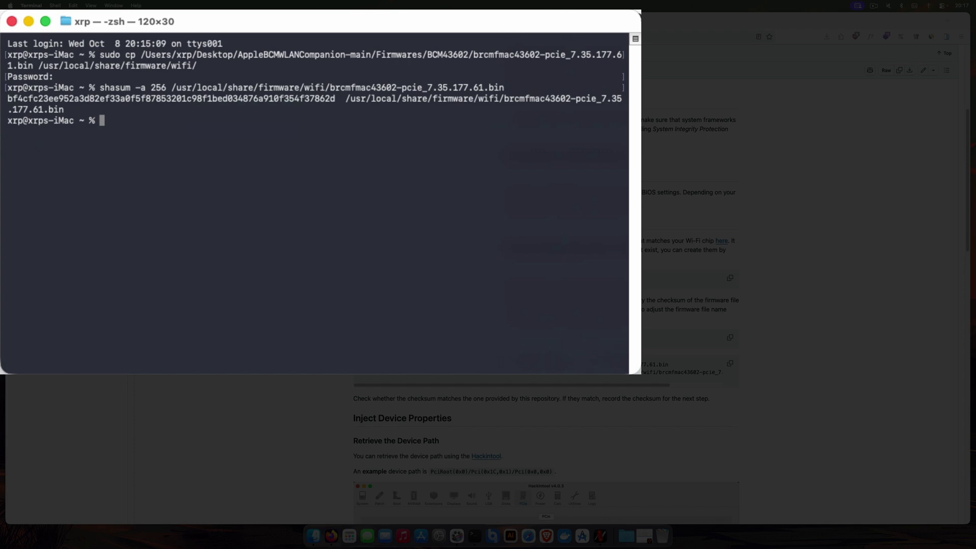
scroll(492, 405, down, 2)
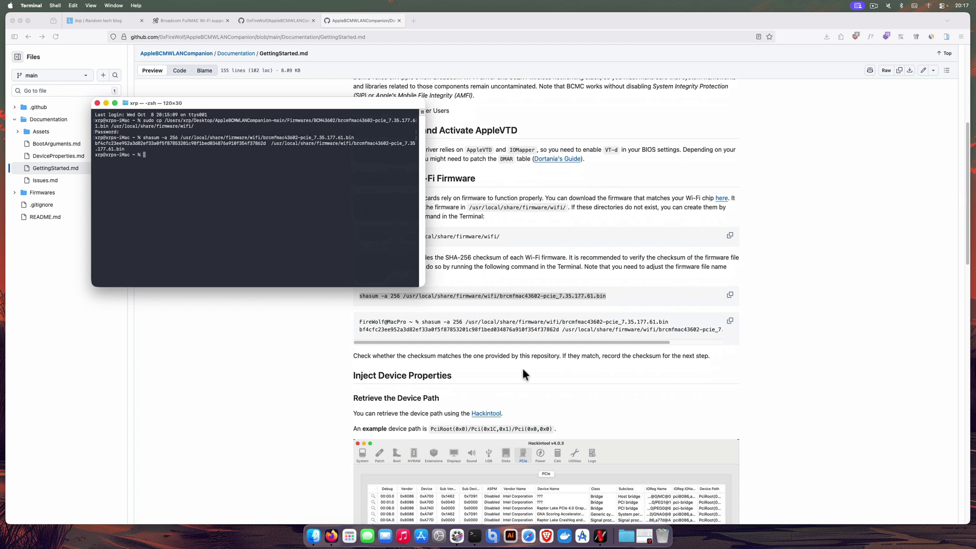
Scroll further down the guide and close the Terminal window.
scroll(438, 394, down, 2)
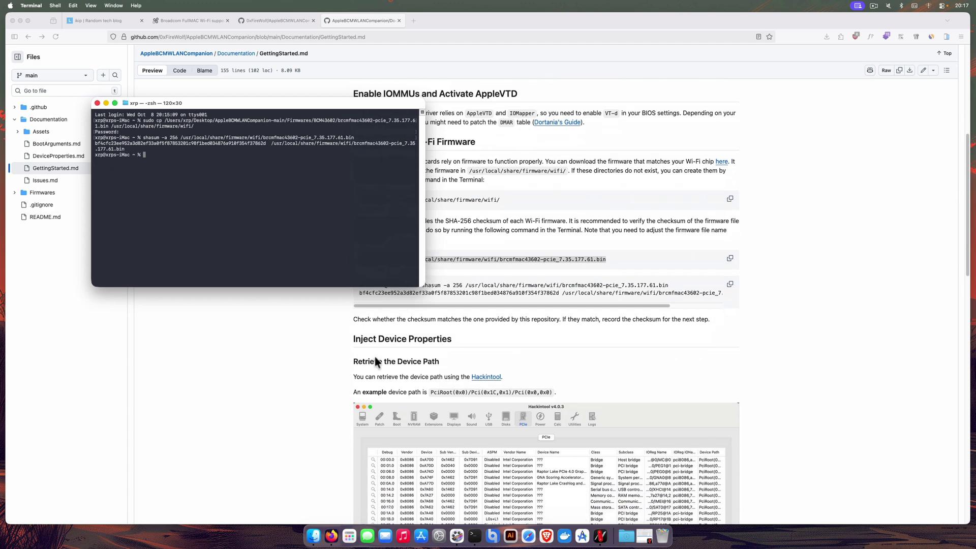
scroll(443, 370, down, 1)
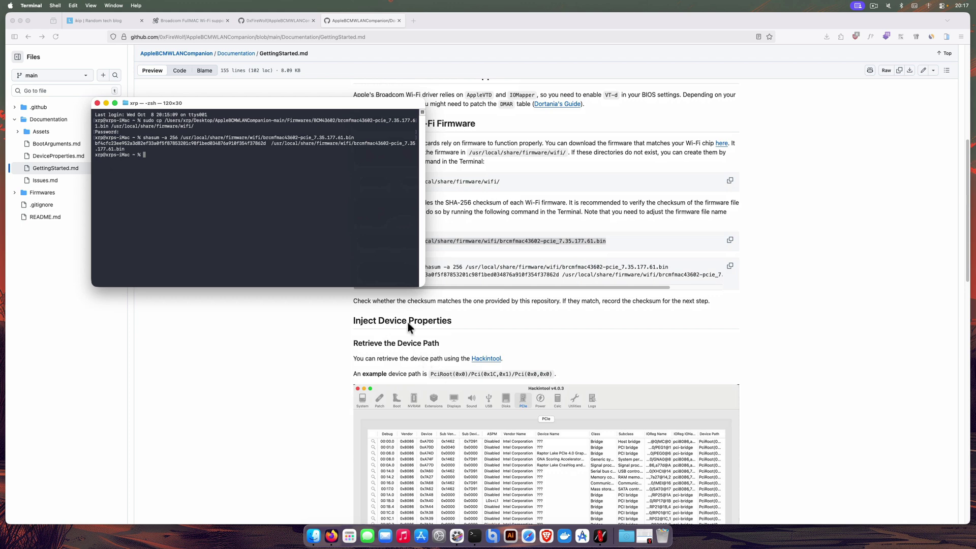
scroll(481, 344, down, 2)
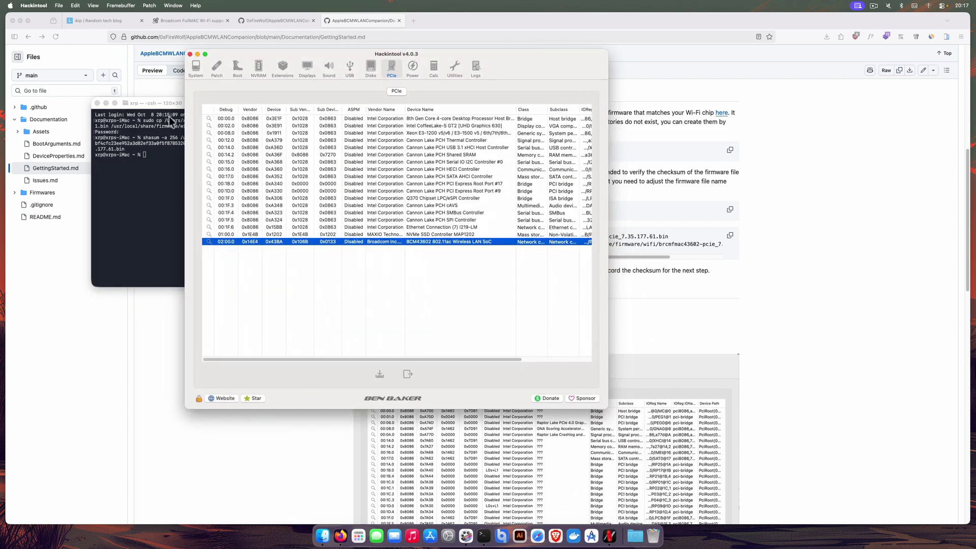
click(101, 106)
click(97, 104)
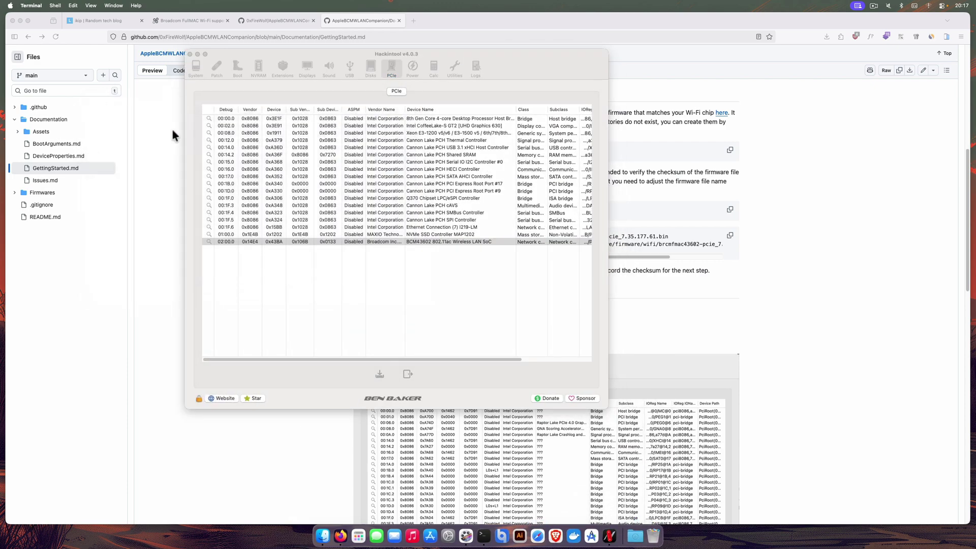
Copy the Broadcom BCM43602 device path from Hackintool's widened PCIe list, then minimize Hackintool.
click(609, 234)
drag(607, 231, 848, 236)
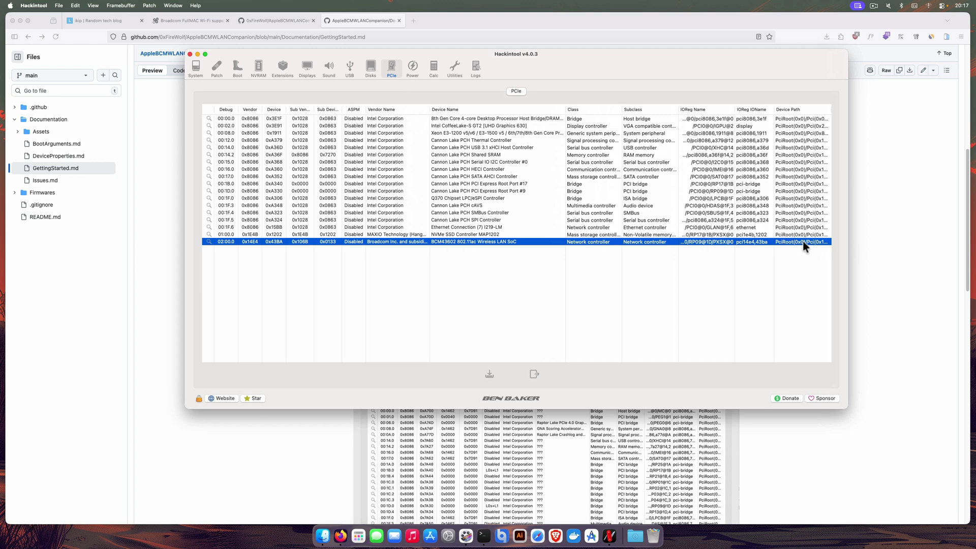
right_click(804, 242)
click(828, 254)
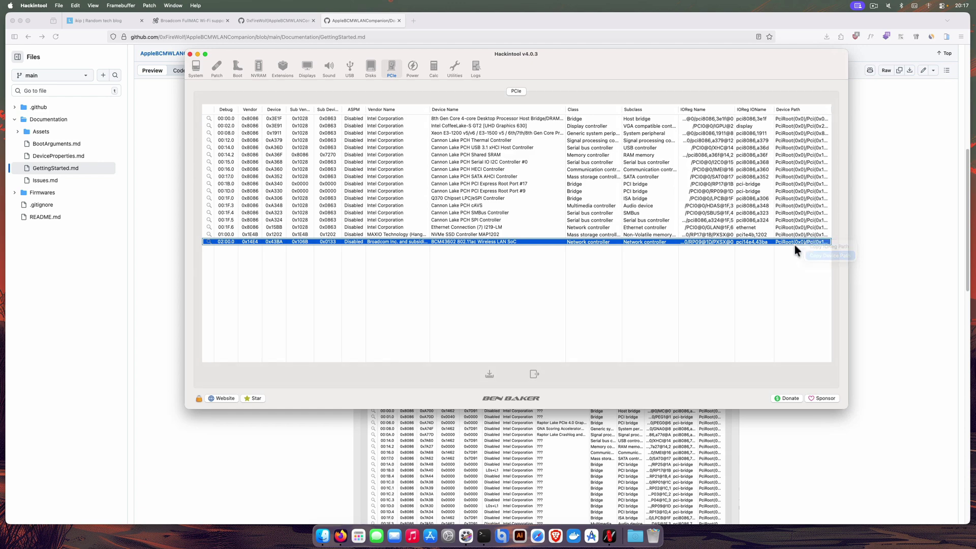
click(198, 54)
scroll(415, 331, down, 5)
Expand the example BCM43602 config.plist snippet under Add Device Properties and select its top lines.
scroll(391, 320, down, 5)
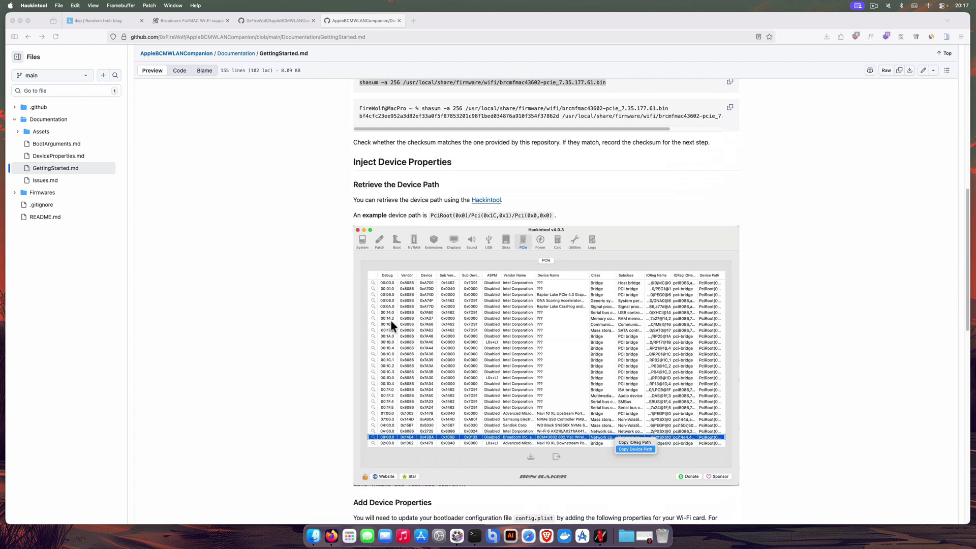
scroll(392, 324, down, 1)
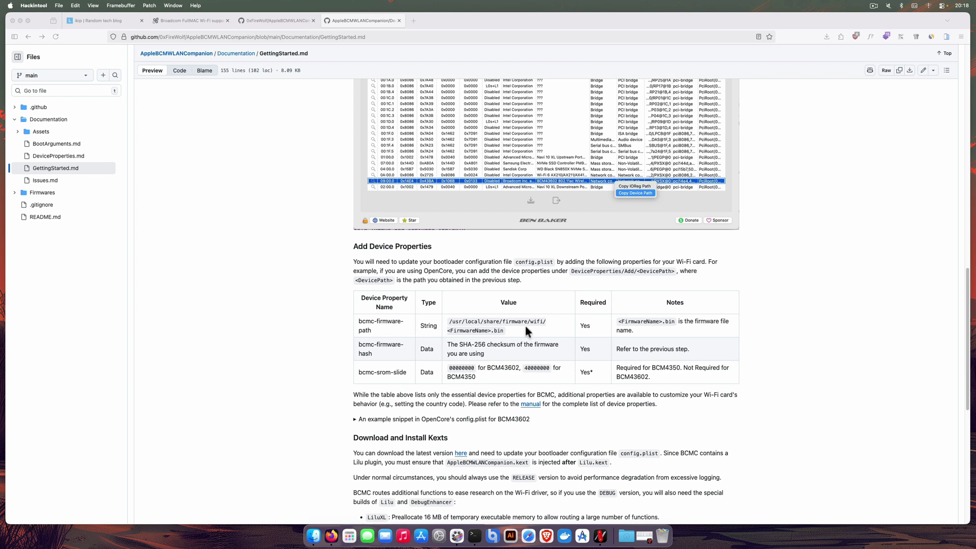
scroll(407, 358, down, 3)
click(353, 333)
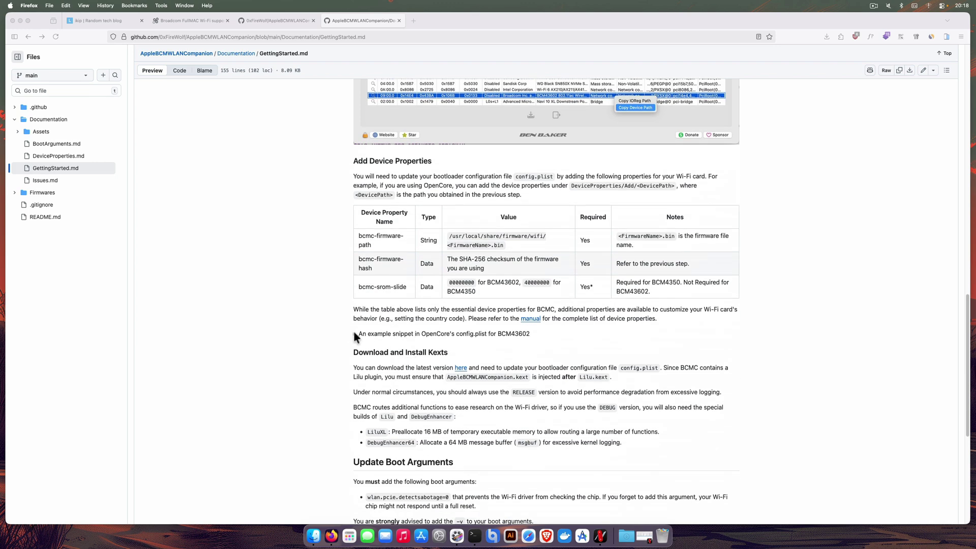
scroll(393, 390, down, 1)
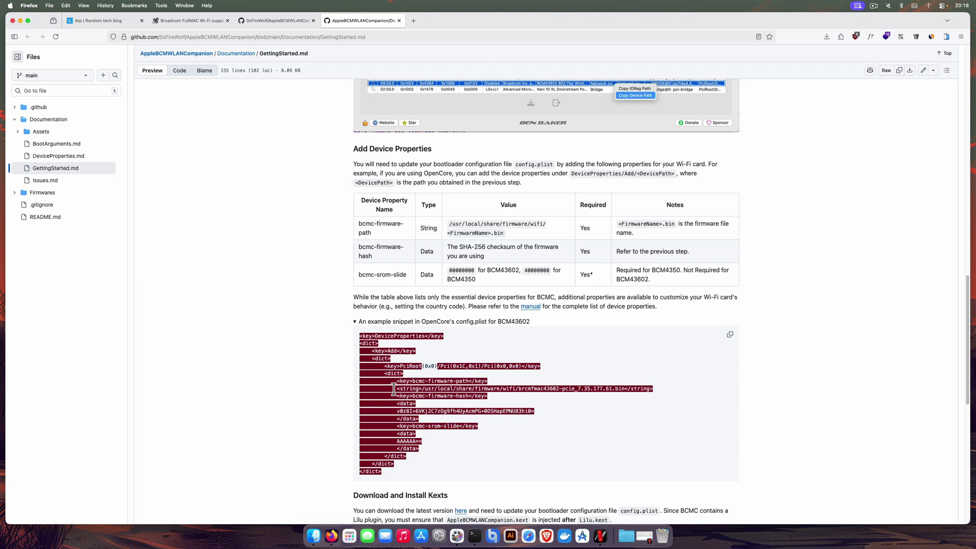
scroll(393, 390, down, 2)
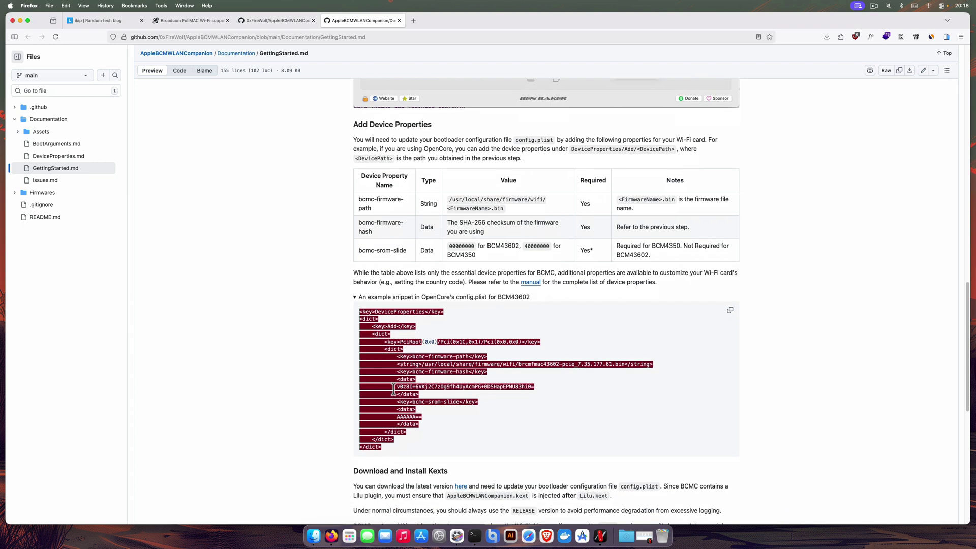
scroll(393, 389, down, 4)
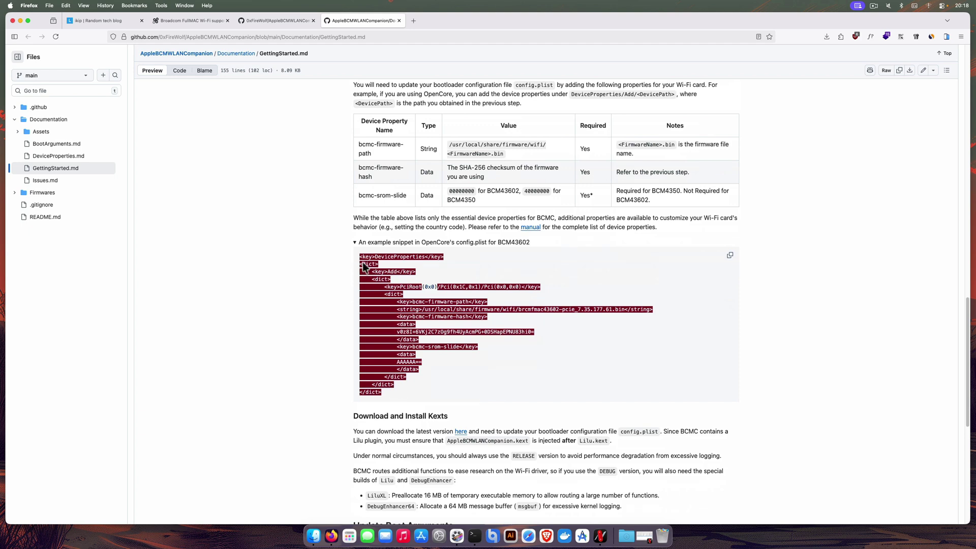
drag(360, 257, 401, 379)
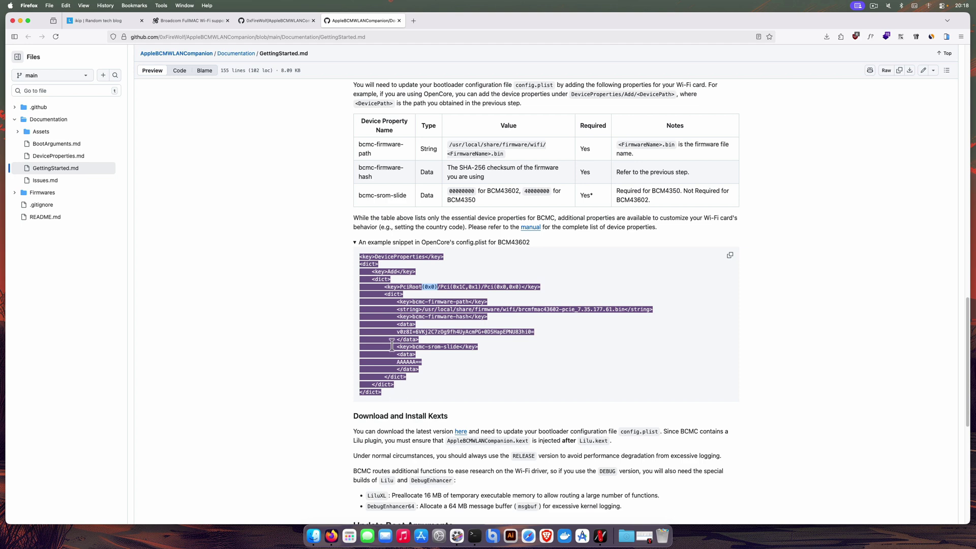
Glance at the AppleBCMWLANCompanion Releases tab, then return to the GettingStarted guide.
scroll(392, 343, down, 3)
scroll(393, 343, up, 5)
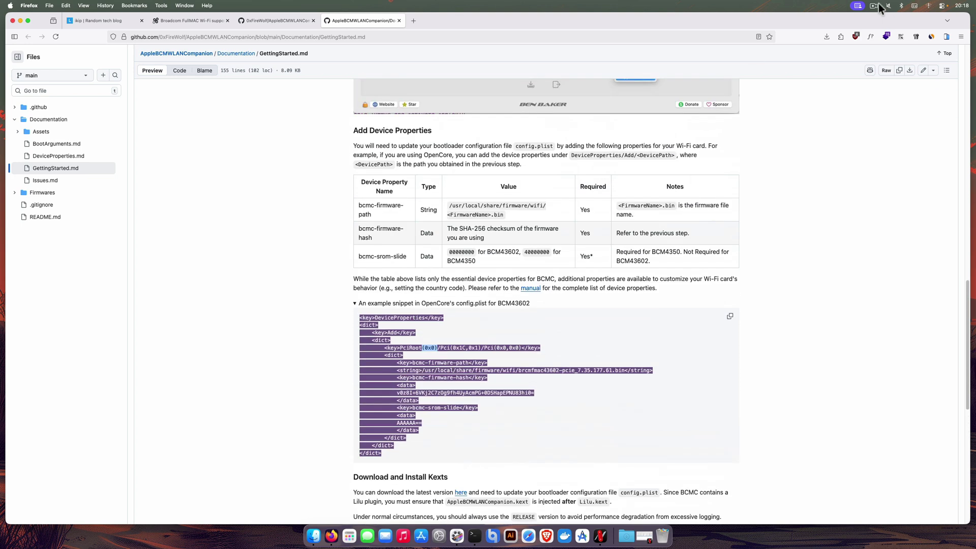
click(873, 6)
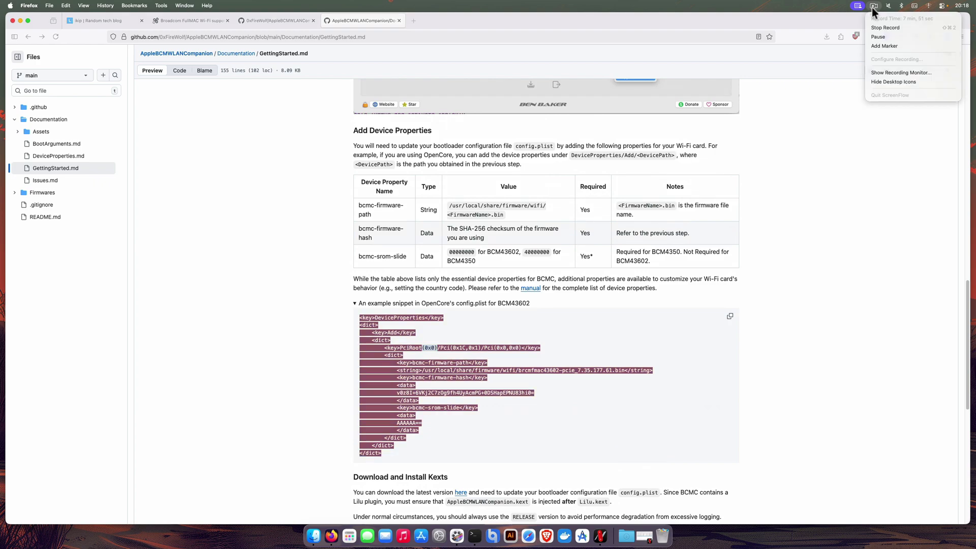
click(886, 37)
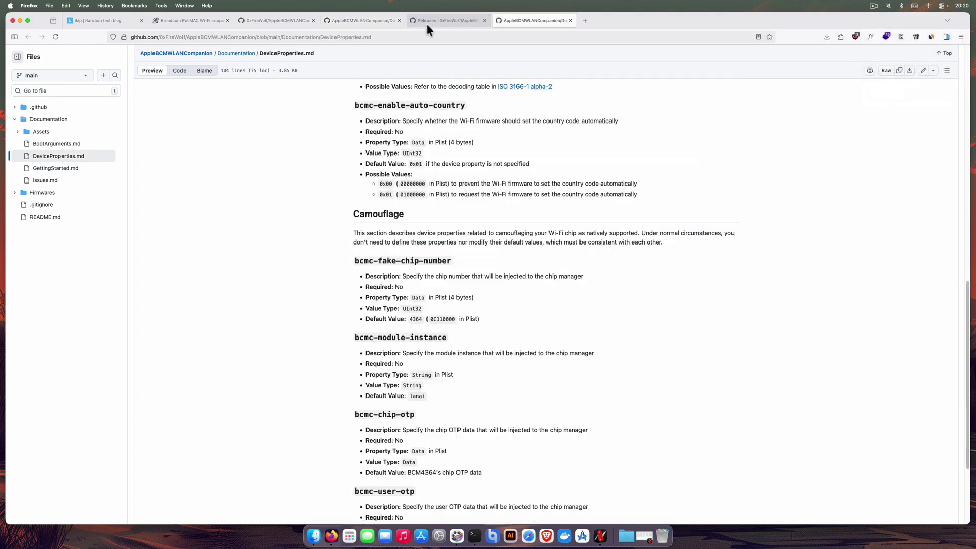
click(427, 22)
click(354, 18)
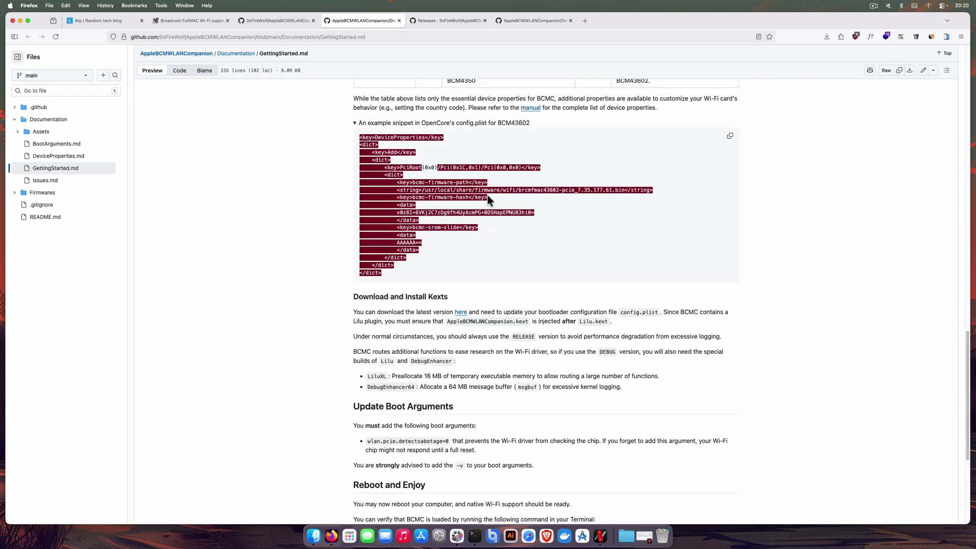
scroll(487, 194, down, 1)
scroll(488, 194, up, 4)
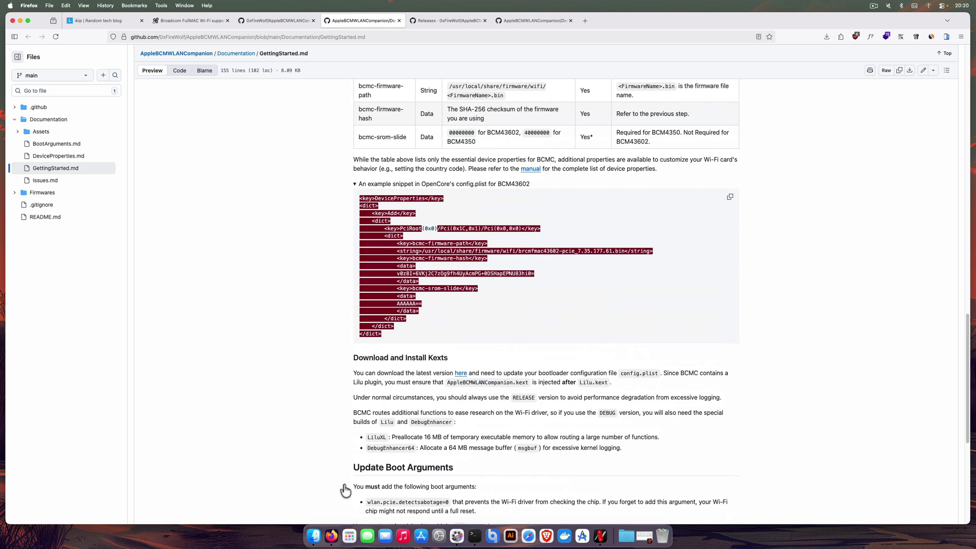
Launch OpenCore Configurator and mount the disk0s2 EFI partition with the admin password.
click(349, 536)
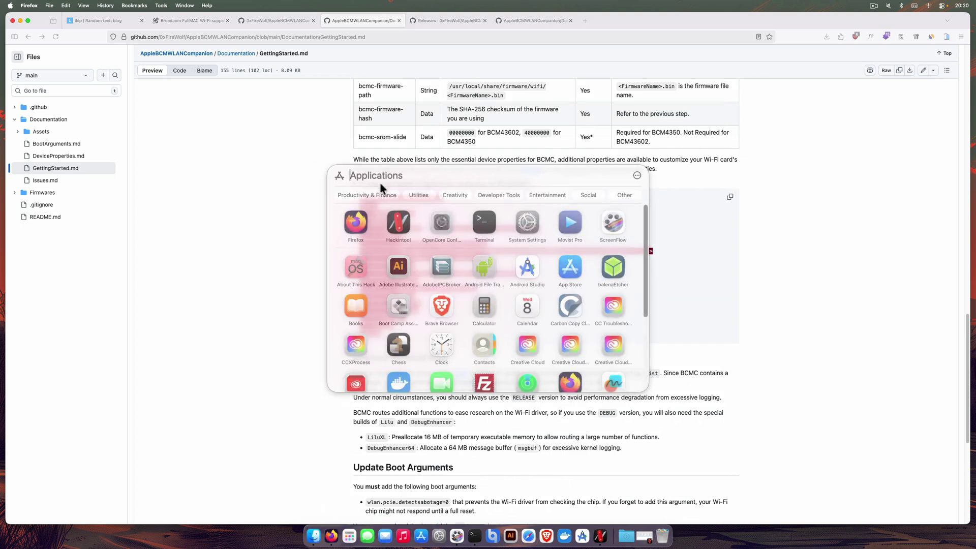
click(441, 224)
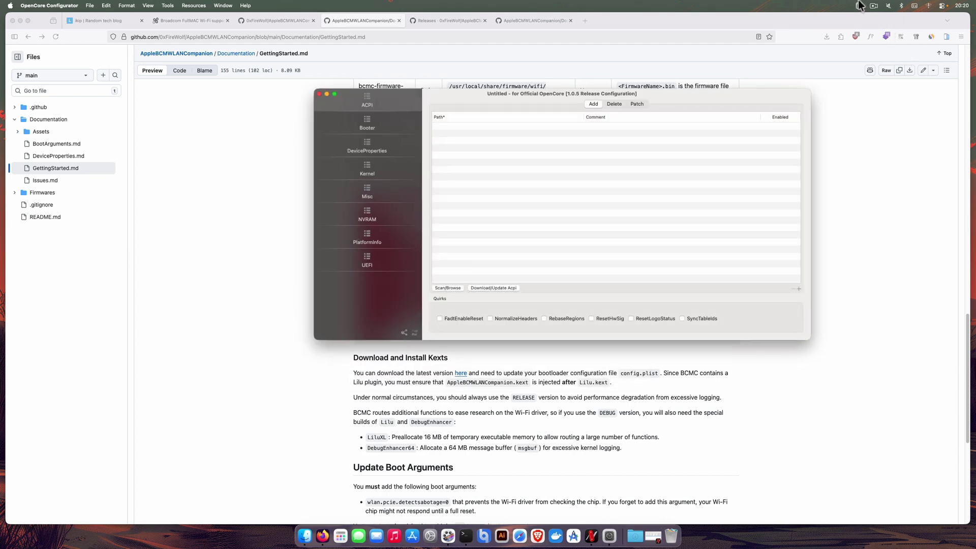
click(860, 5)
click(879, 50)
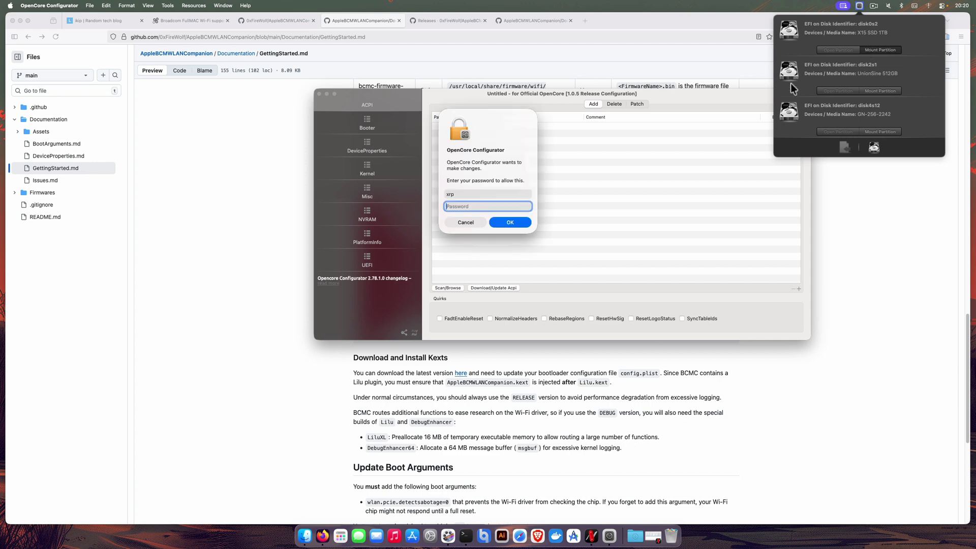
text(•••••)
key(Return)
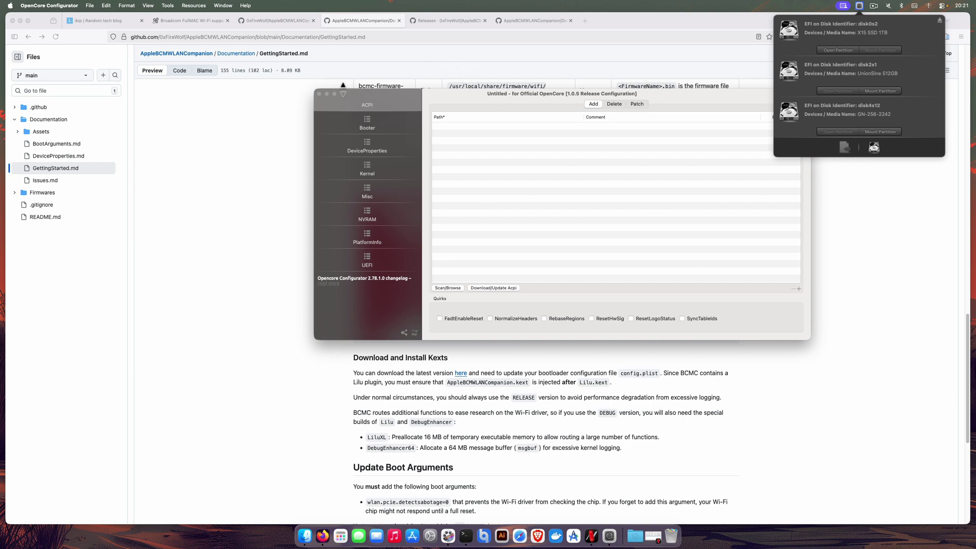
Close the config.plist window and open a Finder window on Documents.
drag(454, 102, 462, 152)
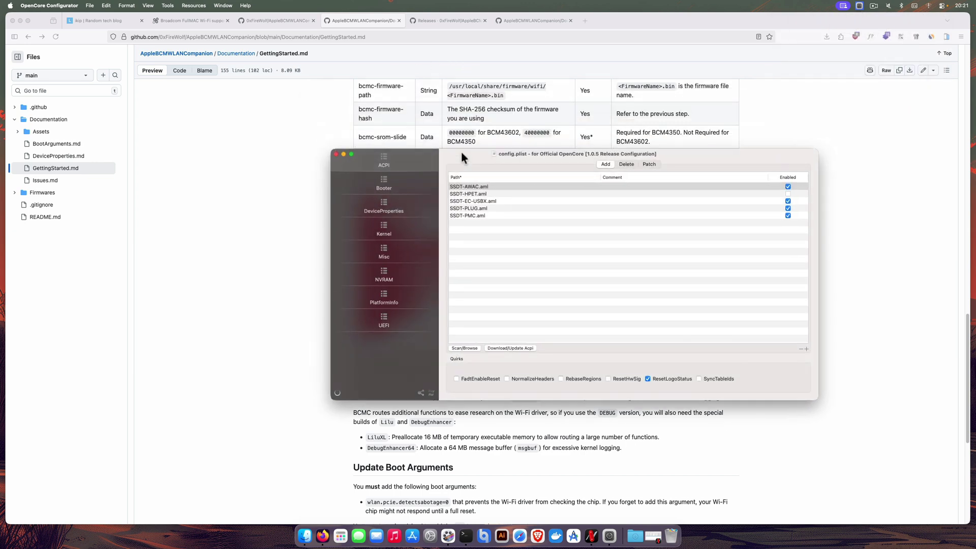
click(330, 155)
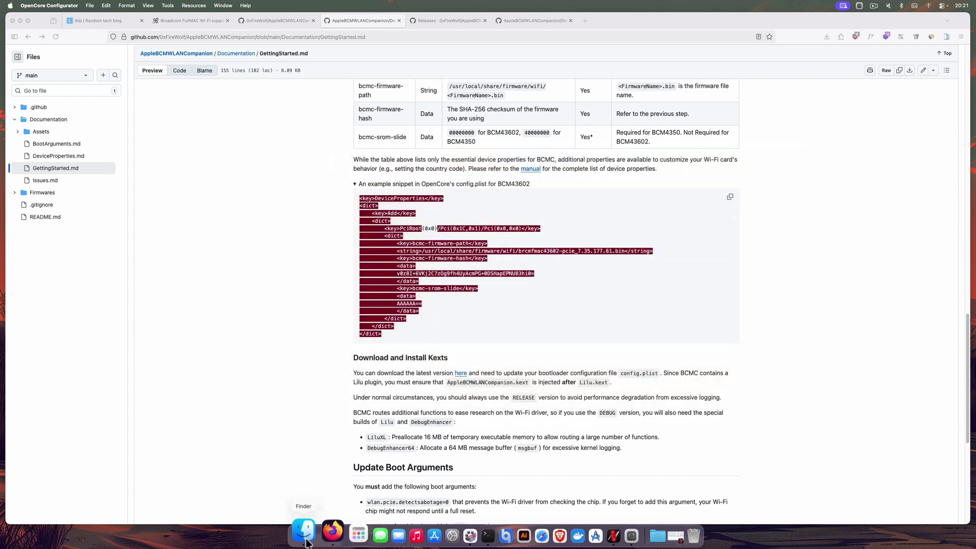
click(305, 536)
scroll(280, 273, down, 3)
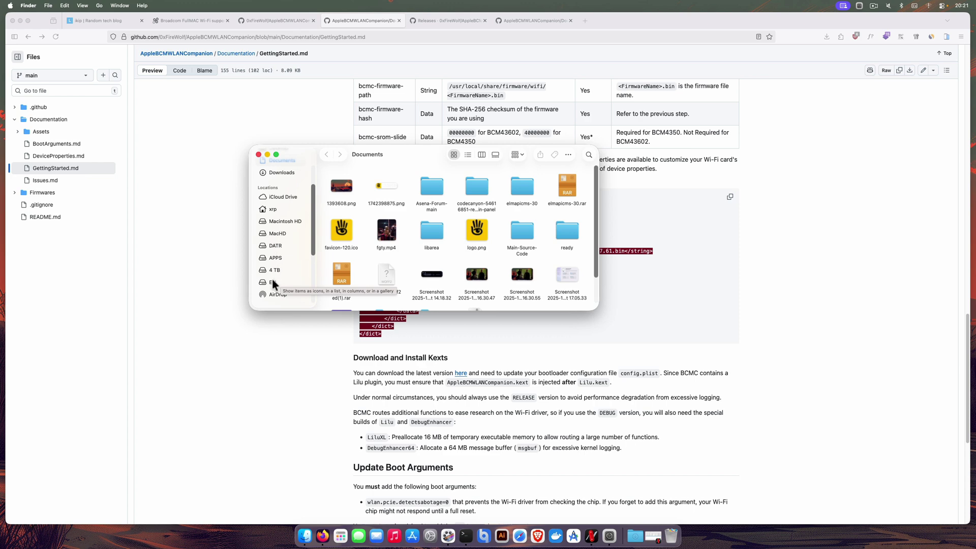
Open EFI/OC/config.plist from the EFI volume in Visual Studio Code.
click(273, 283)
double_click(339, 187)
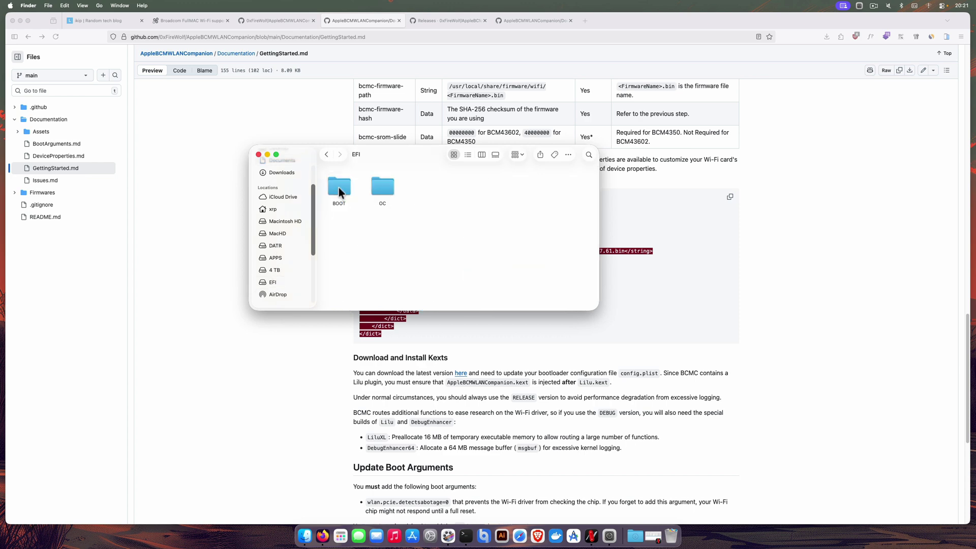
double_click(382, 188)
right_click(390, 189)
mouse_move(472, 198)
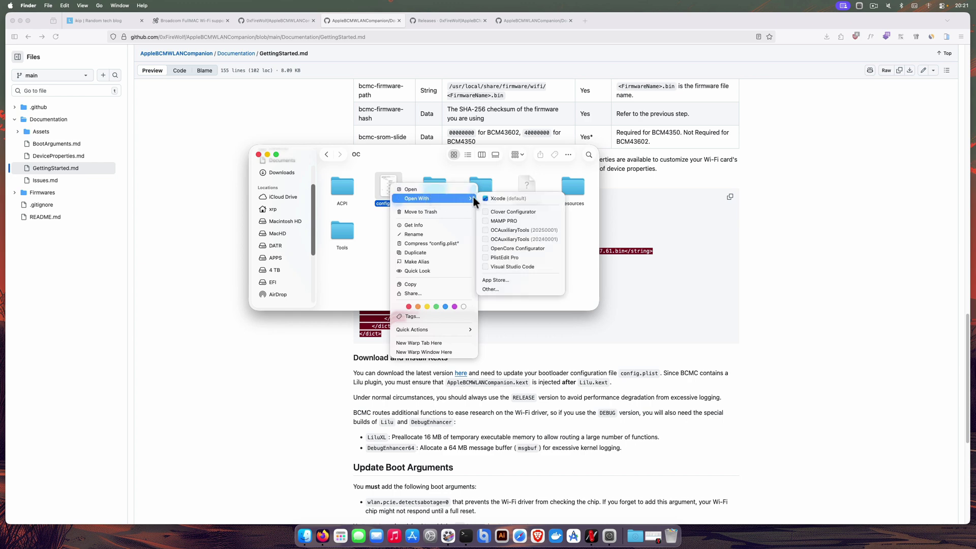
click(508, 265)
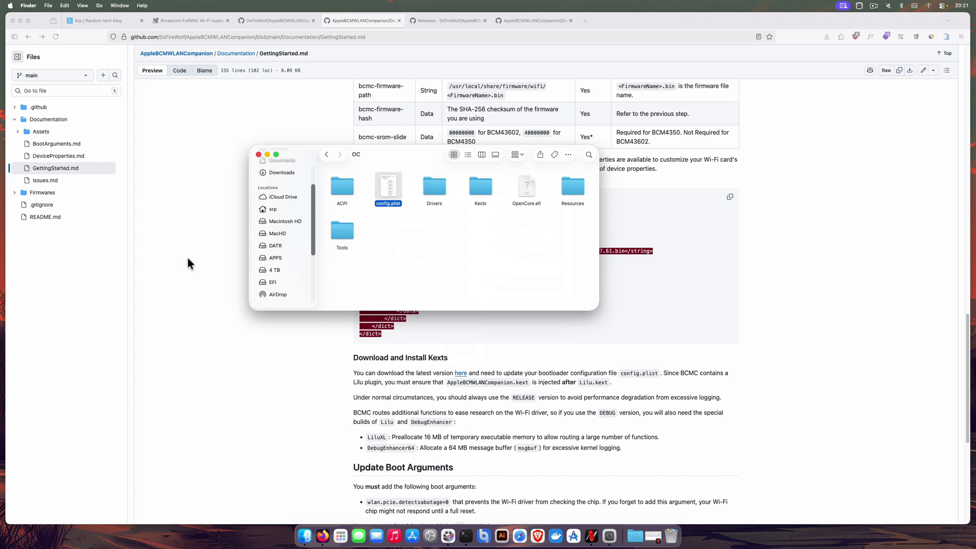
Minimize Finder and select the example DeviceProperties snippet on the GitHub page.
click(267, 155)
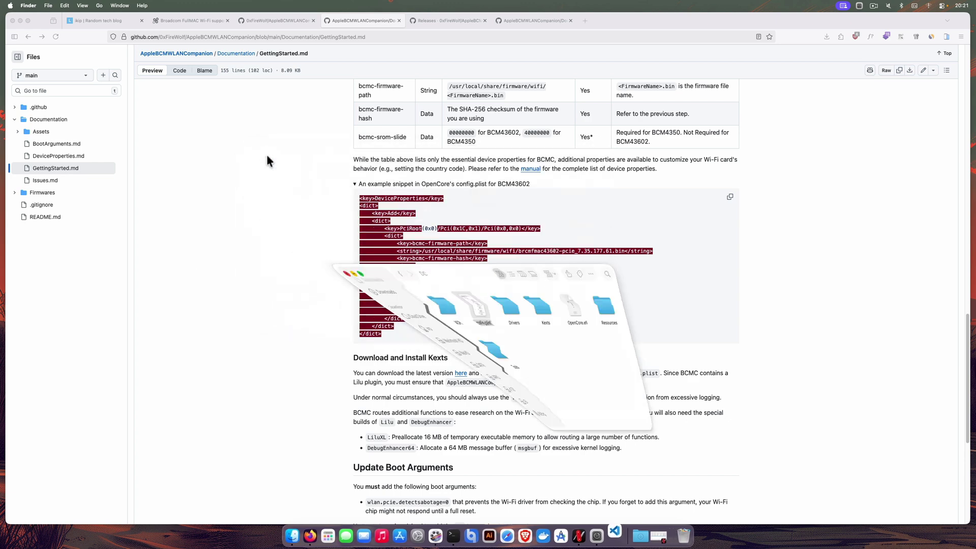
drag(360, 199, 386, 333)
key(super+c)
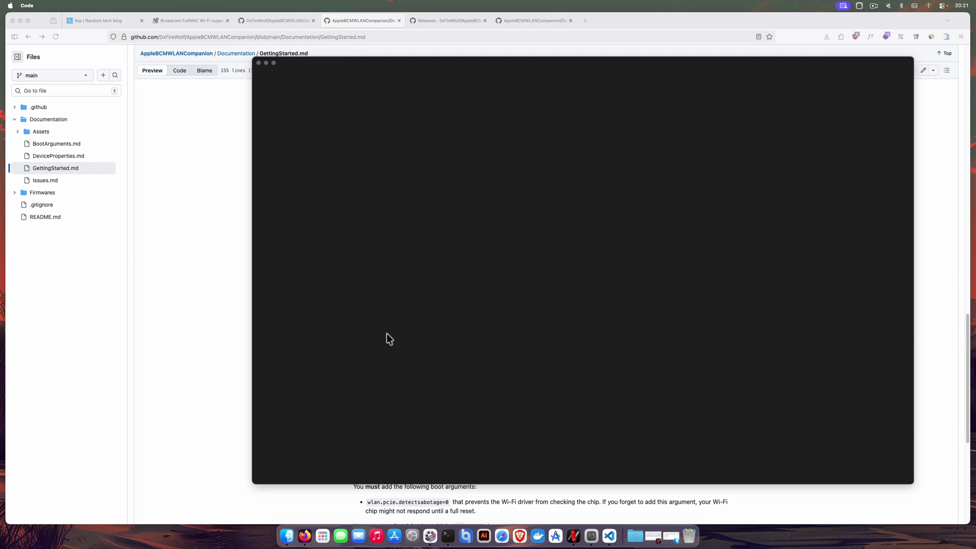
key(super+Tab)
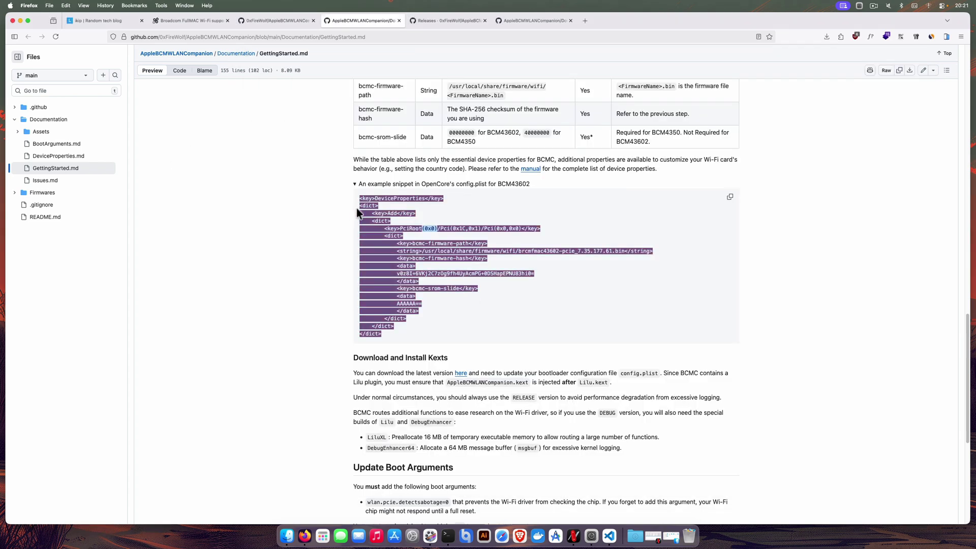
Copy the DeviceProperties snippet and paste it into config.plist after line 218.
right_click(367, 197)
click(382, 210)
click(609, 536)
click(20, 21)
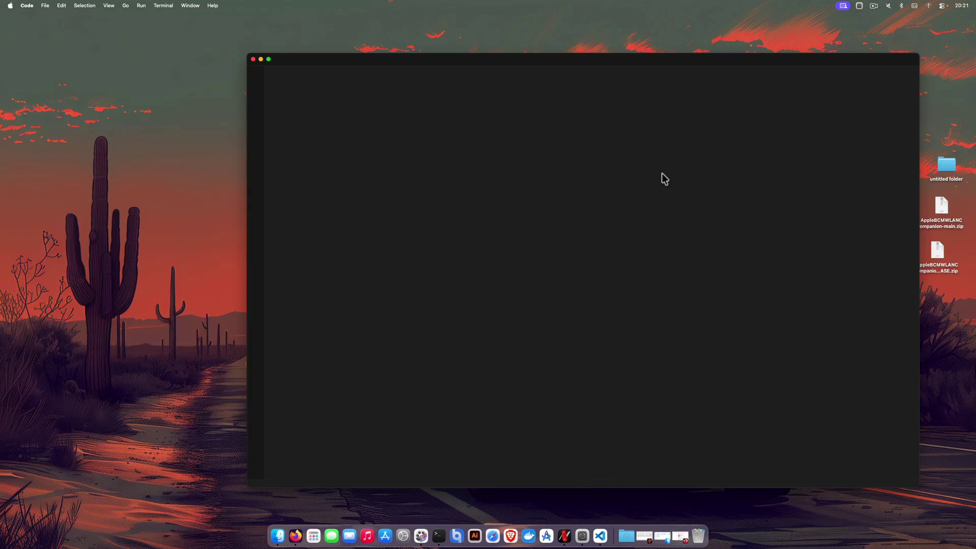
scroll(664, 138, down, 1)
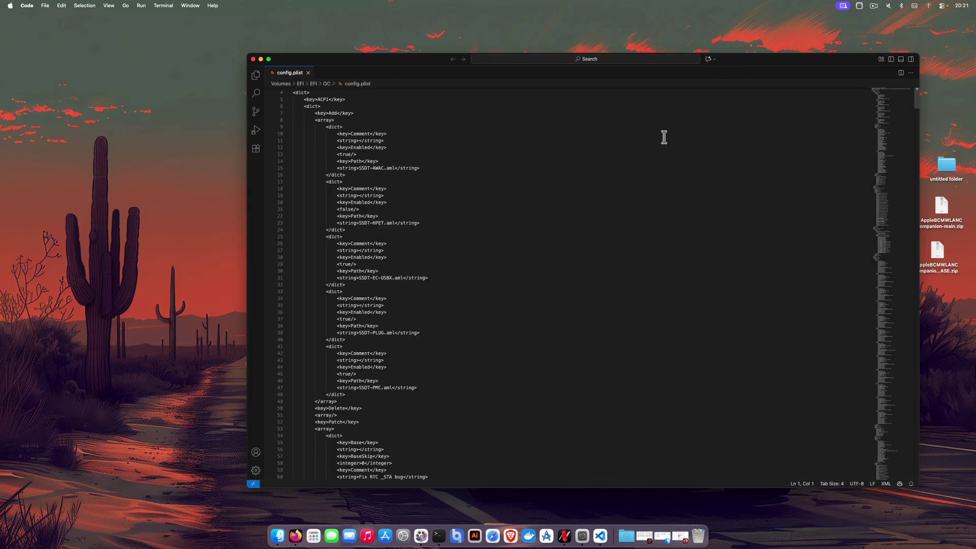
scroll(368, 258, down, 20)
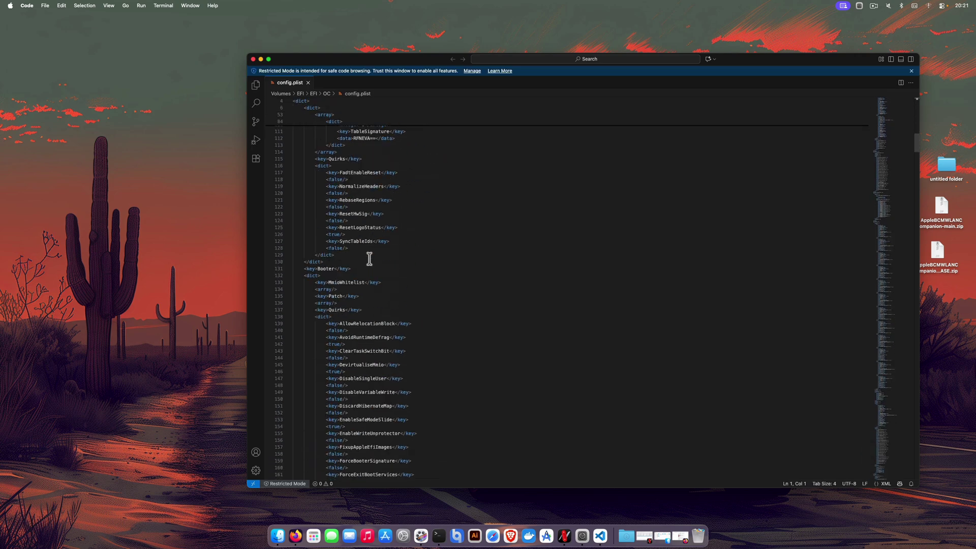
scroll(370, 259, down, 15)
drag(304, 201, 410, 331)
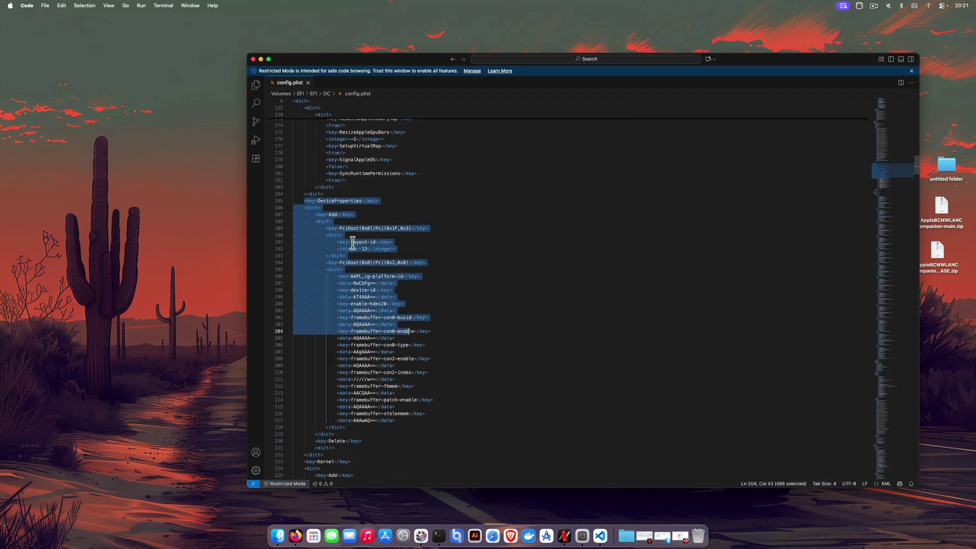
click(326, 232)
scroll(349, 274, down, 5)
click(349, 275)
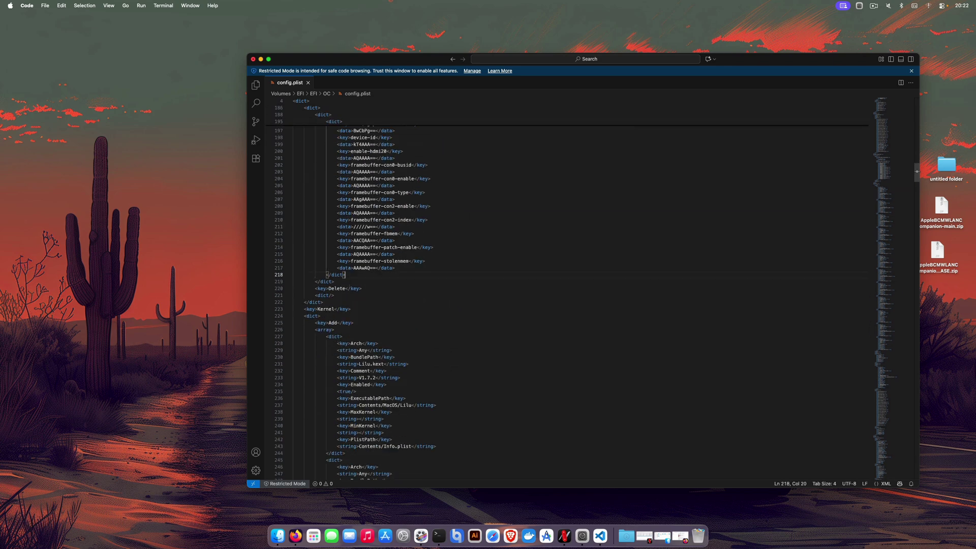
key(super+v)
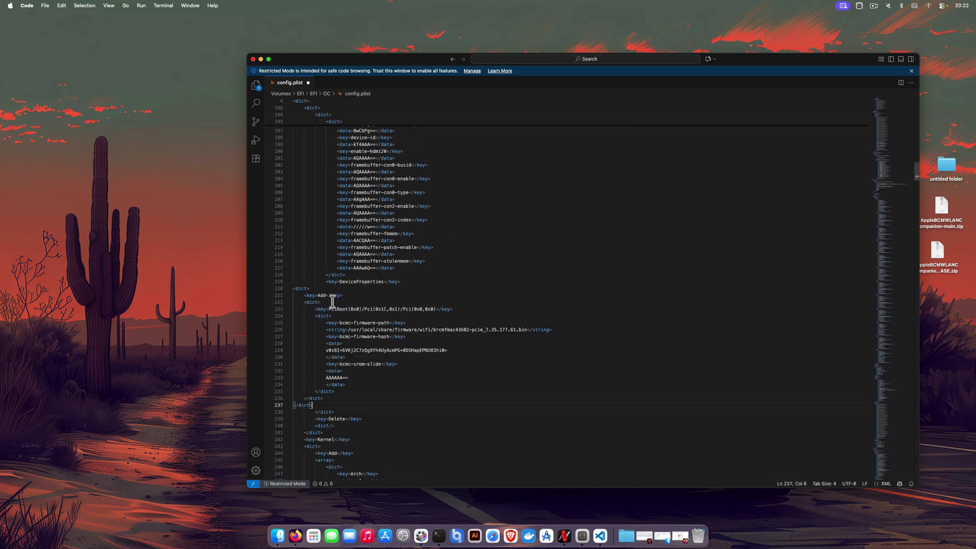
Delete the duplicated DeviceProperties/Add header and surplus </dict> lines, then save config.plist.
scroll(333, 302, up, 3)
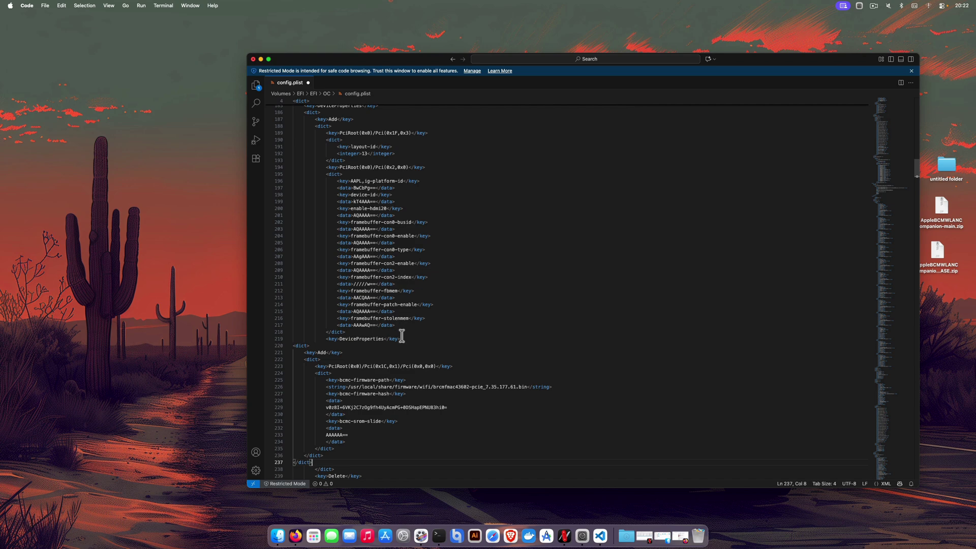
scroll(364, 158, up, 3)
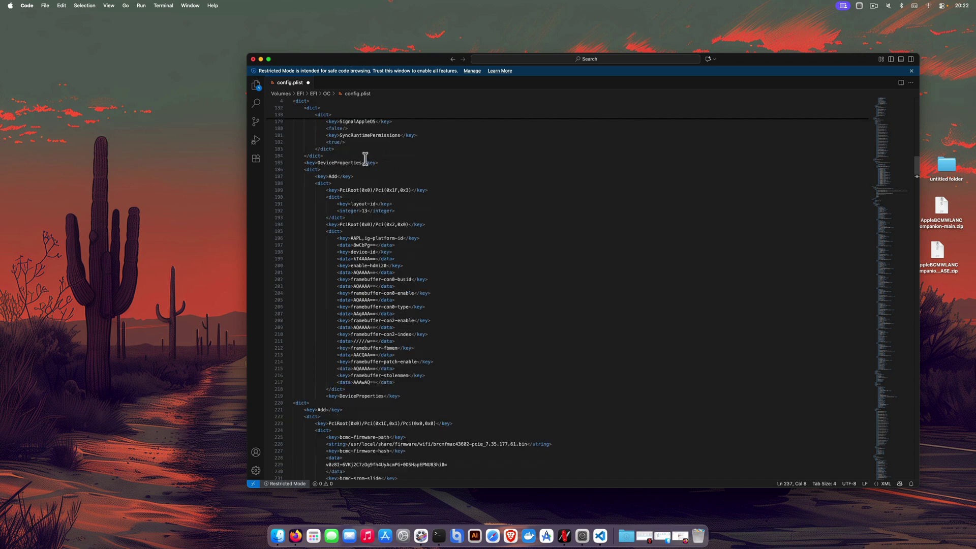
drag(325, 416, 301, 398)
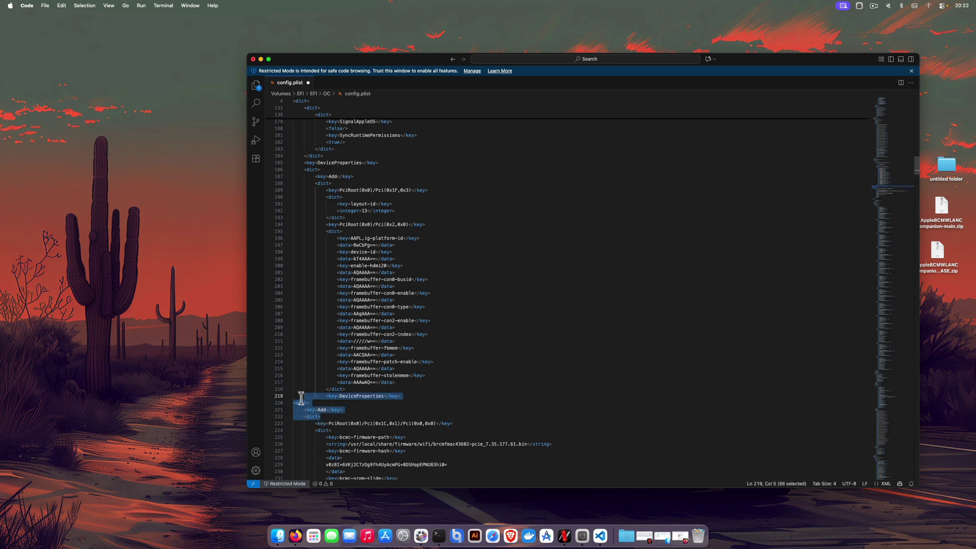
key(BackSpace)
scroll(312, 386, down, 5)
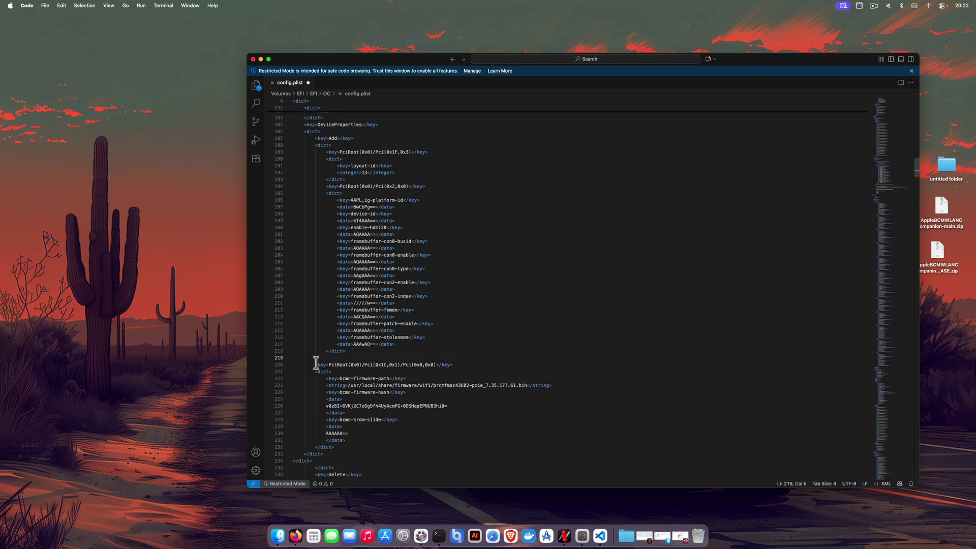
drag(318, 405, 304, 398)
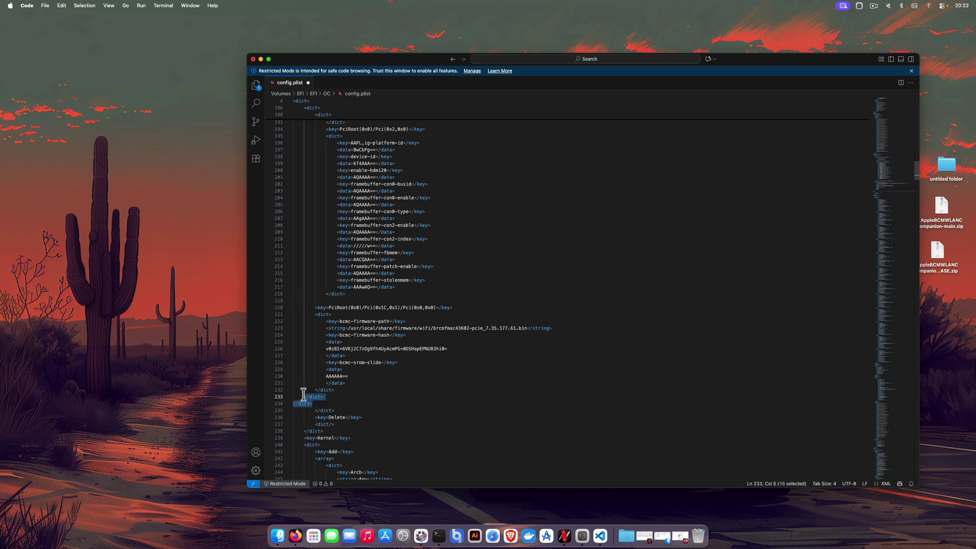
key(BackSpace)
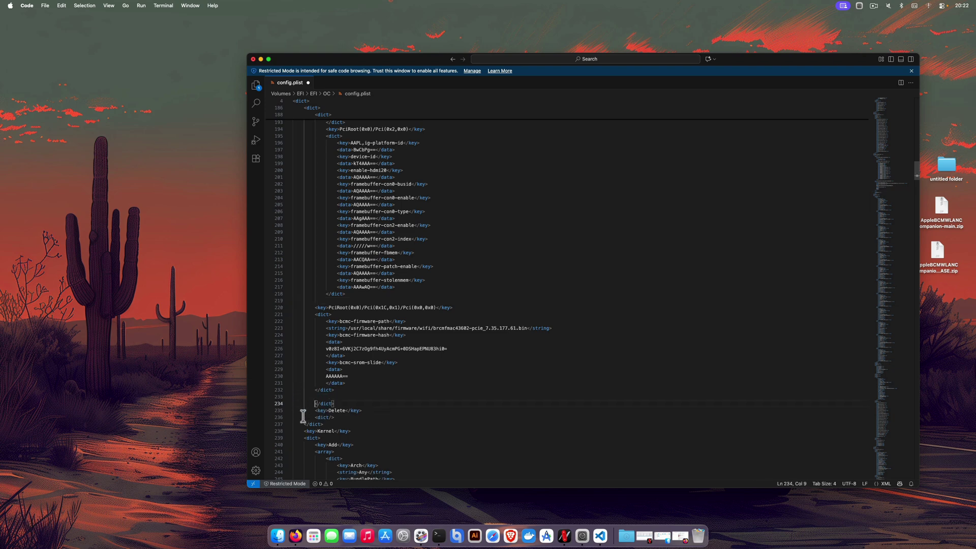
key(BackSpace)
click(44, 5)
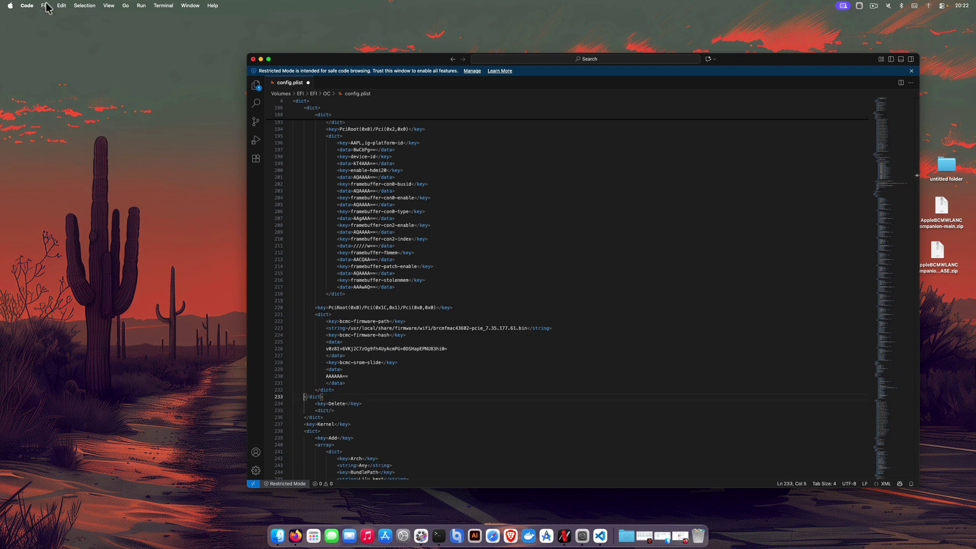
click(59, 139)
Open the EFI's config.plist from Finder in OpenCore Configurator.
click(575, 533)
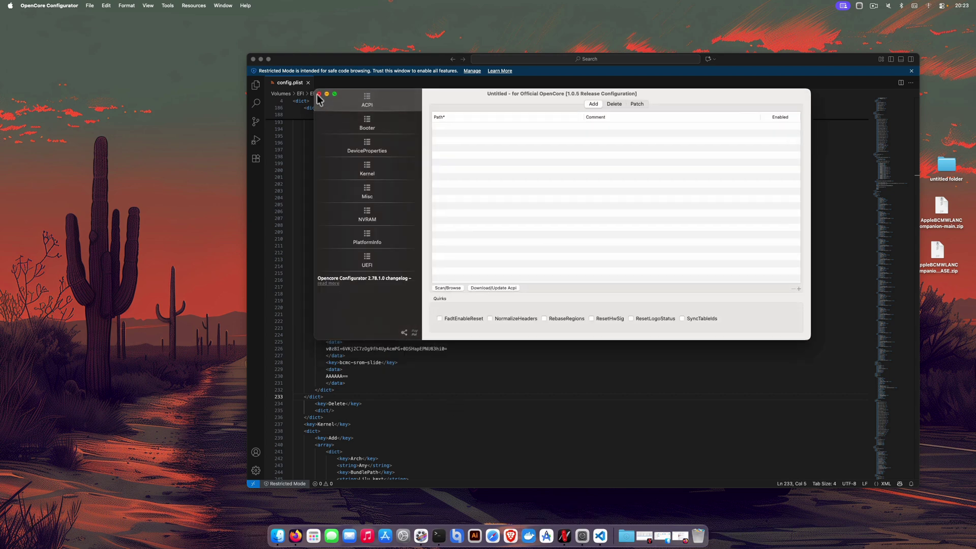
click(283, 531)
click(388, 203)
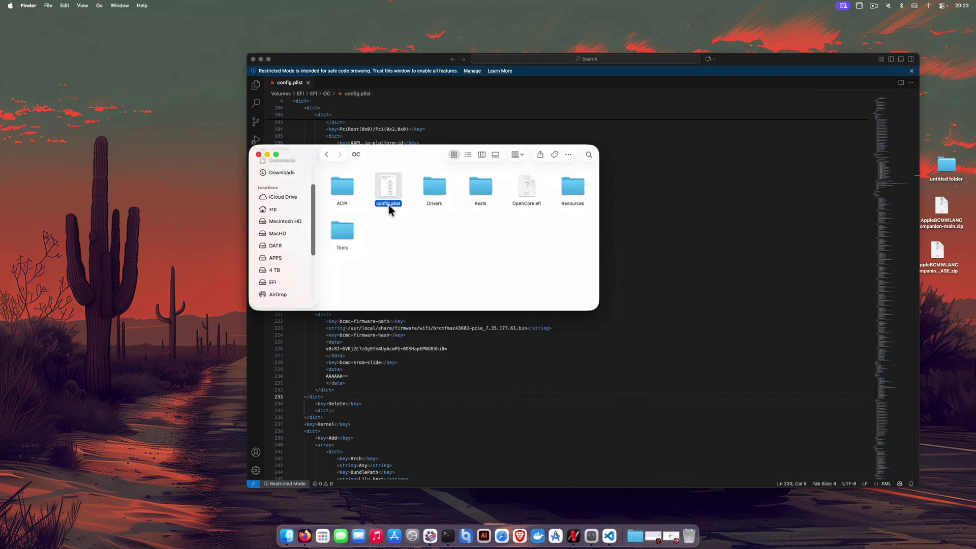
right_click(386, 195)
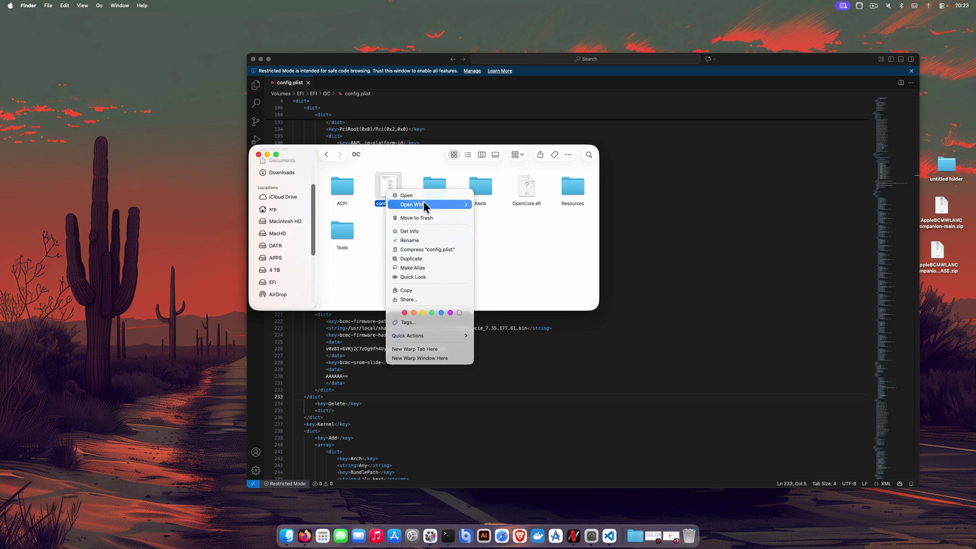
mouse_move(423, 204)
click(506, 254)
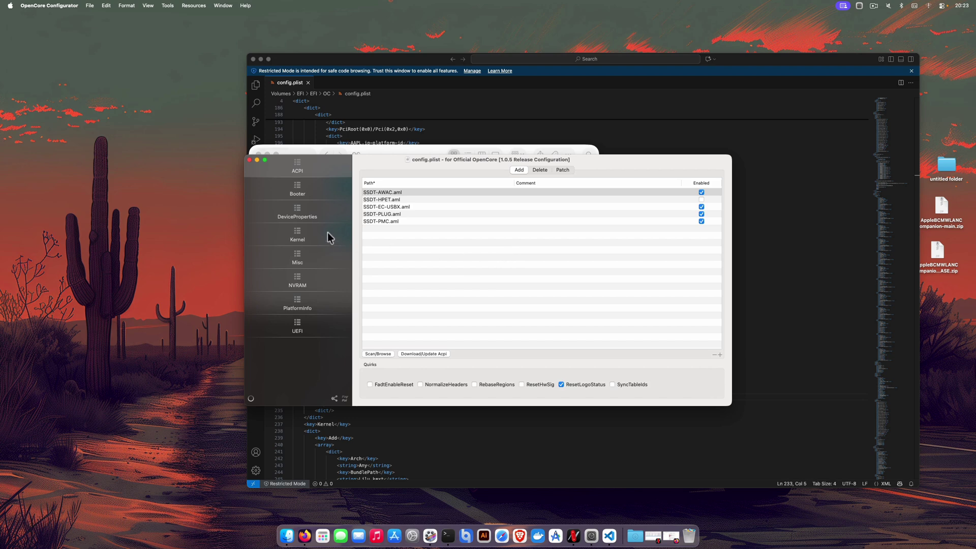
Check the third PciRoot device's bcmc properties under DeviceProperties, then close config.plist in VS Code.
click(312, 214)
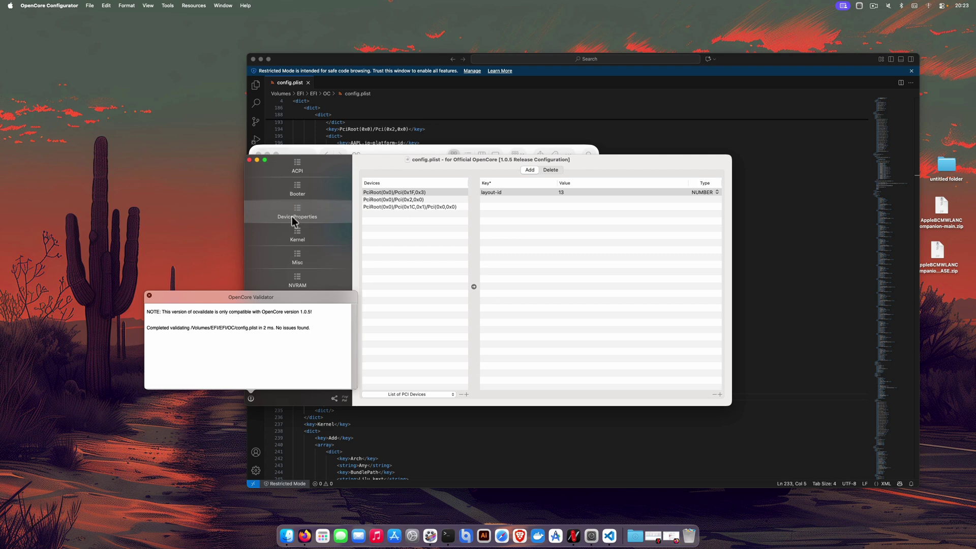
click(406, 207)
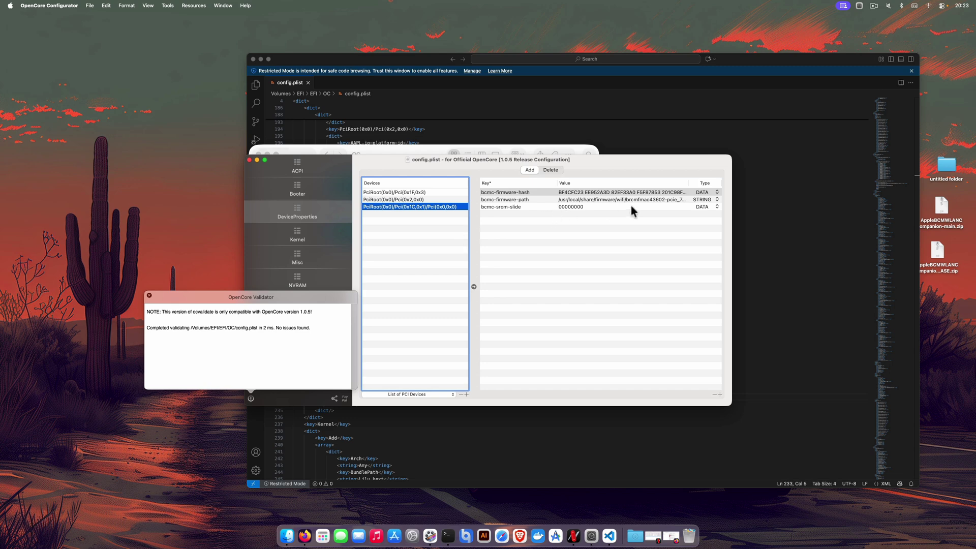
click(149, 295)
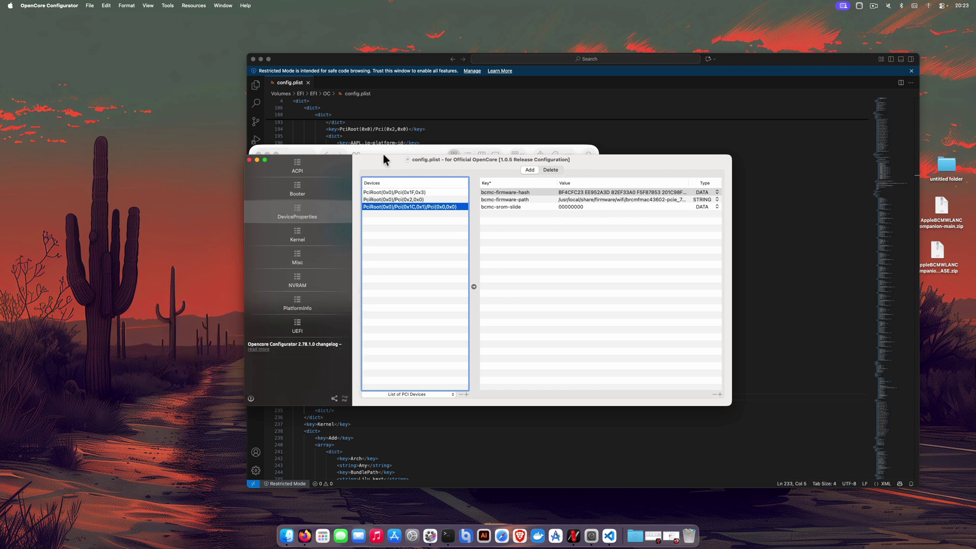
click(309, 84)
click(309, 82)
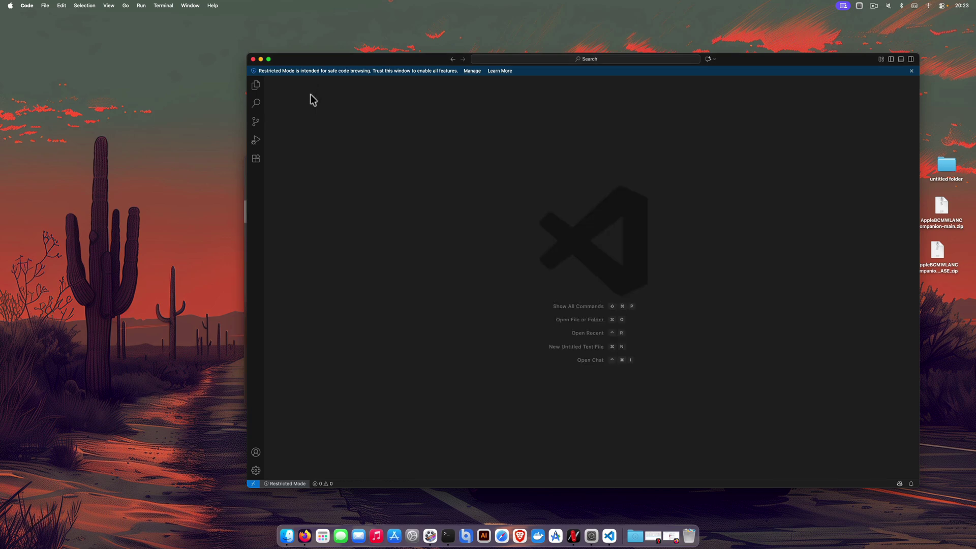
Copy the BCM43602 device path from Hackintool's PCIe list.
click(655, 536)
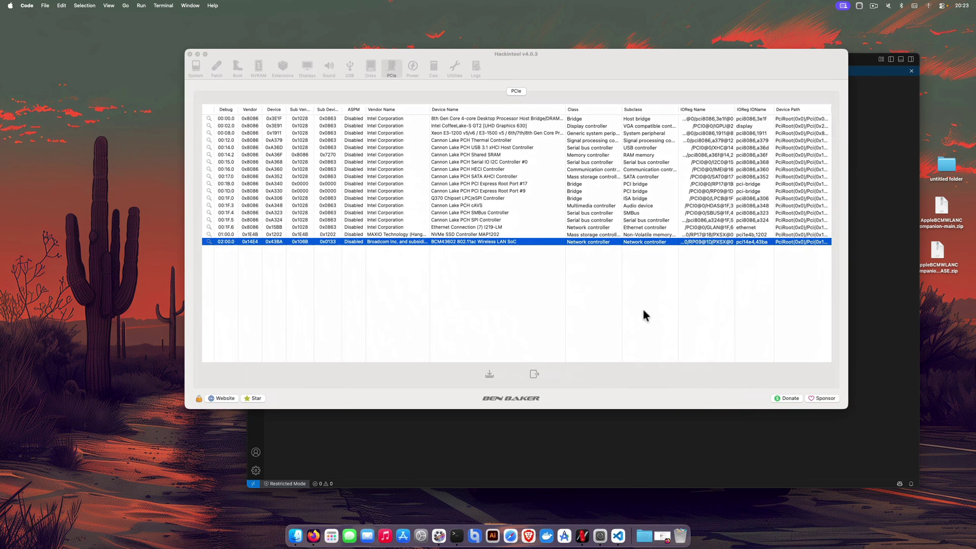
click(644, 316)
right_click(793, 242)
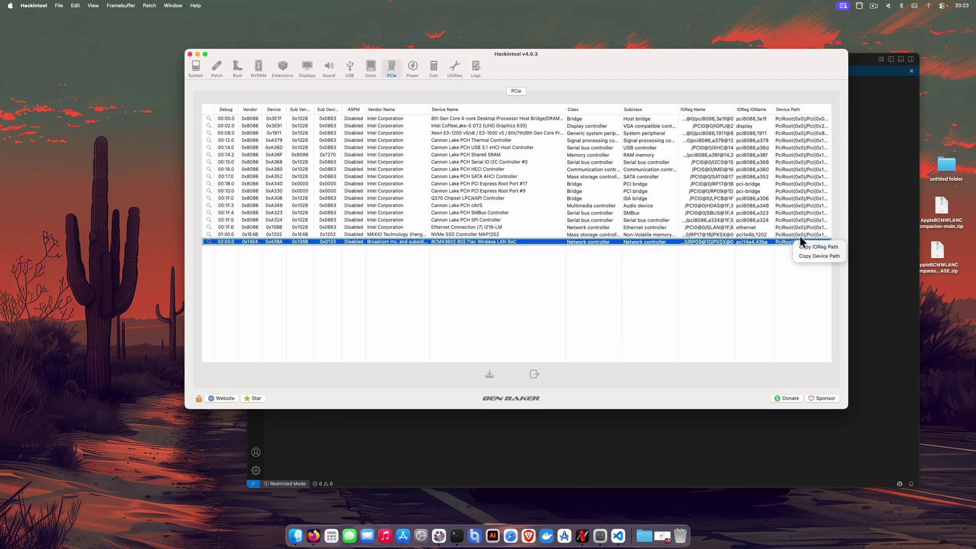
click(816, 255)
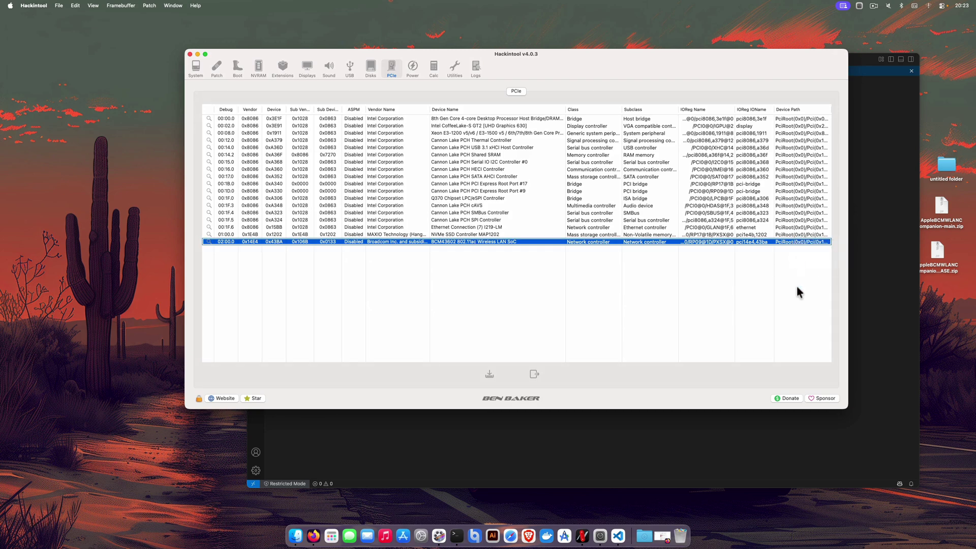
Paste the path into a temporary new device entry, then cut it back out.
click(600, 532)
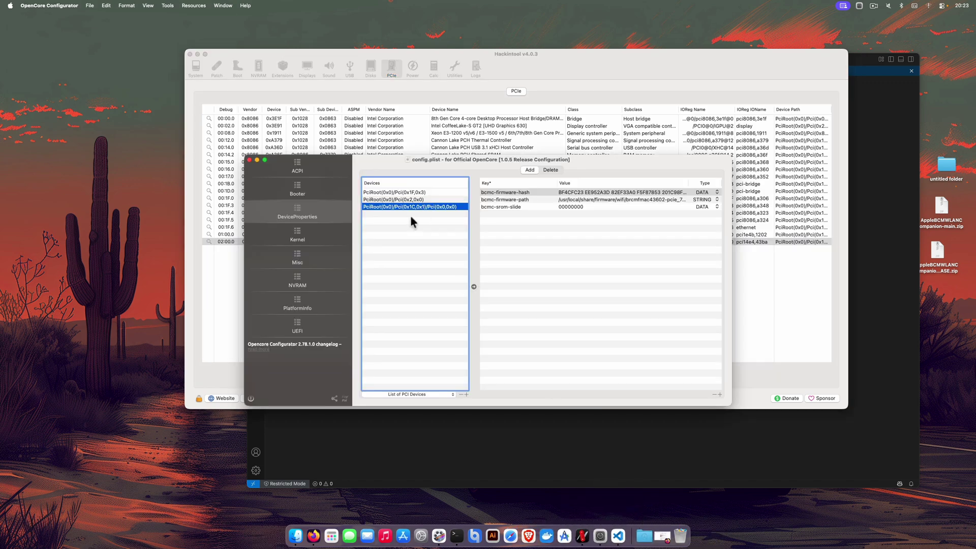
click(466, 395)
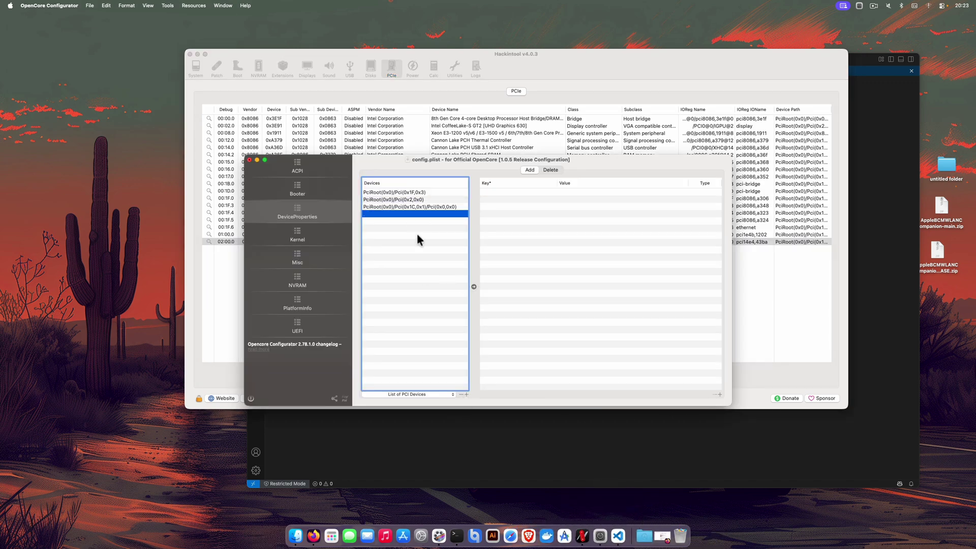
double_click(390, 214)
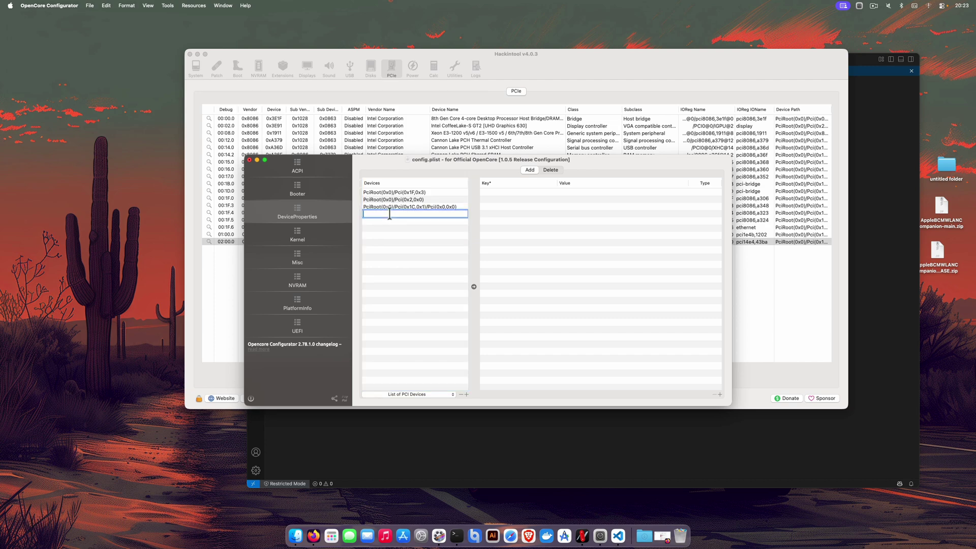
key(super+v)
drag(457, 214, 362, 214)
right_click(382, 215)
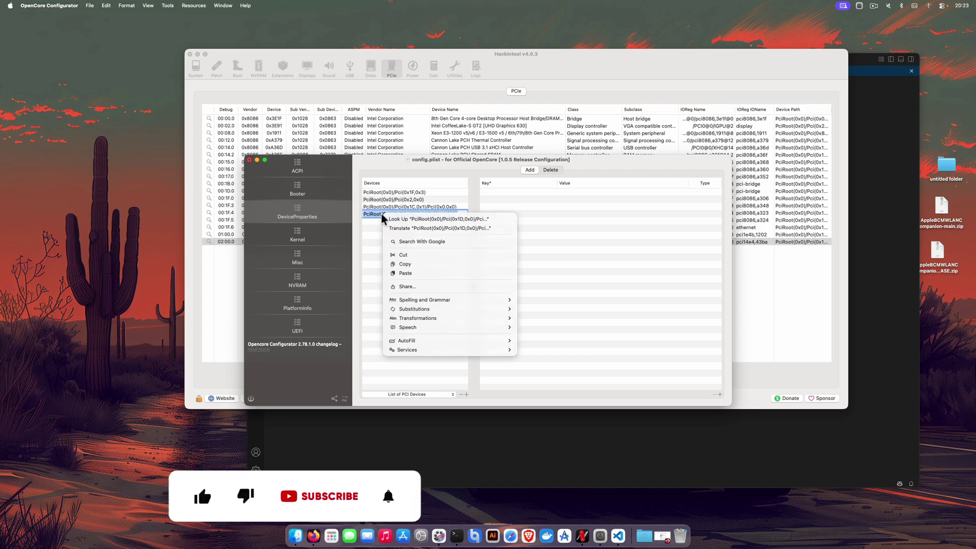
click(403, 255)
Replace the third device's path with PciRoot(0x0)/Pci(0x1D,0x0)/Pci(0x0,0x0).
click(427, 207)
click(428, 207)
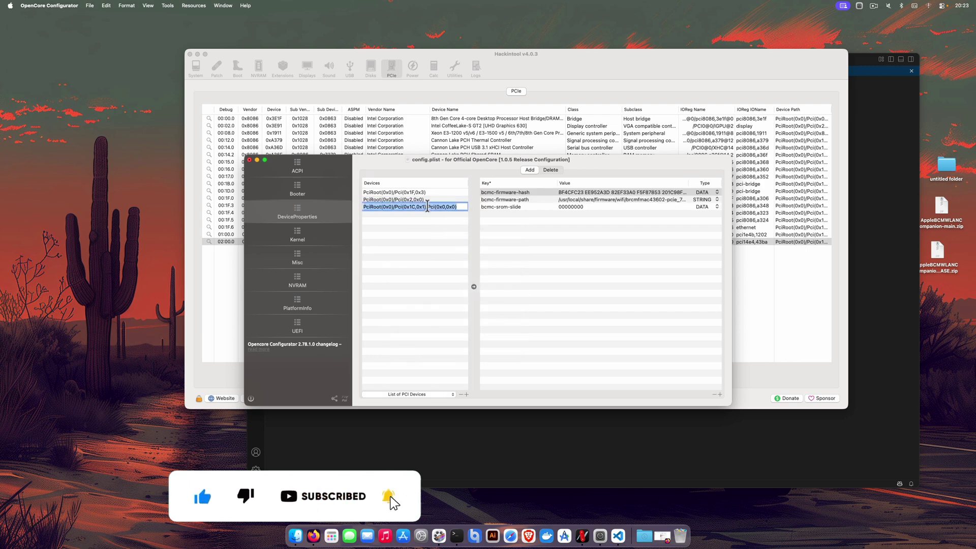
key(BackSpace)
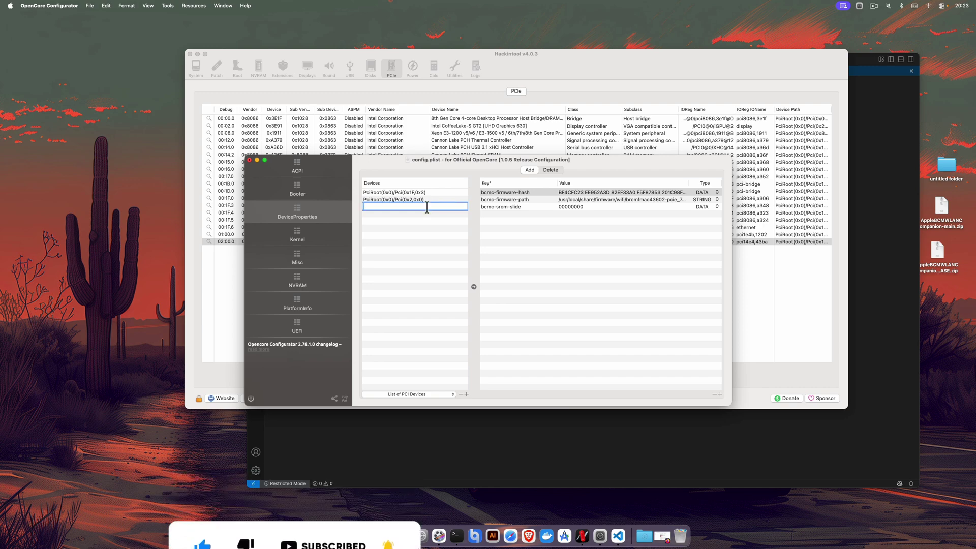
key(super+v)
key(Return)
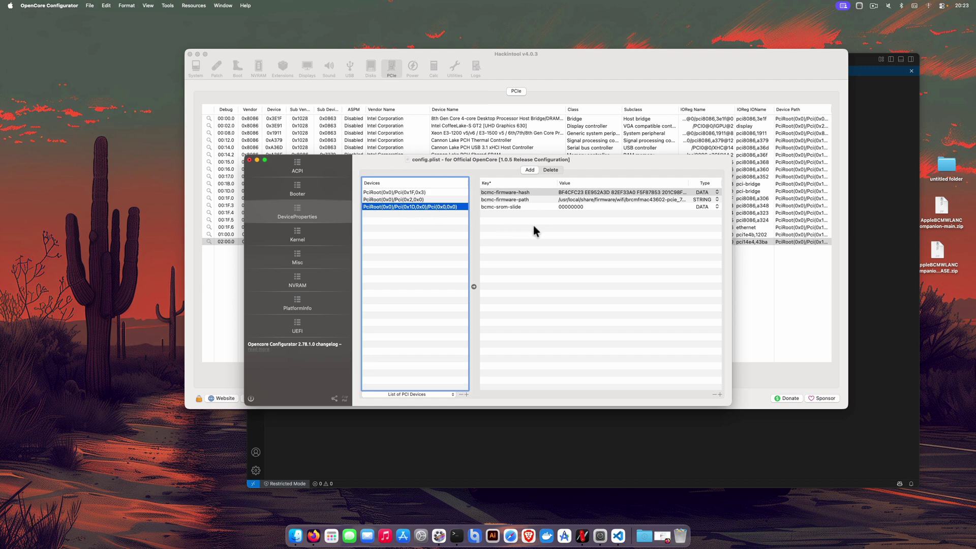
click(758, 260)
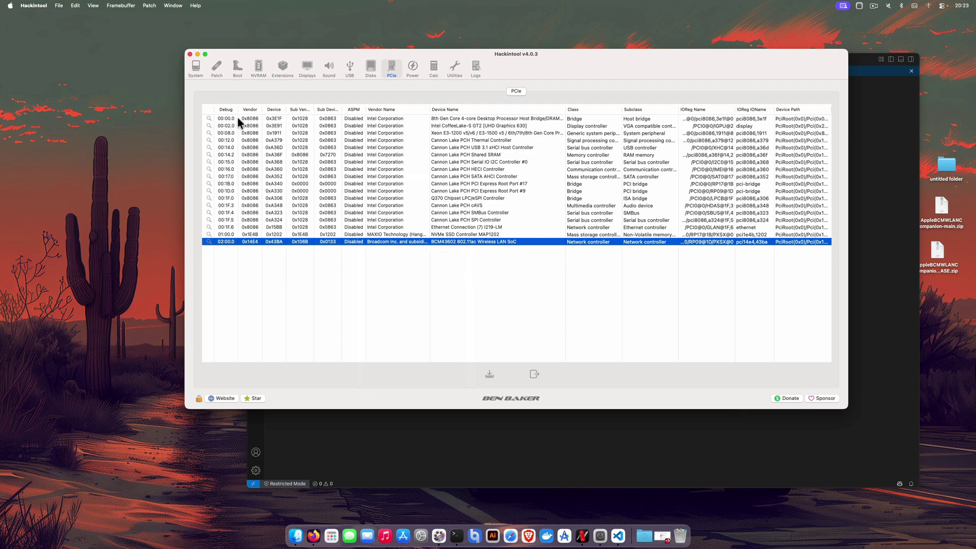
Close Hackintool and Visual Studio Code, minimize Finder, and bring Firefox's guide back.
click(189, 54)
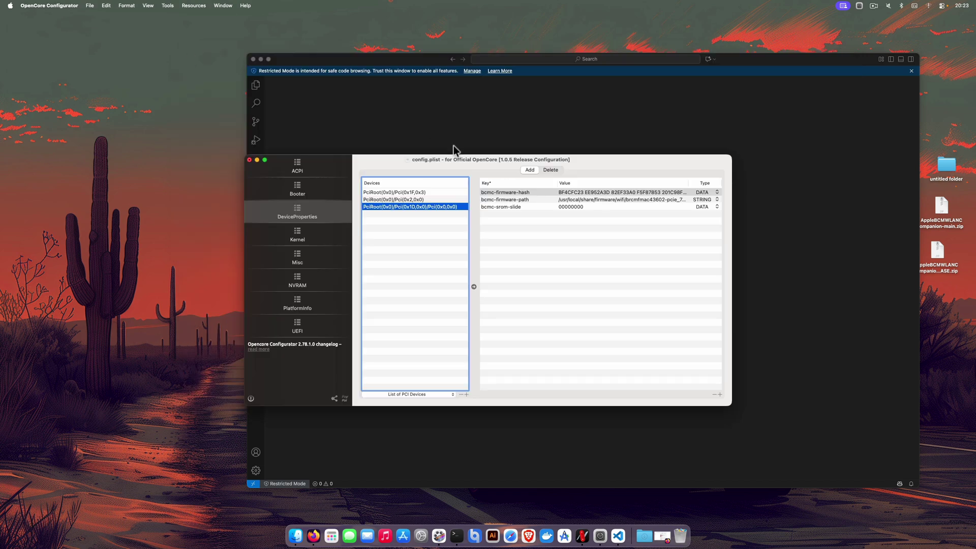
click(253, 59)
drag(445, 163, 398, 202)
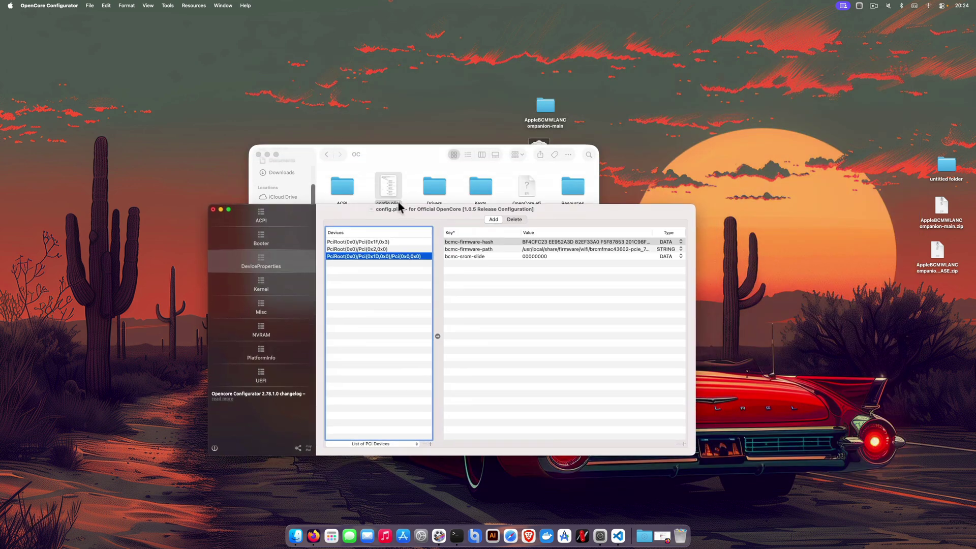
click(267, 153)
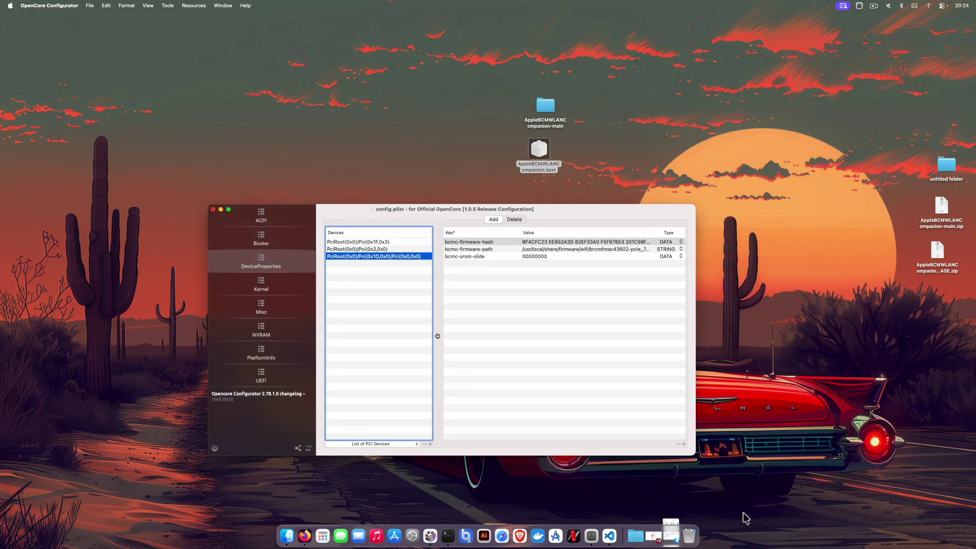
click(657, 534)
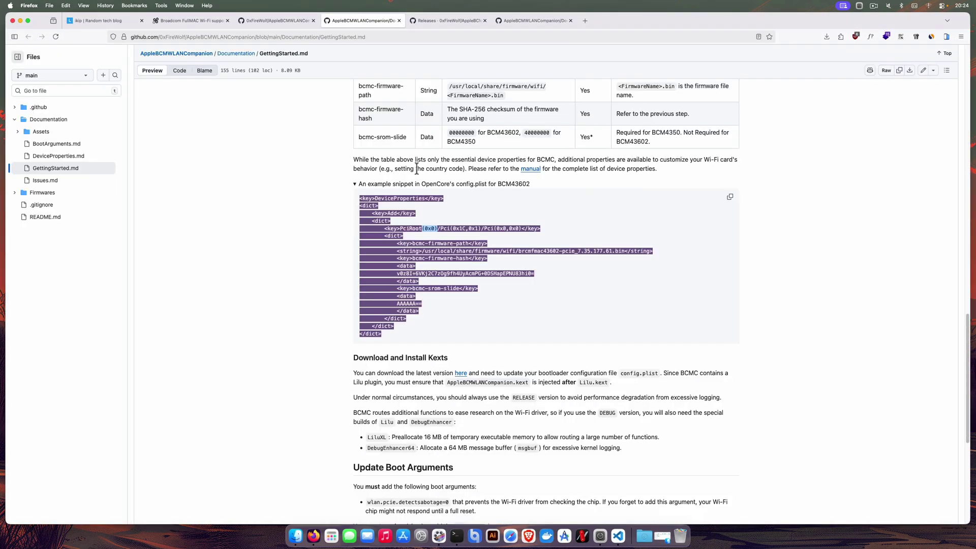
Look over the AppleBCMWLANCompanion 1.0.0 release assets, then minimize Firefox.
scroll(420, 275, down, 5)
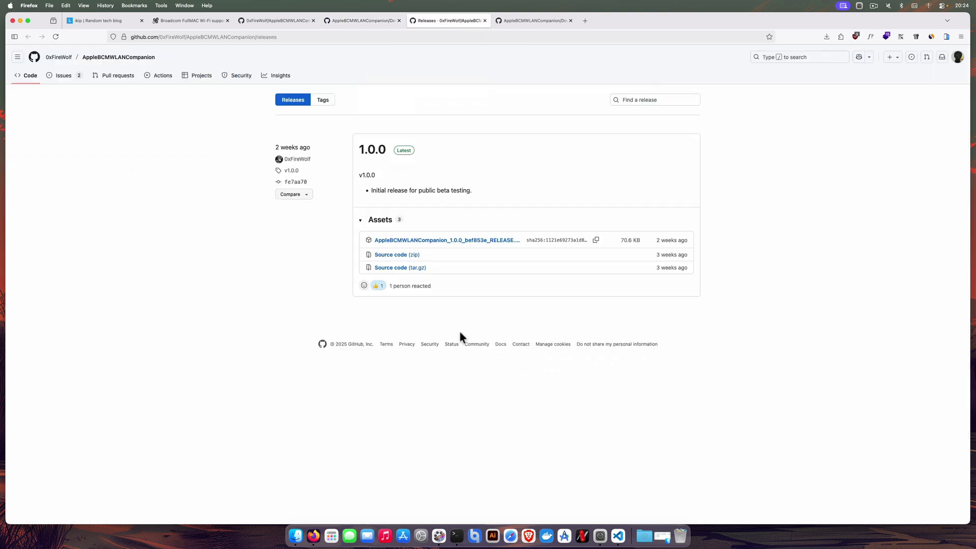
click(20, 20)
Copy AppleBCMWLANCompanion.kext from the desktop into EFI/OC/Kexts, then show OpenCore Configurator's Kernel kext list.
drag(540, 156, 465, 136)
drag(463, 209, 597, 166)
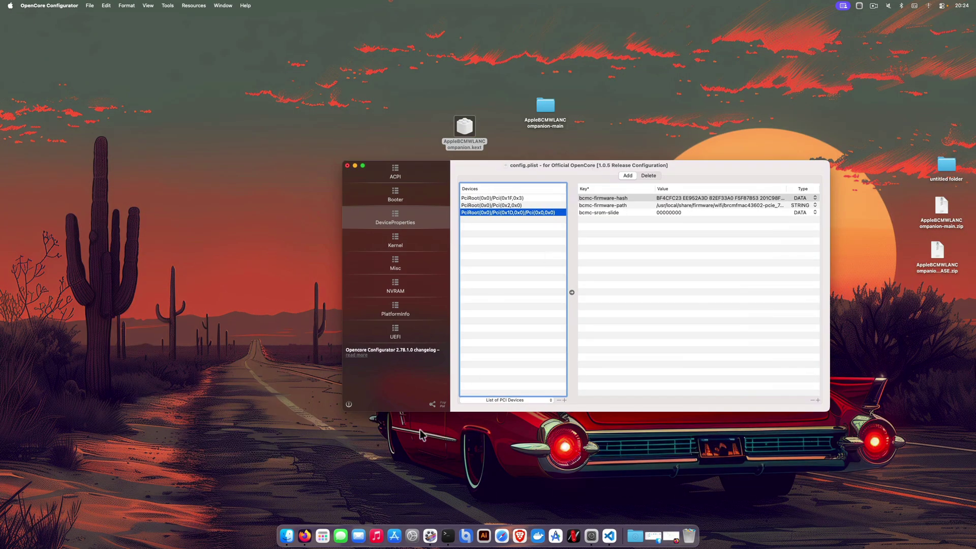
click(635, 535)
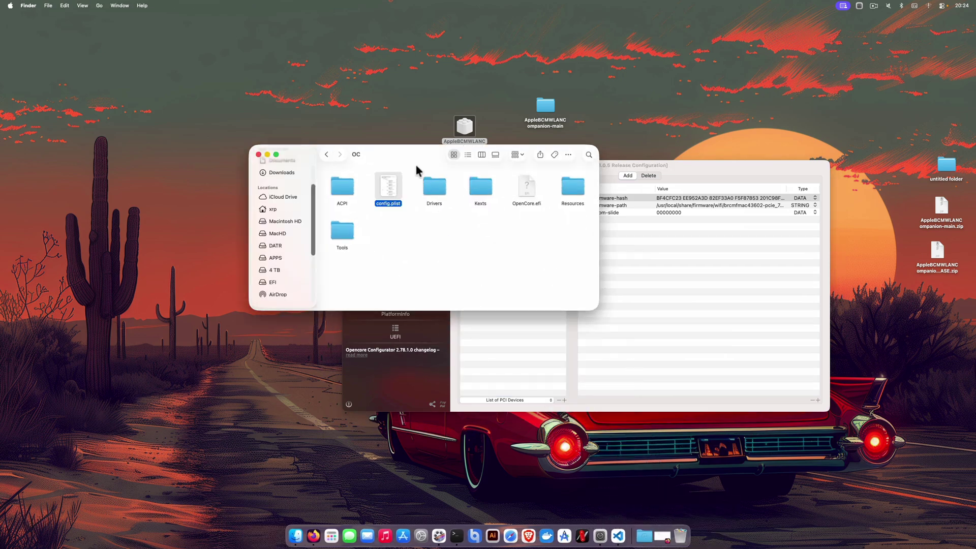
drag(416, 166, 257, 152)
double_click(322, 180)
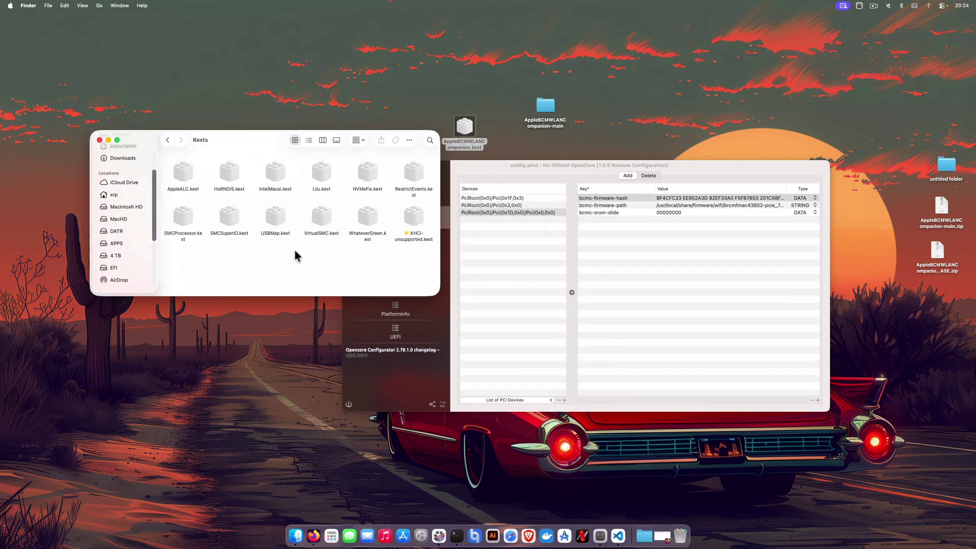
drag(450, 144, 237, 257)
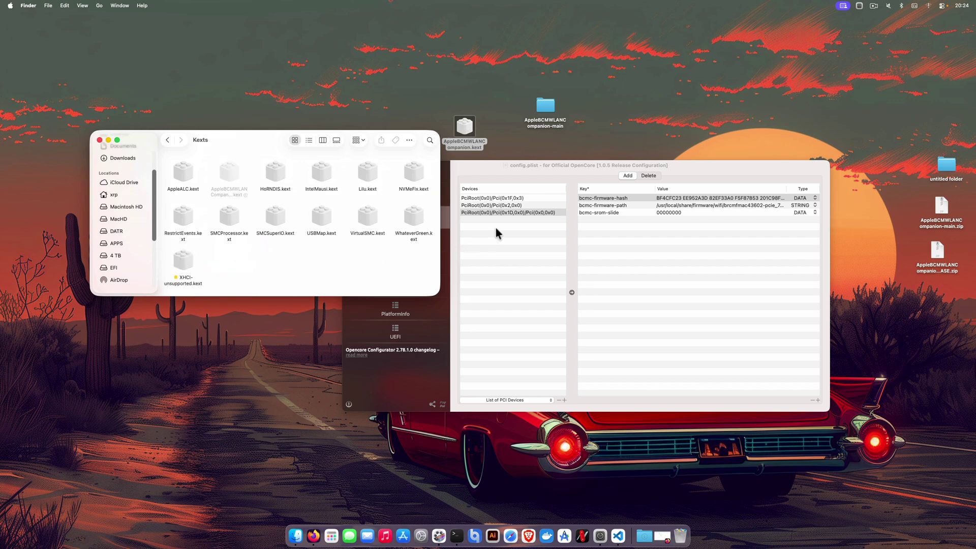
click(542, 166)
click(398, 240)
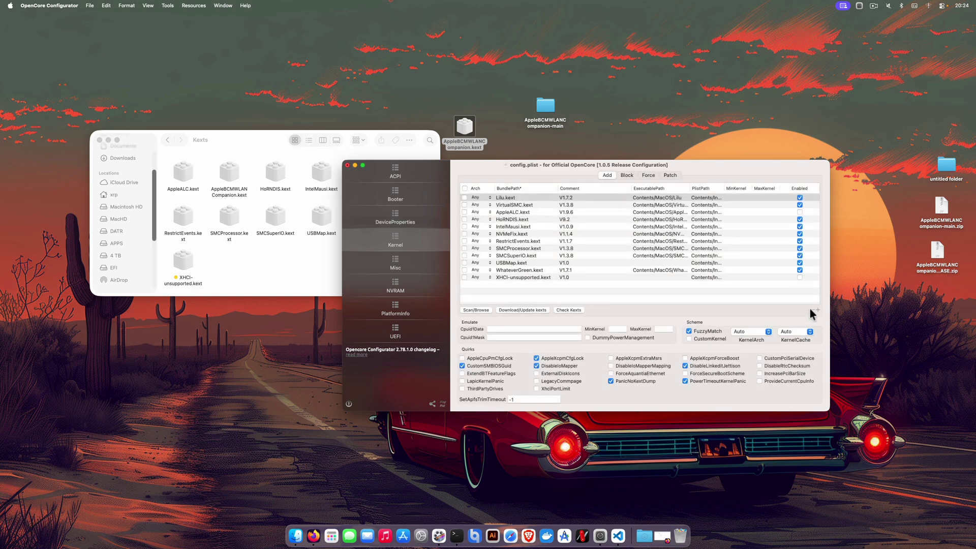
Remove all existing entries from the Kernel Add list.
click(812, 310)
click(812, 310)
click(812, 310)
click(812, 310)
click(812, 309)
click(812, 310)
click(812, 309)
click(812, 309)
click(812, 310)
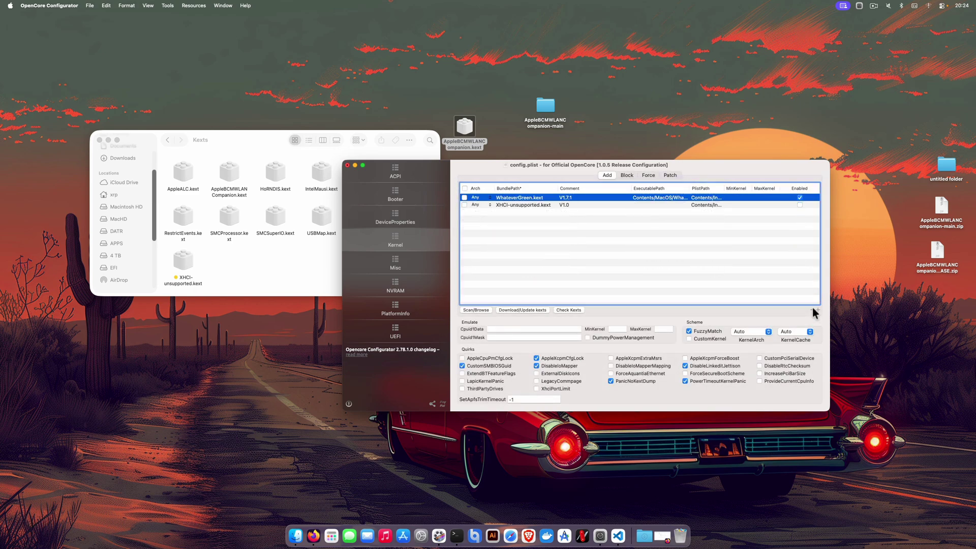
click(812, 310)
click(812, 310)
Drag all 13 kexts from the Kexts folder into the Kernel Add list.
click(200, 270)
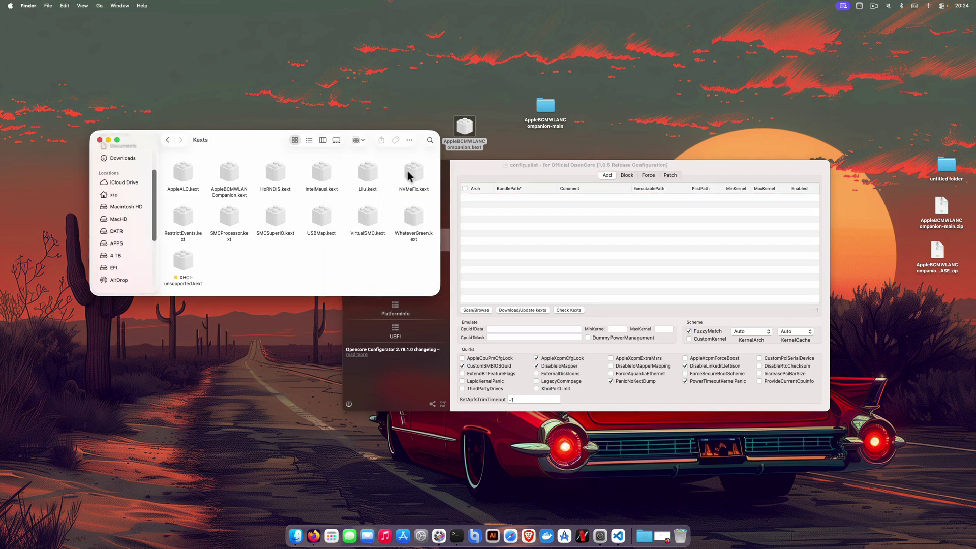
drag(429, 169, 184, 277)
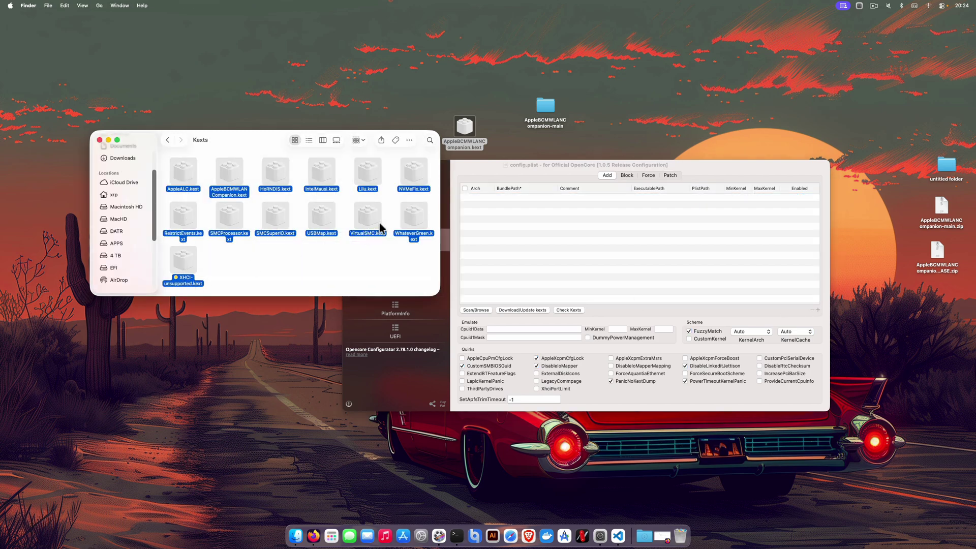
drag(408, 215, 572, 240)
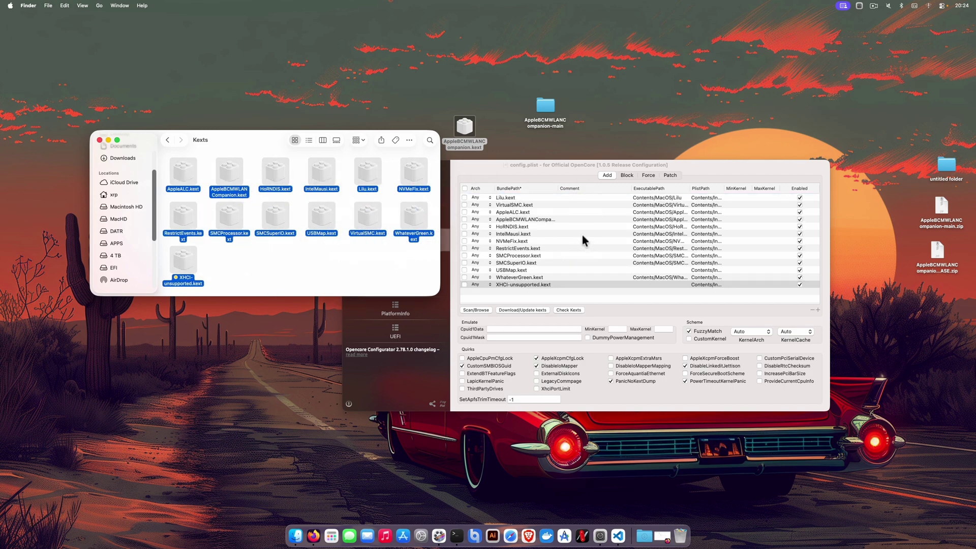
click(163, 139)
click(108, 140)
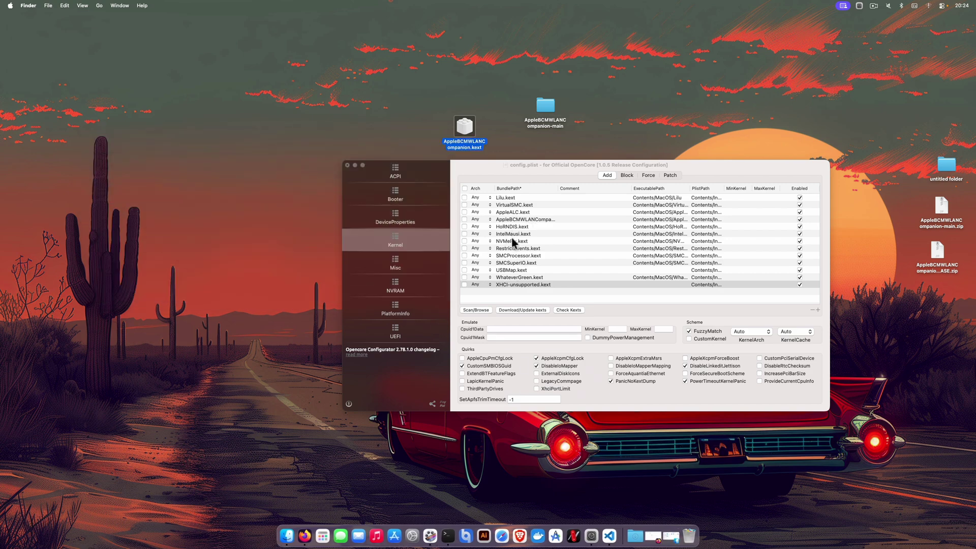
Copy the wlan.pcie.detectsabotage=0 boot argument from the GettingStarted.md guide.
click(653, 535)
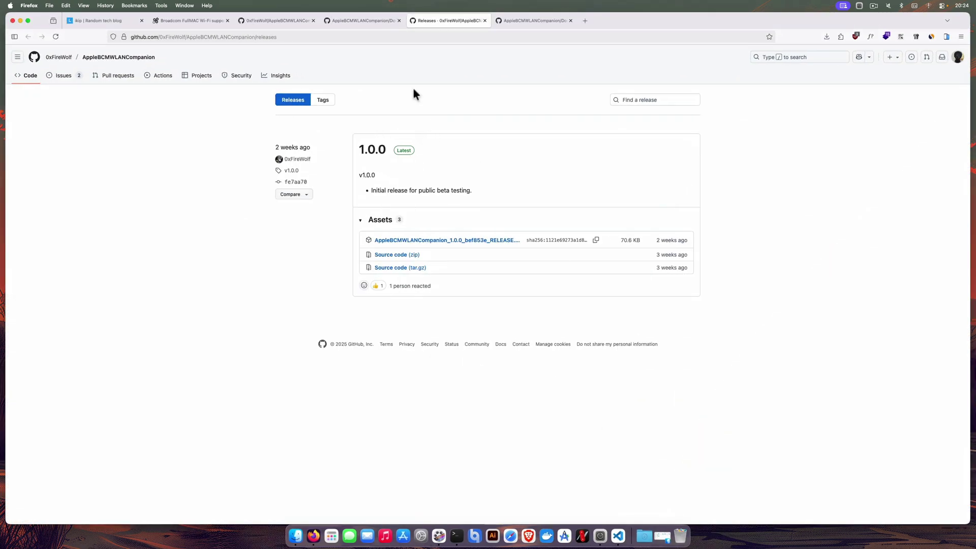
click(365, 21)
scroll(432, 397, down, 2)
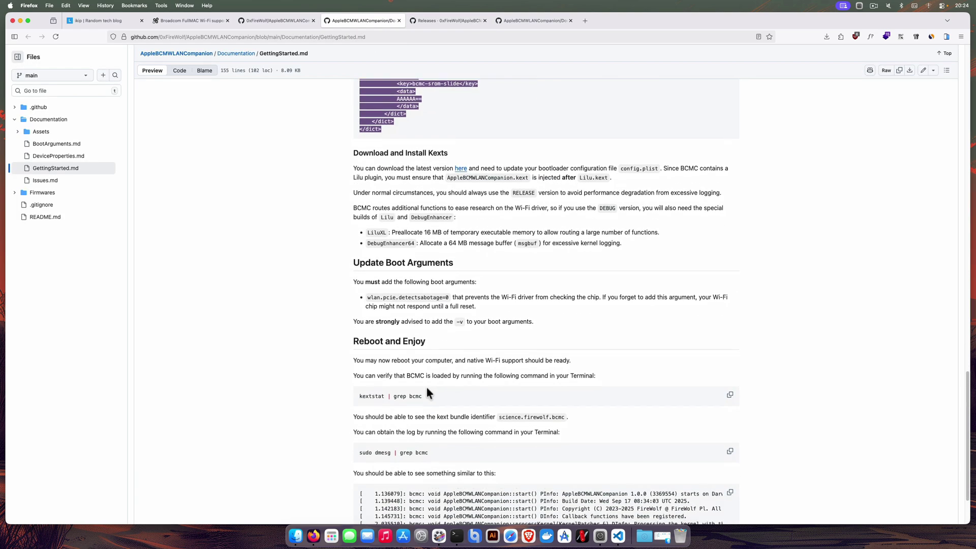
scroll(427, 392, down, 1)
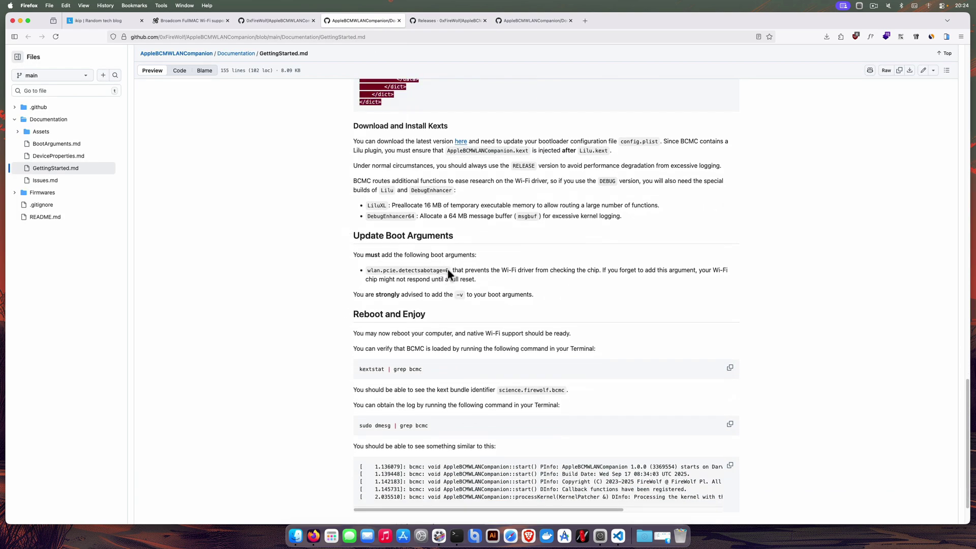
drag(448, 273, 366, 271)
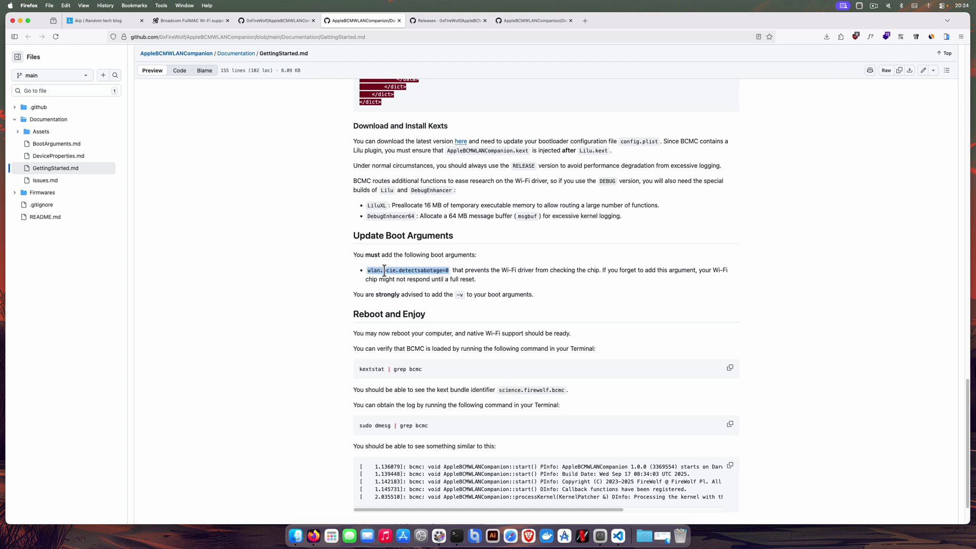
right_click(384, 271)
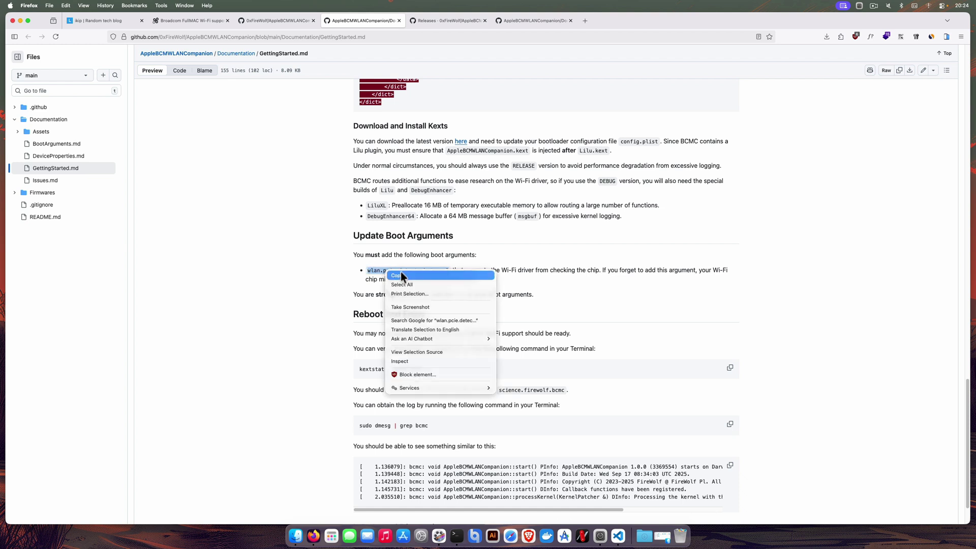
click(401, 273)
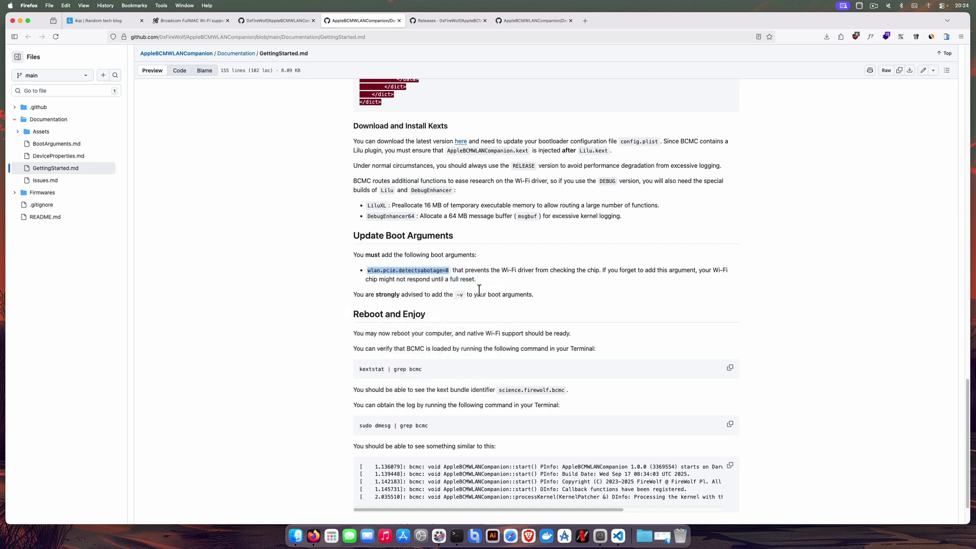
Highlight the guide's note on loading AppleBCMWLANCompanion.kext after the Lilu plugin.
scroll(487, 289, up, 1)
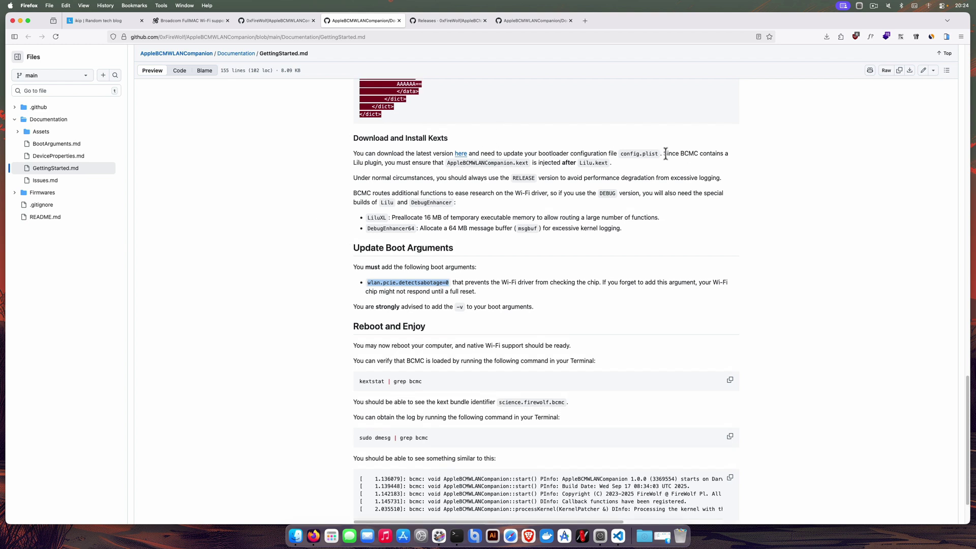
drag(665, 152, 698, 153)
click(646, 171)
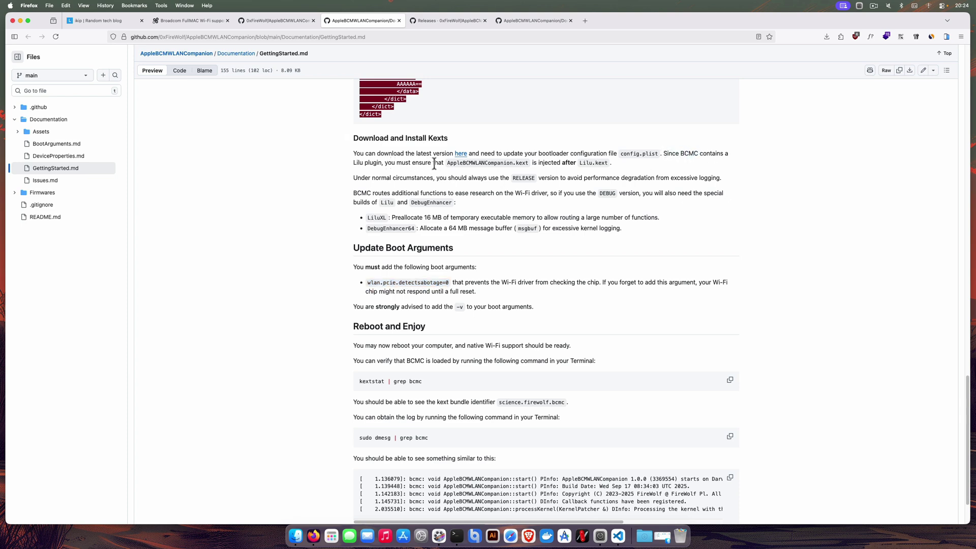
drag(447, 163, 530, 168)
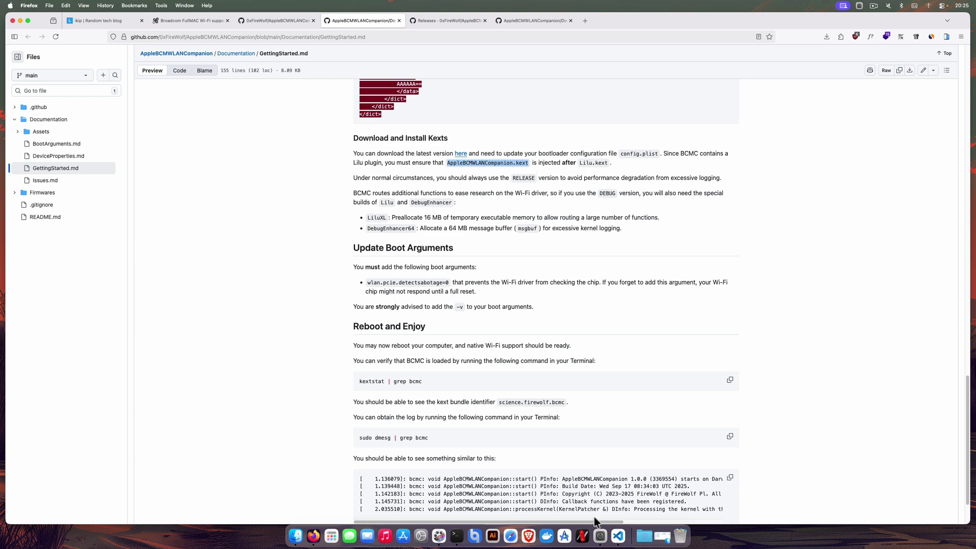
Move AppleBCMWLANCompanion.kext in Kernel Add so it loads directly after Lilu.kext.
click(600, 536)
click(533, 219)
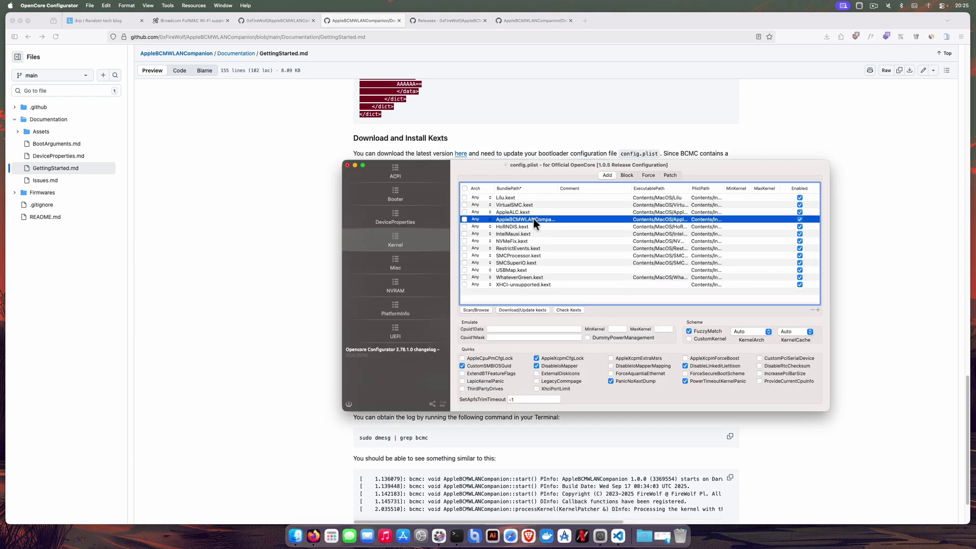
drag(533, 219, 534, 203)
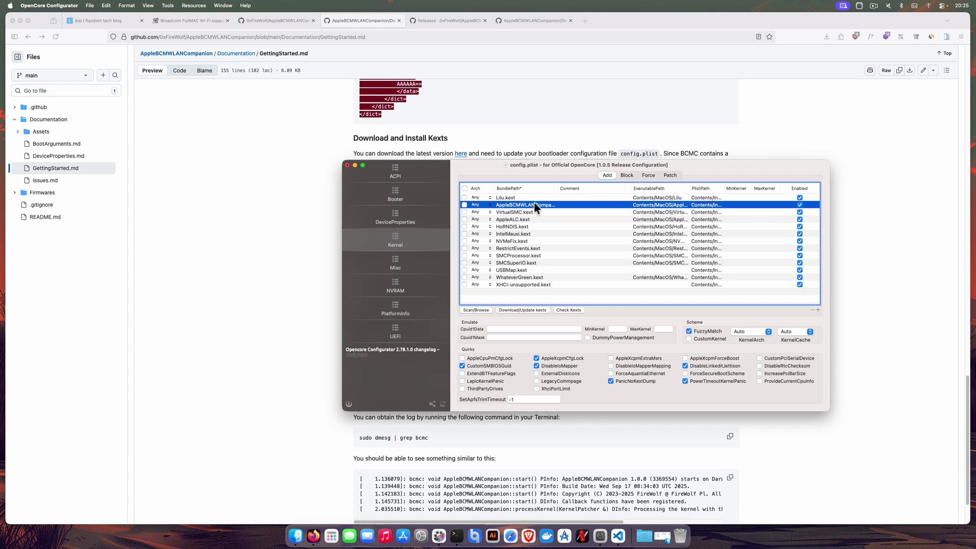
Append wlan.pcie.detectsabotage=0 to the NVRAM boot-args value.
click(399, 290)
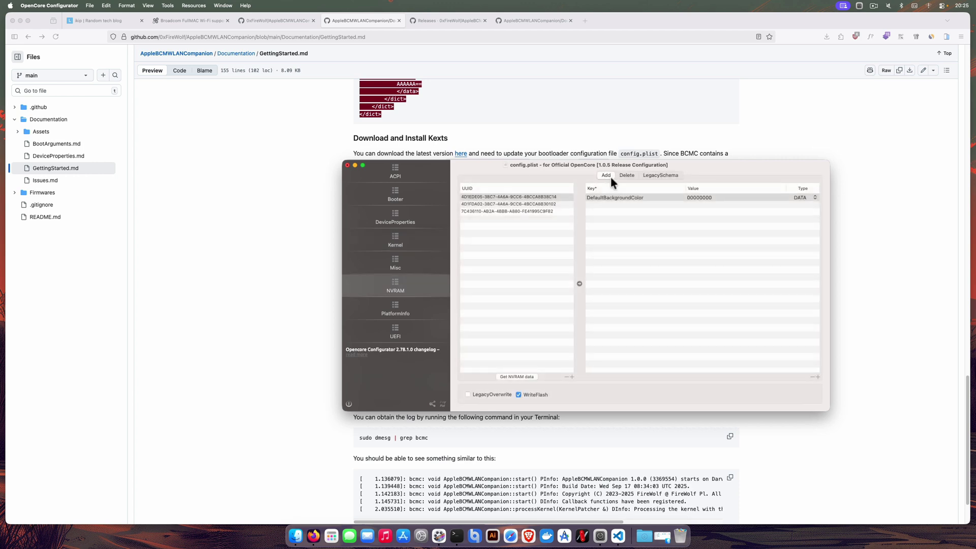
click(532, 212)
click(695, 220)
click(695, 220)
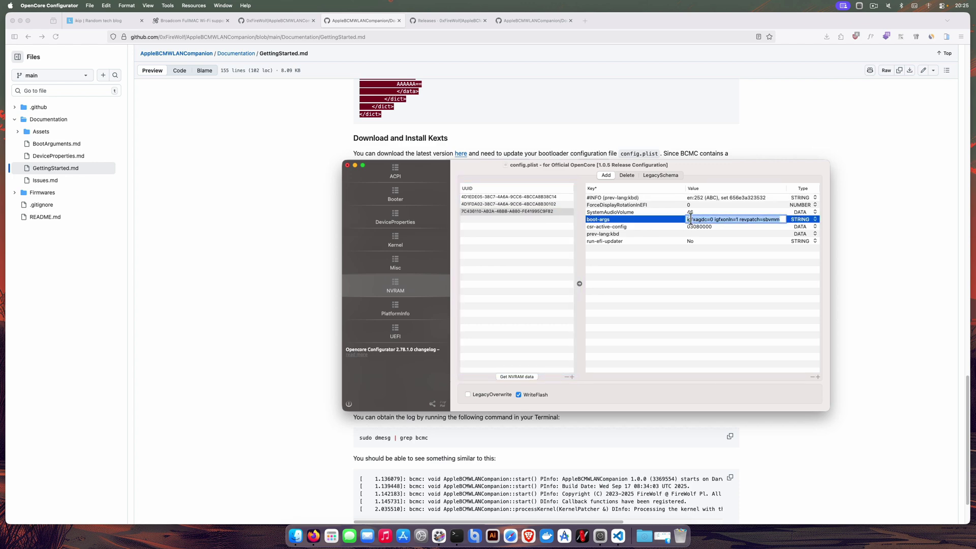
click(782, 223)
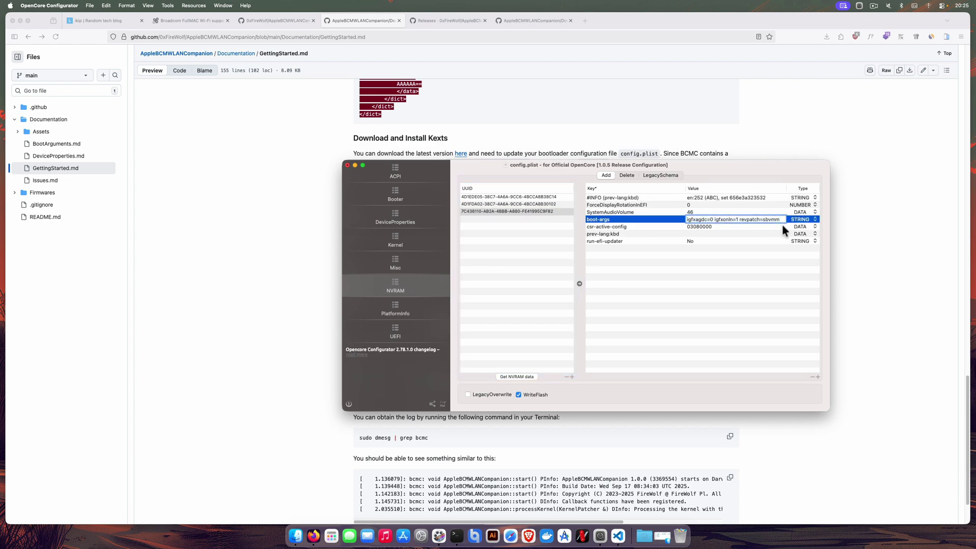
key(super+v)
click(722, 220)
click(668, 221)
Review the guide in Firefox, then switch to the ikip blog tab.
click(840, 125)
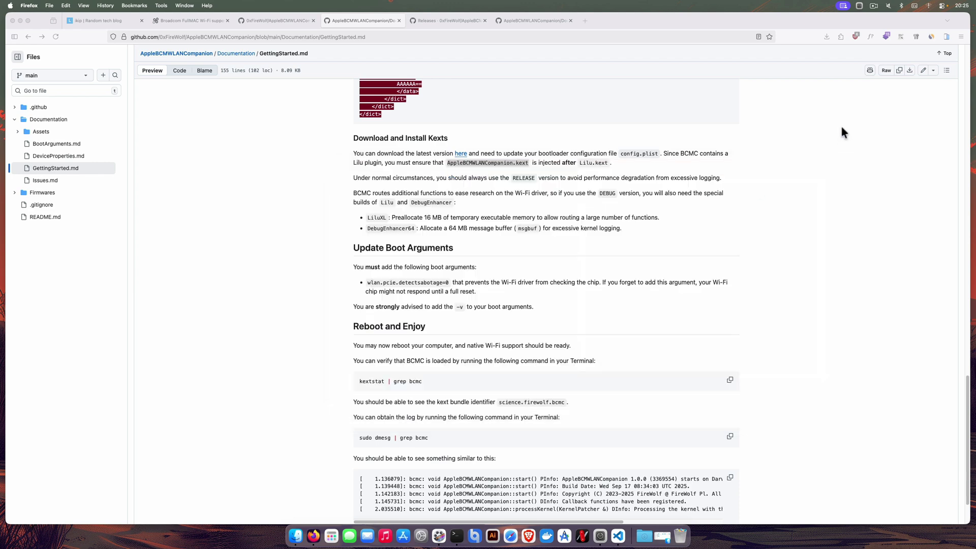
scroll(407, 324, down, 2)
drag(367, 233, 446, 235)
click(280, 18)
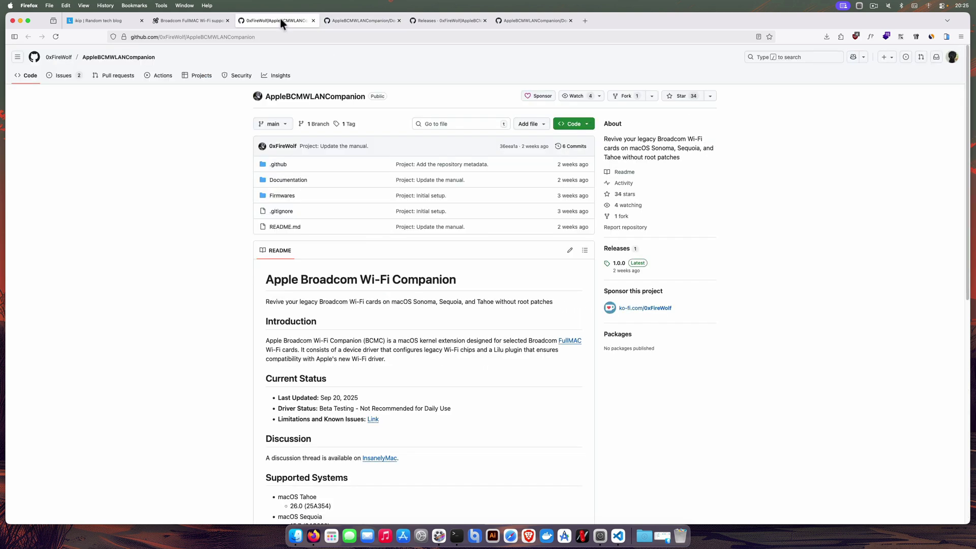
click(180, 20)
click(89, 19)
Save config.plist with File > Save, dismiss the no-issues validator note, and quit the editor.
click(20, 20)
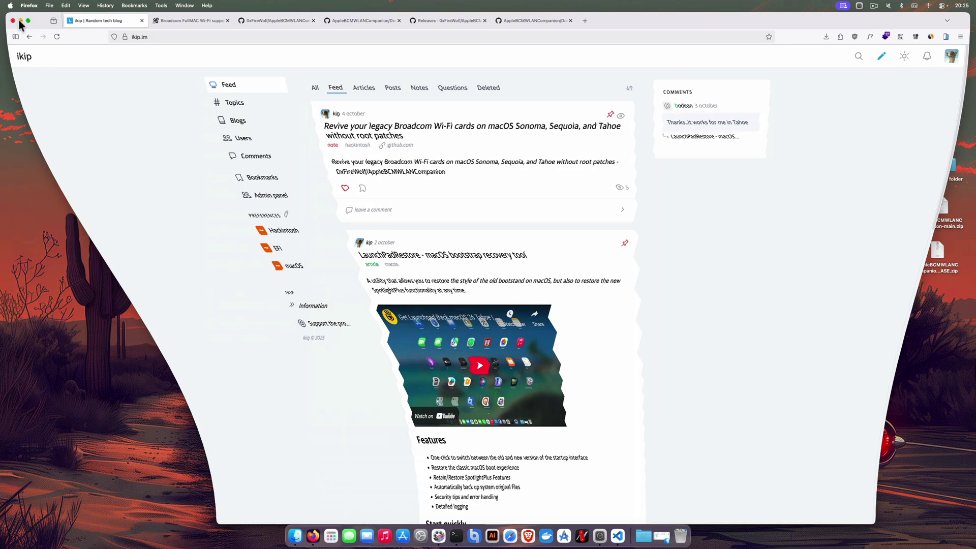
drag(515, 172, 371, 132)
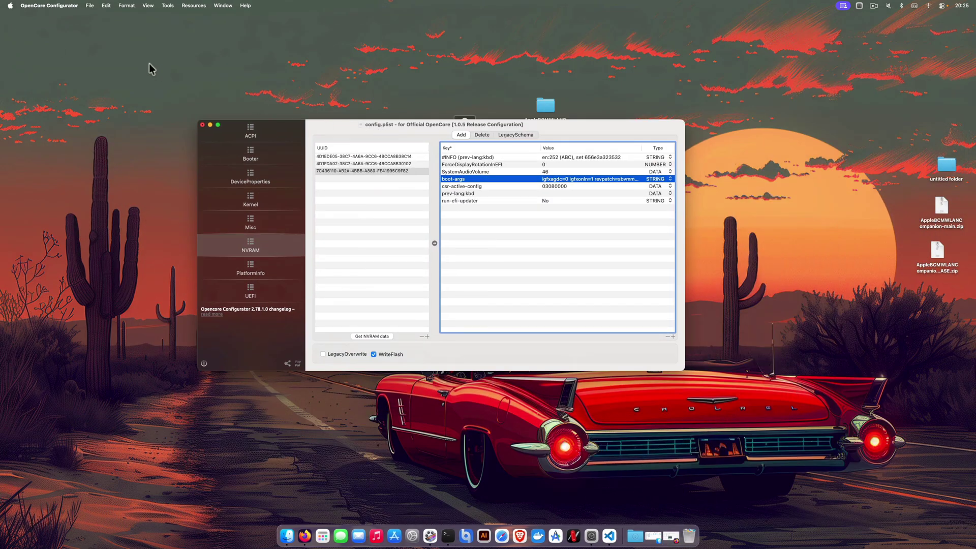
click(89, 6)
click(99, 59)
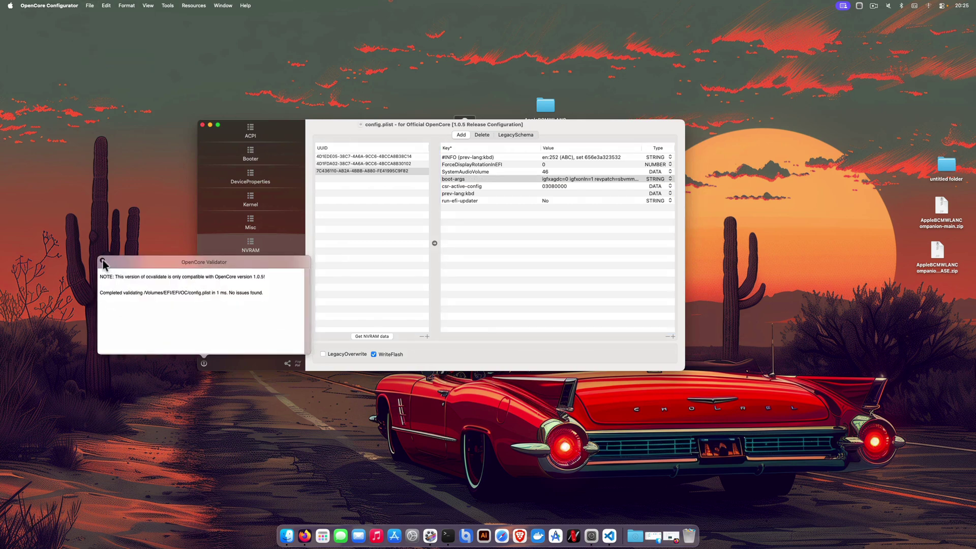
click(102, 261)
click(202, 125)
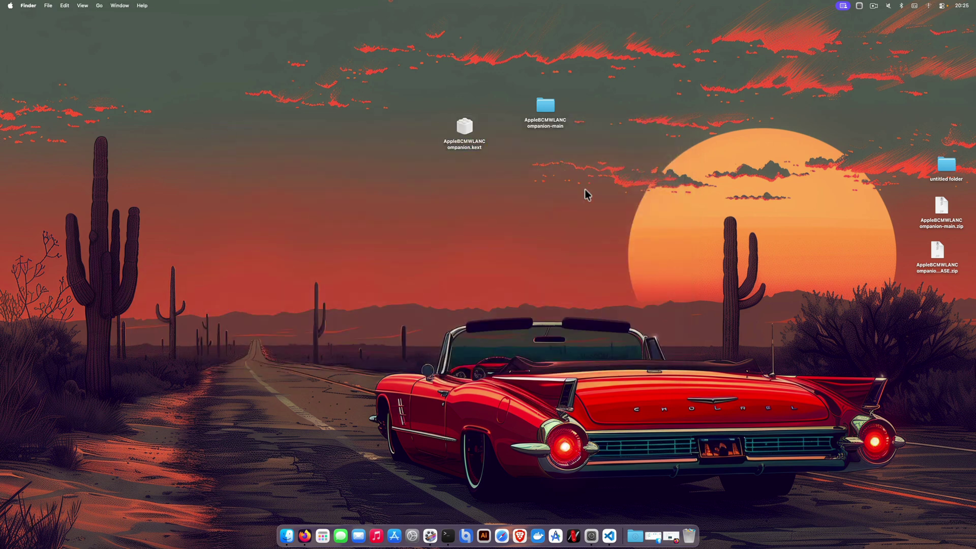
click(929, 6)
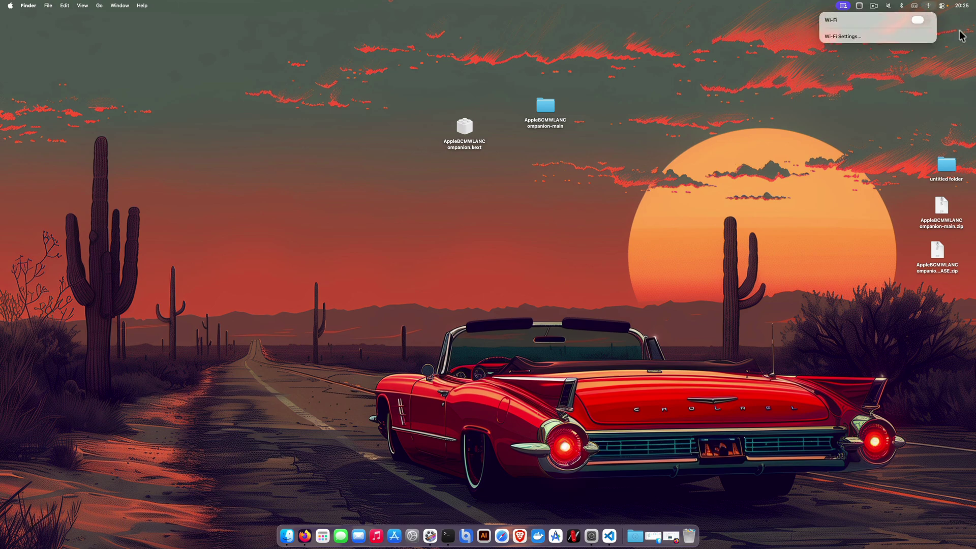
click(929, 7)
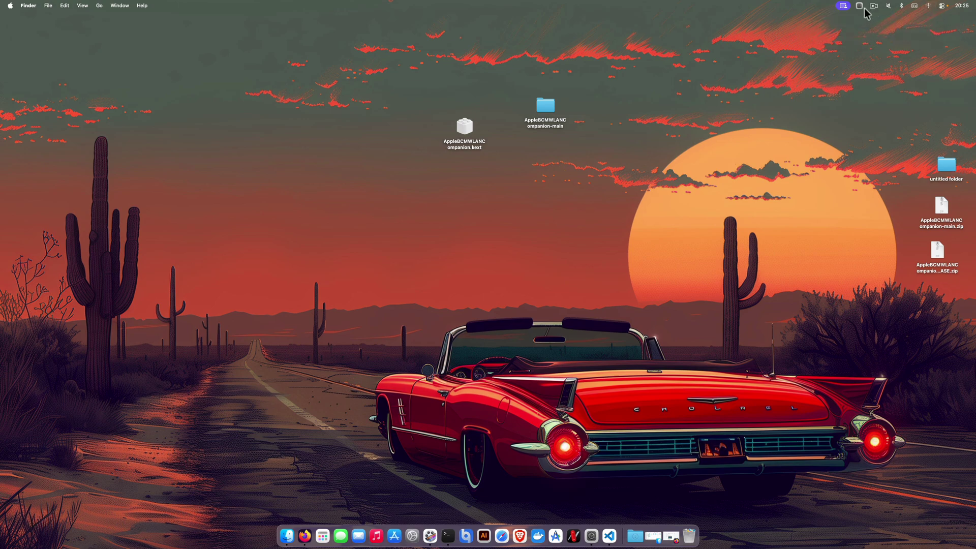
click(874, 6)
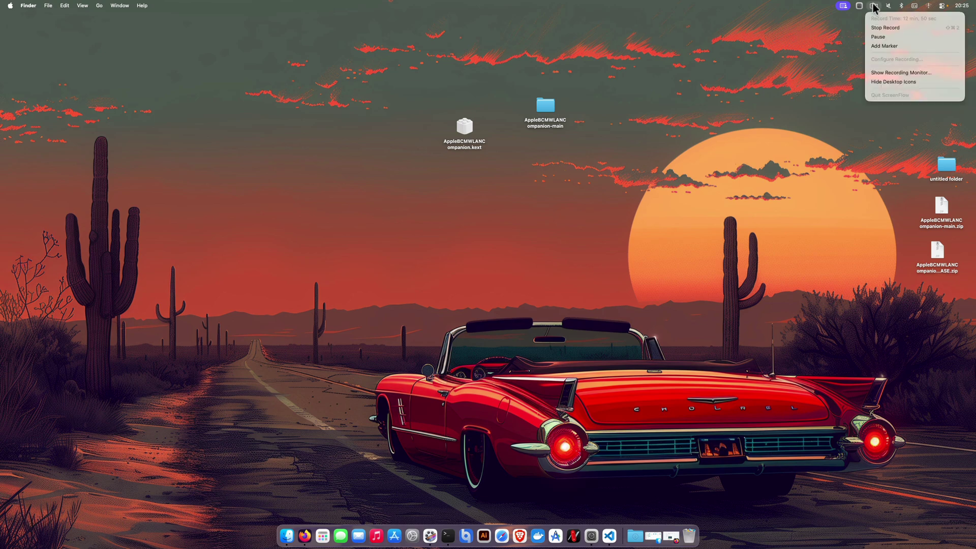
click(888, 28)
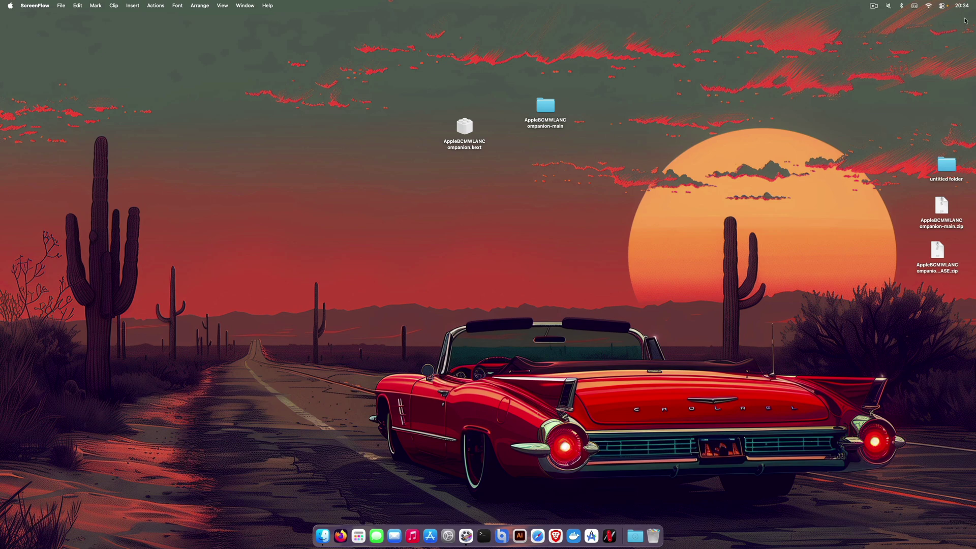
Open Wi-Fi settings and expand the list of other nearby networks.
click(928, 7)
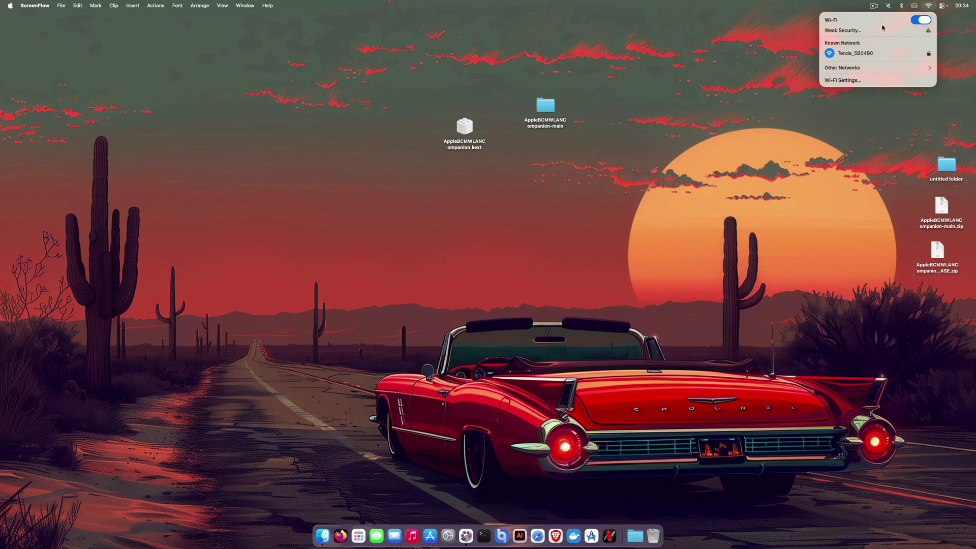
click(957, 34)
click(928, 6)
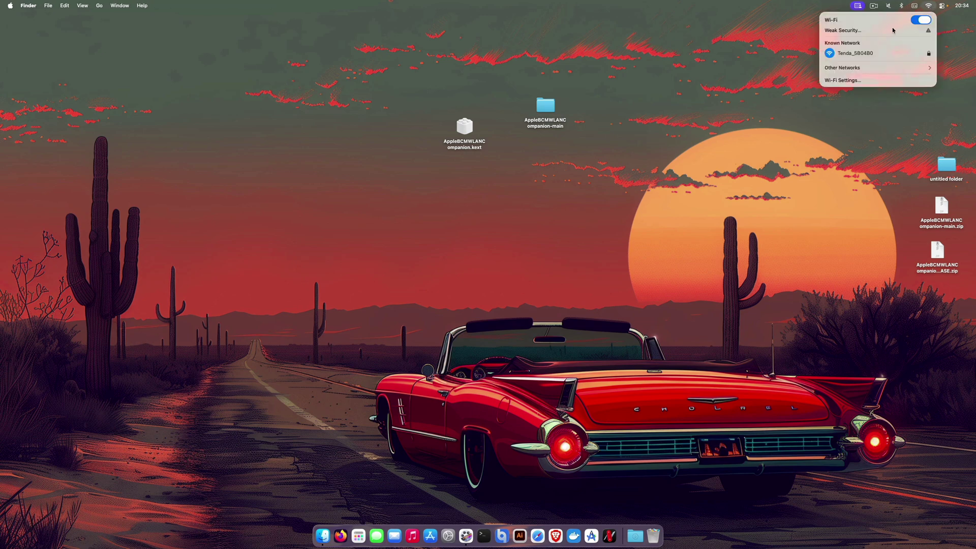
click(867, 81)
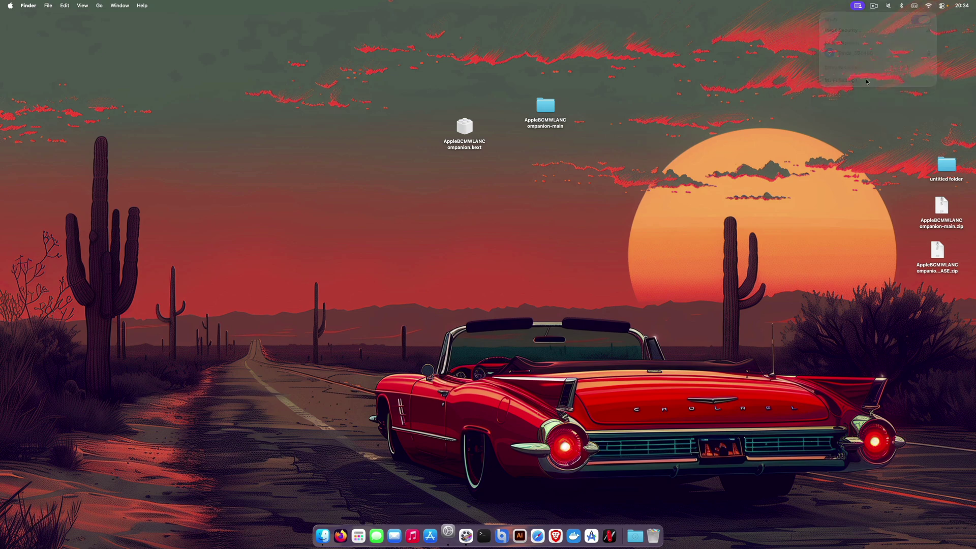
click(929, 6)
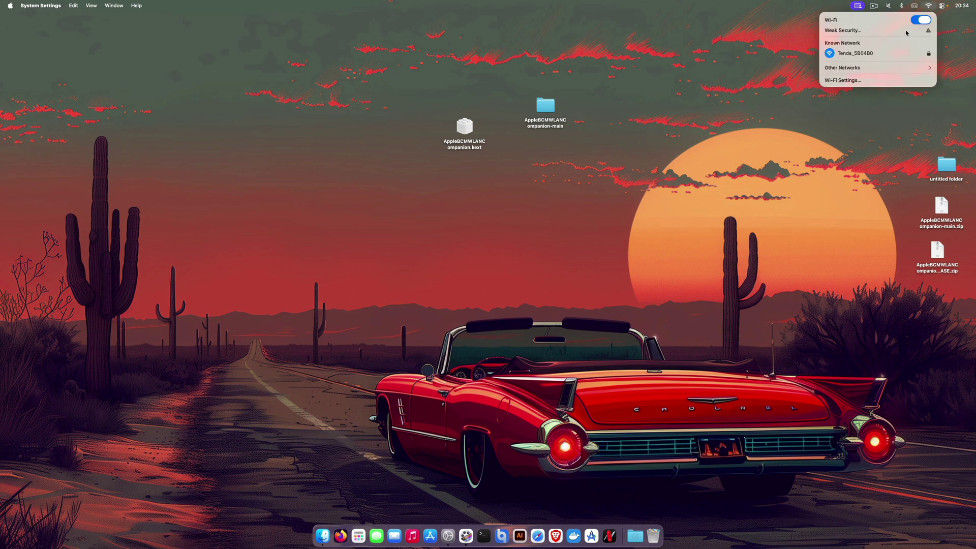
click(920, 67)
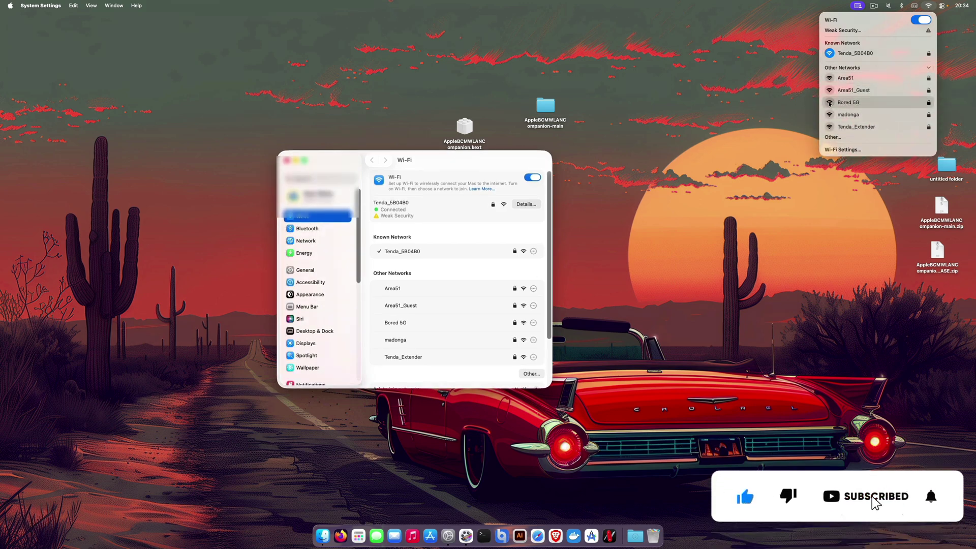
Join the Area51 network by entering its WPA2 password.
click(857, 79)
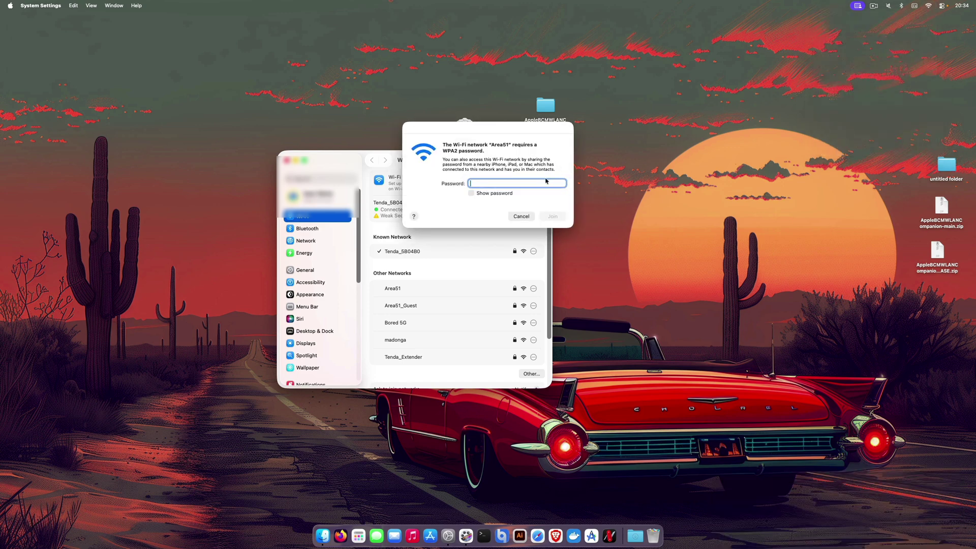
key(Caps_Lock)
key(Caps_Lock)
key(BackSpace)
key(BackSpace)
key(BackSpace)
key(BackSpace)
key(BackSpace)
key(BackSpace)
key(Return)
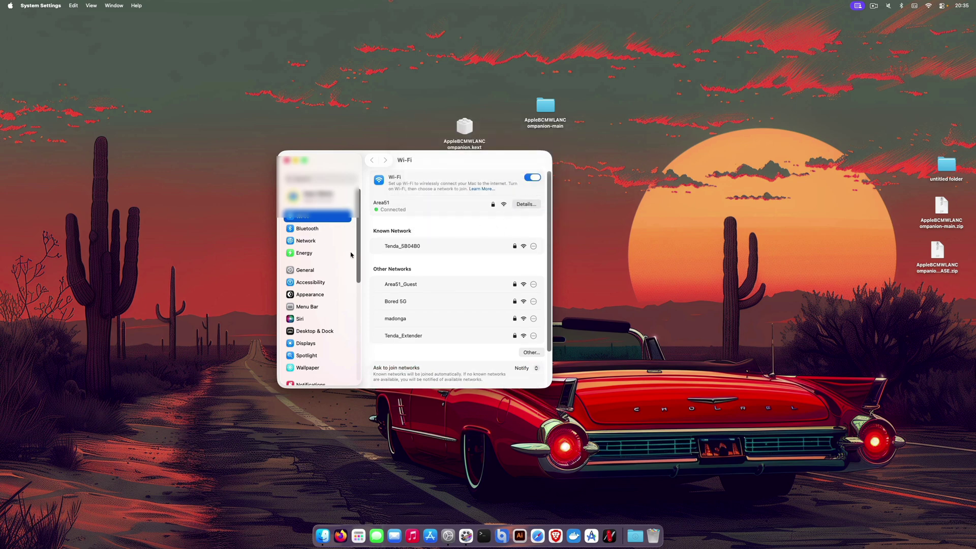
scroll(331, 259, down, 3)
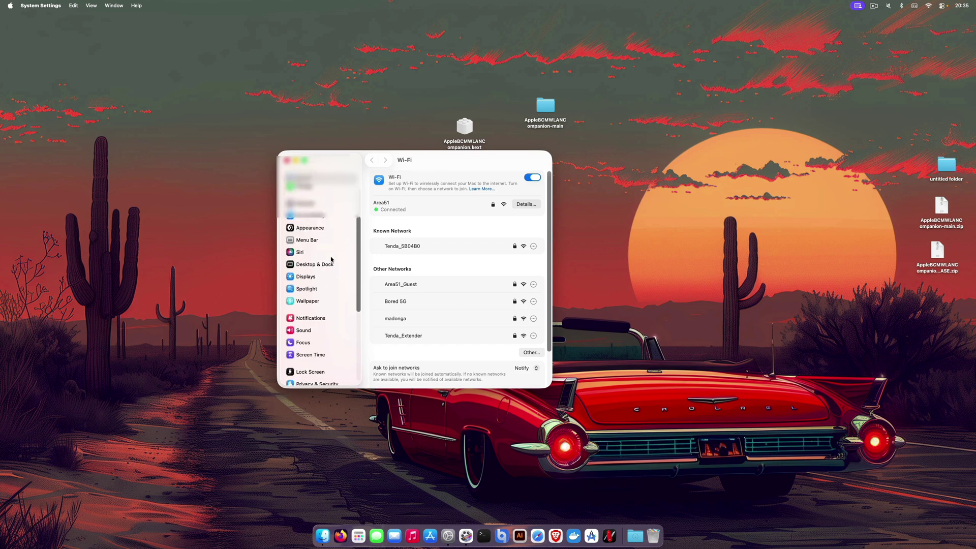
scroll(324, 223, up, 2)
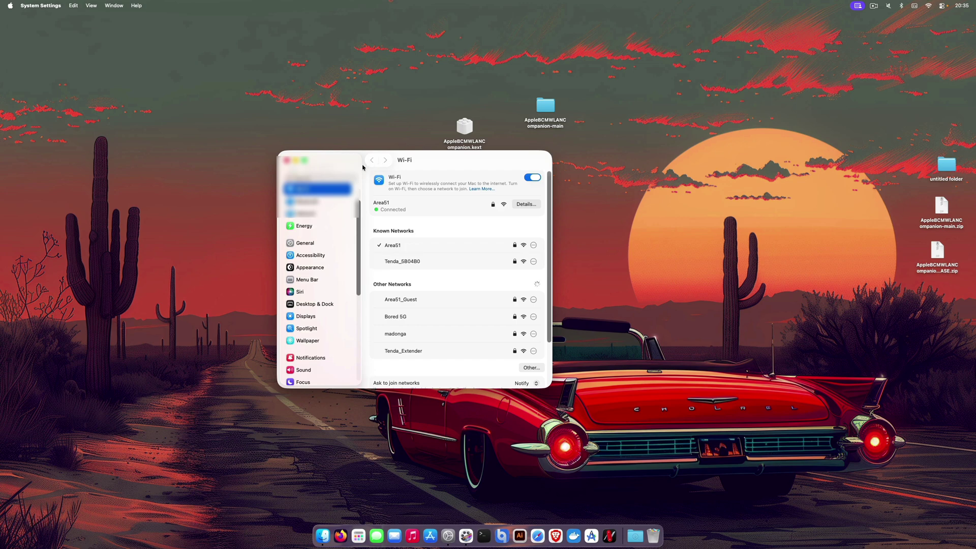
Set the Ethernet service to Inactive in the Network pane so Wi-Fi carries the connection.
click(313, 213)
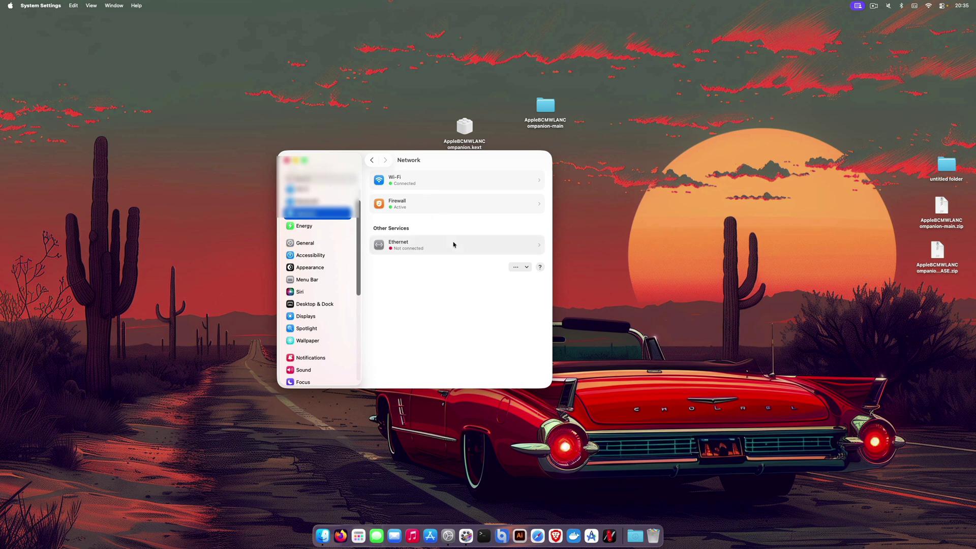
click(453, 244)
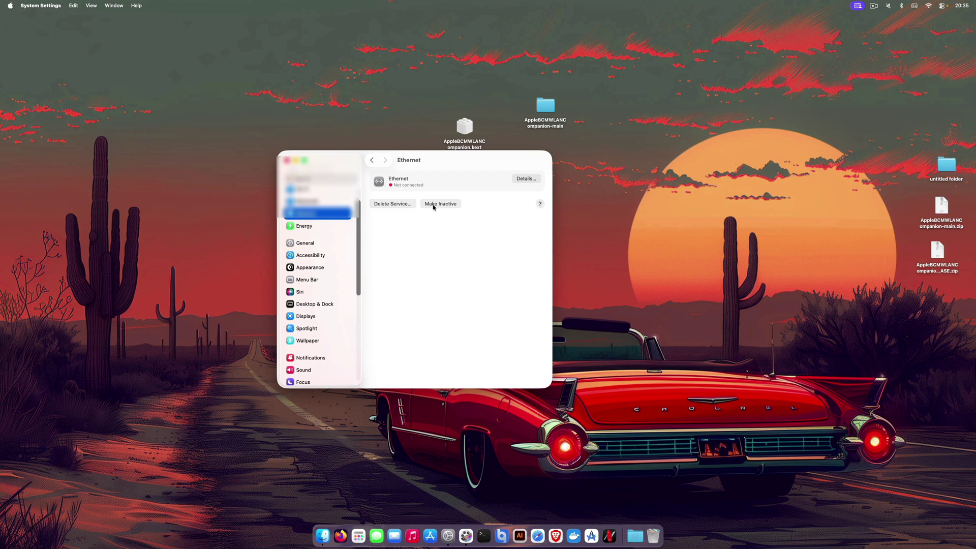
click(434, 206)
click(372, 161)
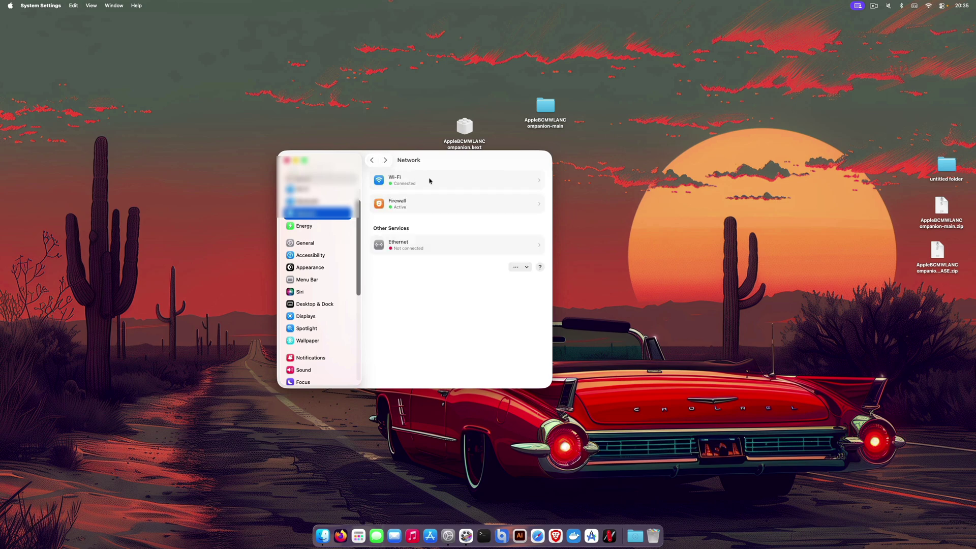
drag(465, 162, 710, 165)
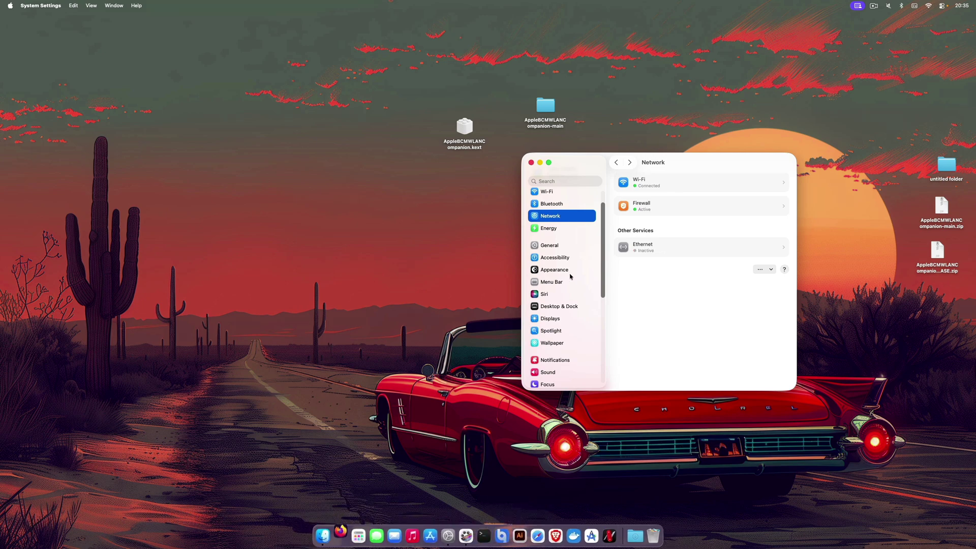
Load youtube.com in Firefox over Wi-Fi to confirm internet access, then open a blank tab.
click(530, 162)
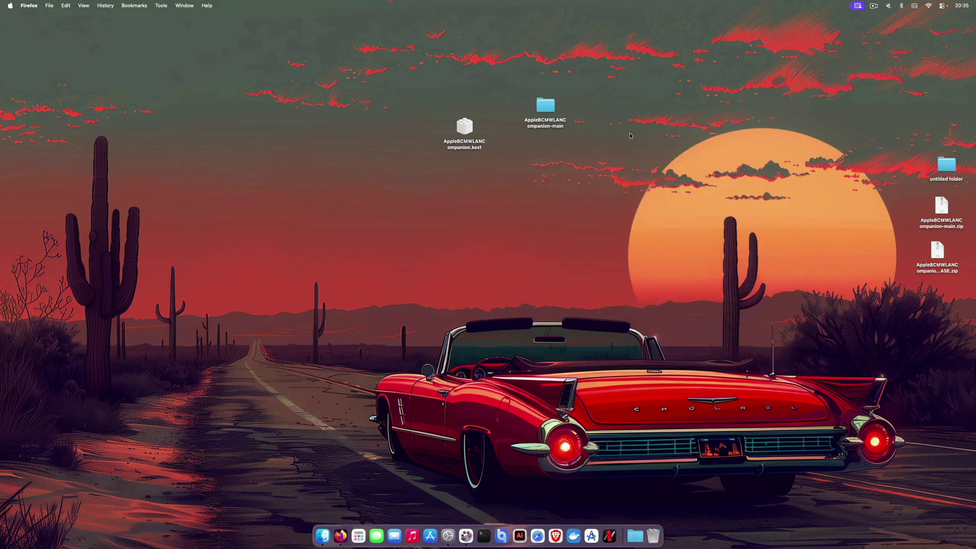
drag(618, 88, 454, 189)
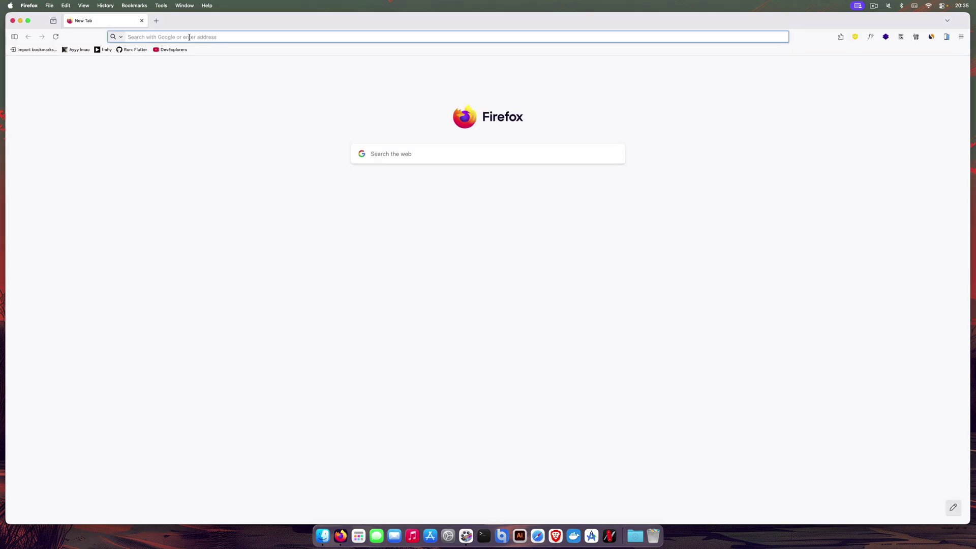
text(you)
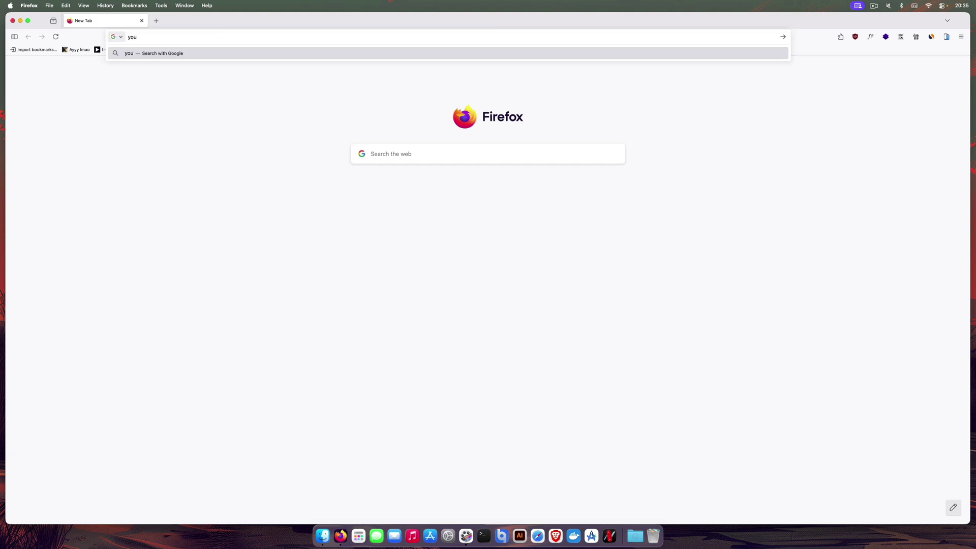
text(tube.co)
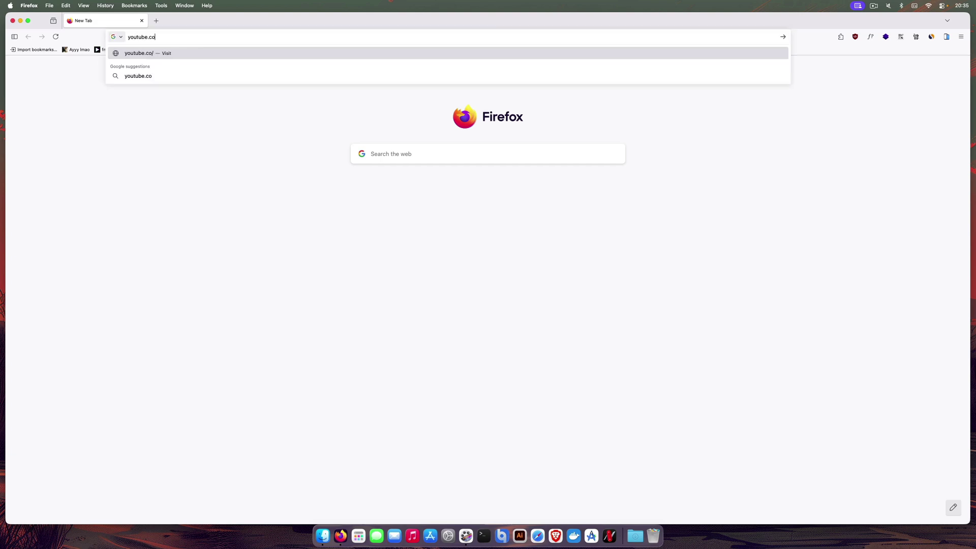
text(m)
key(Return)
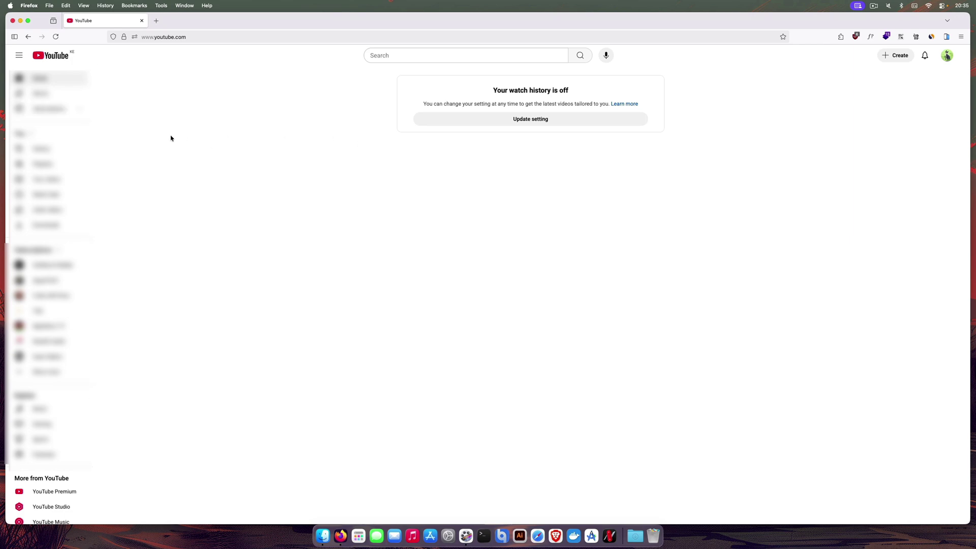
scroll(50, 295, down, 5)
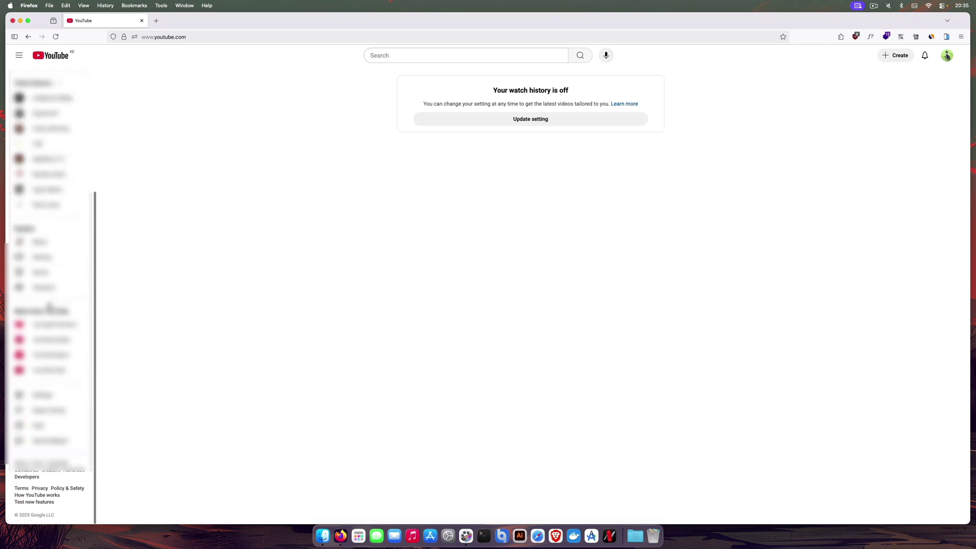
scroll(50, 304, up, 2)
click(452, 55)
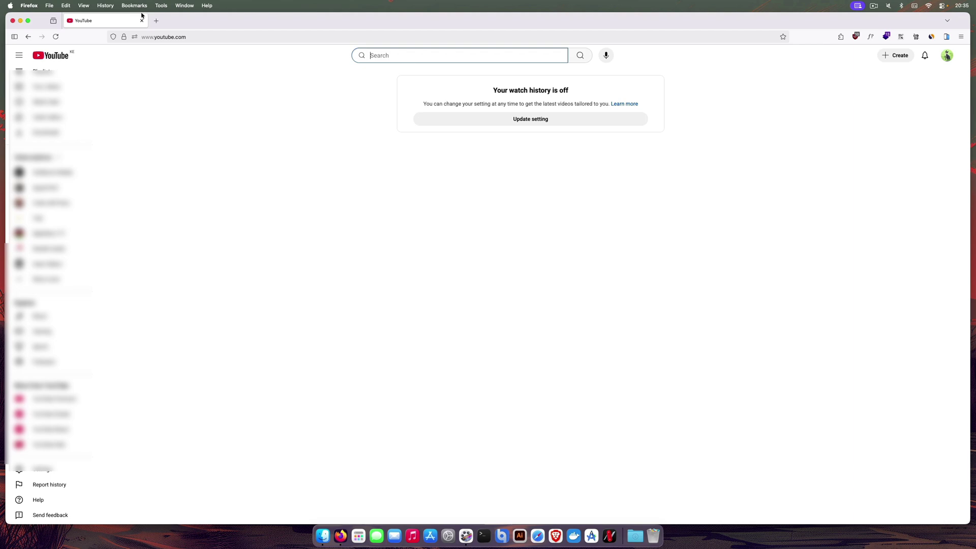
click(156, 20)
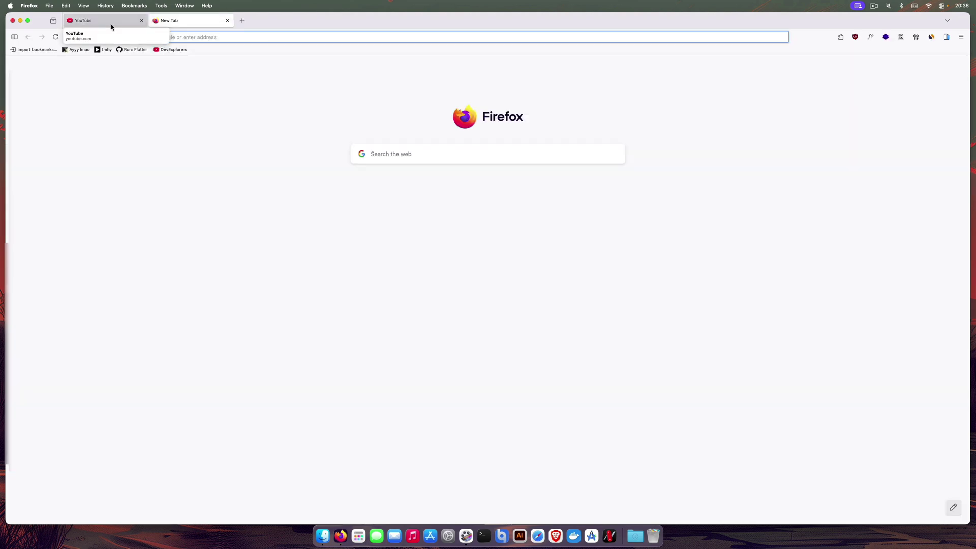
Close Firefox and move the AppleBCMWLANCompanion kext and folder to the desktop's right side.
click(12, 21)
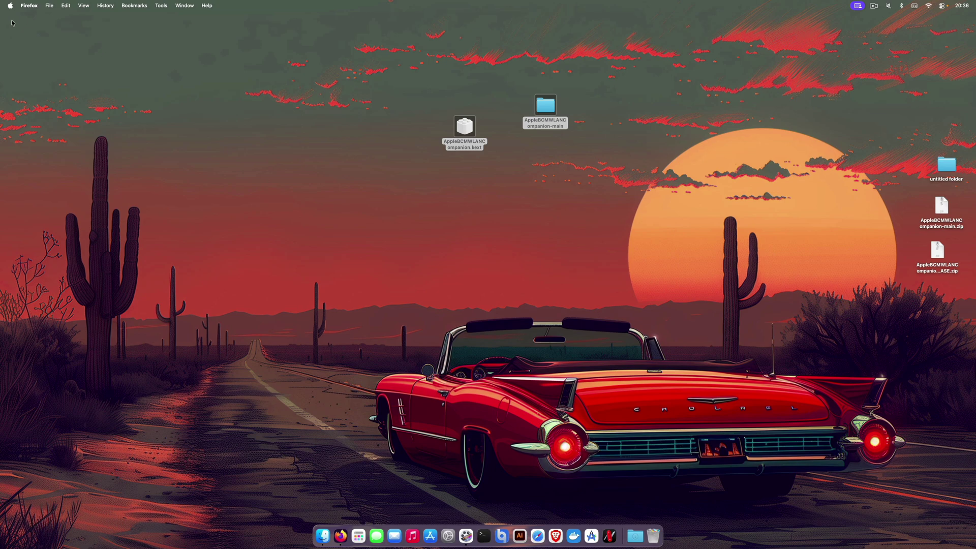
click(589, 109)
drag(576, 148, 788, 150)
Check the Wi-Fi network list and view the About This Mac hardware details.
click(926, 5)
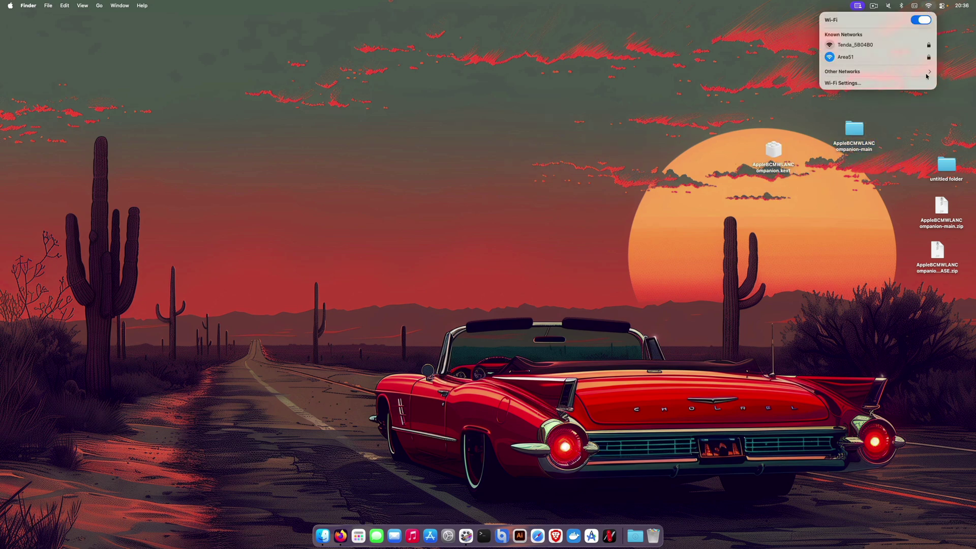
click(921, 120)
click(10, 5)
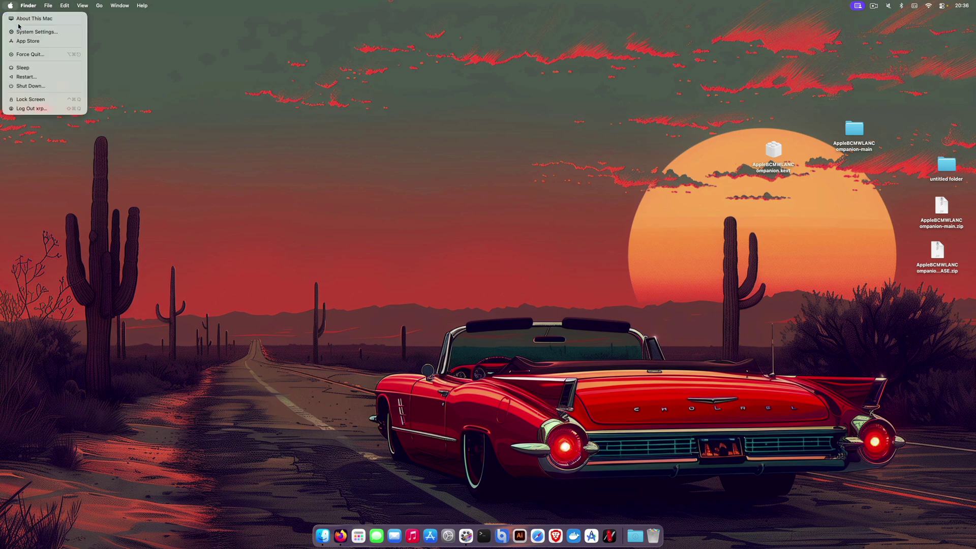
click(20, 19)
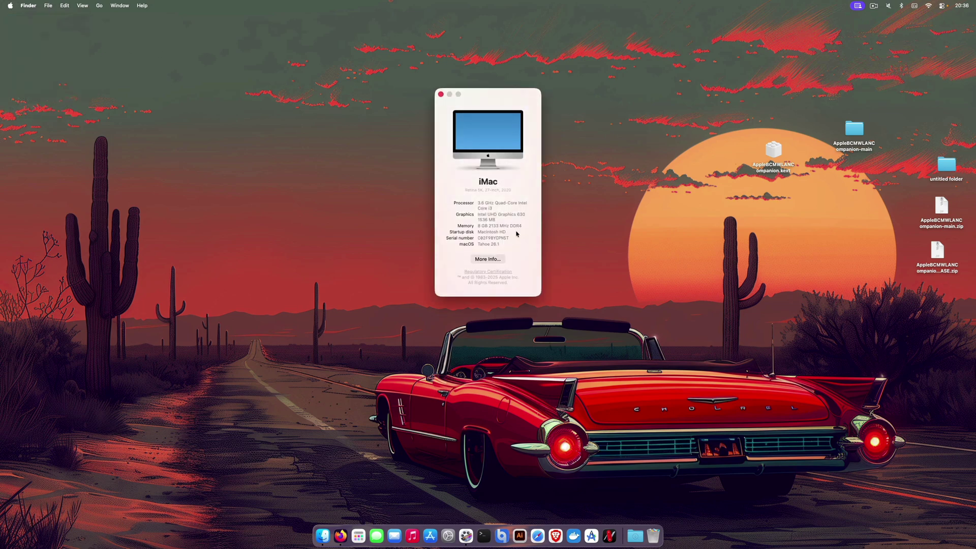
click(441, 95)
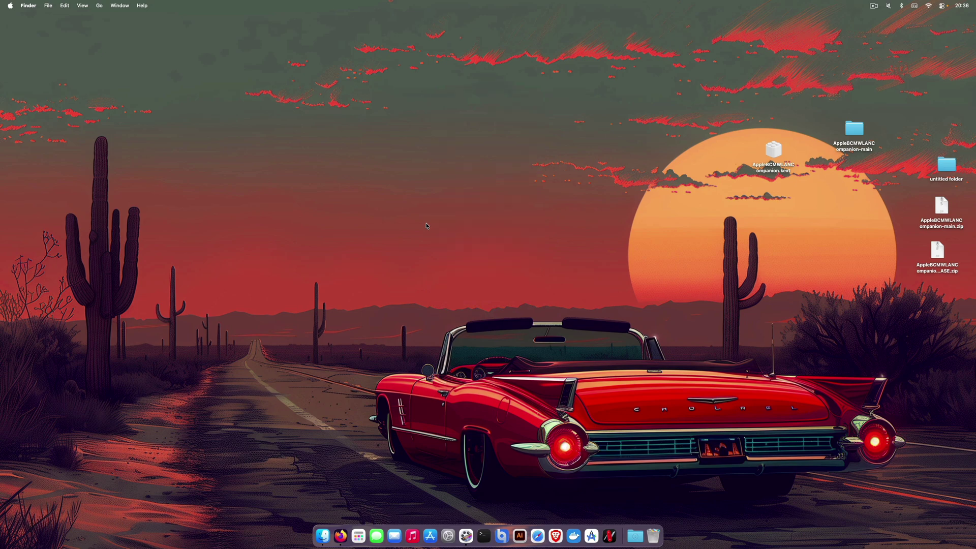
Load the ikip.im community site in Firefox and browse its front page.
click(334, 532)
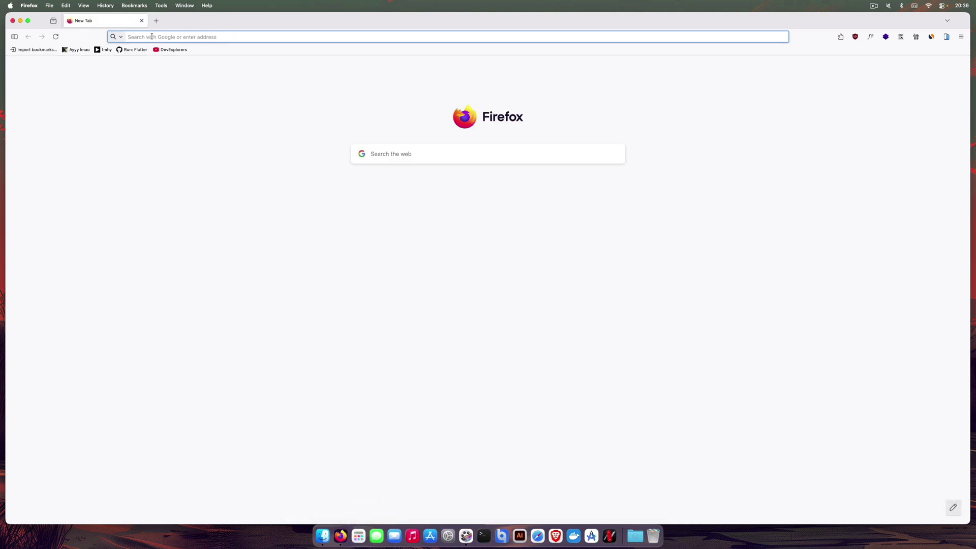
text(ikip.im)
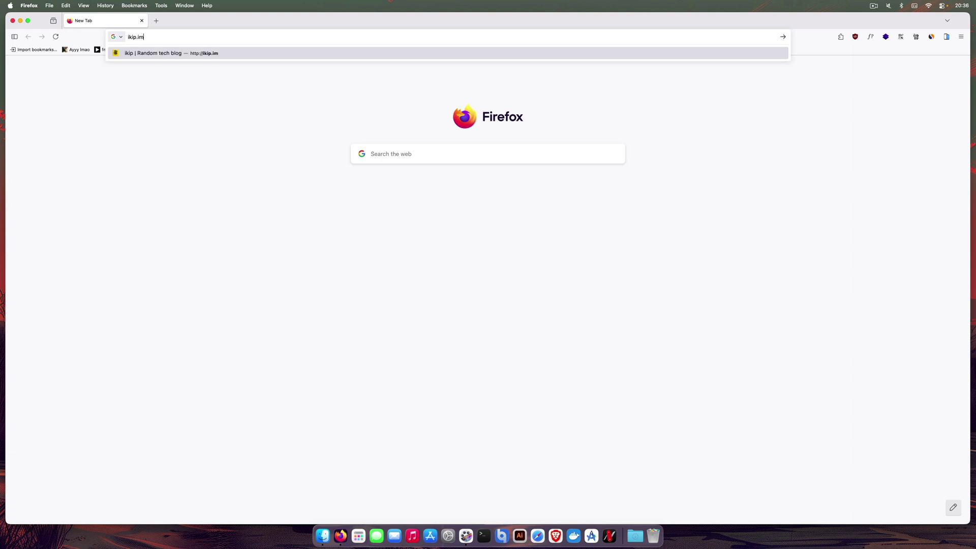
key(Return)
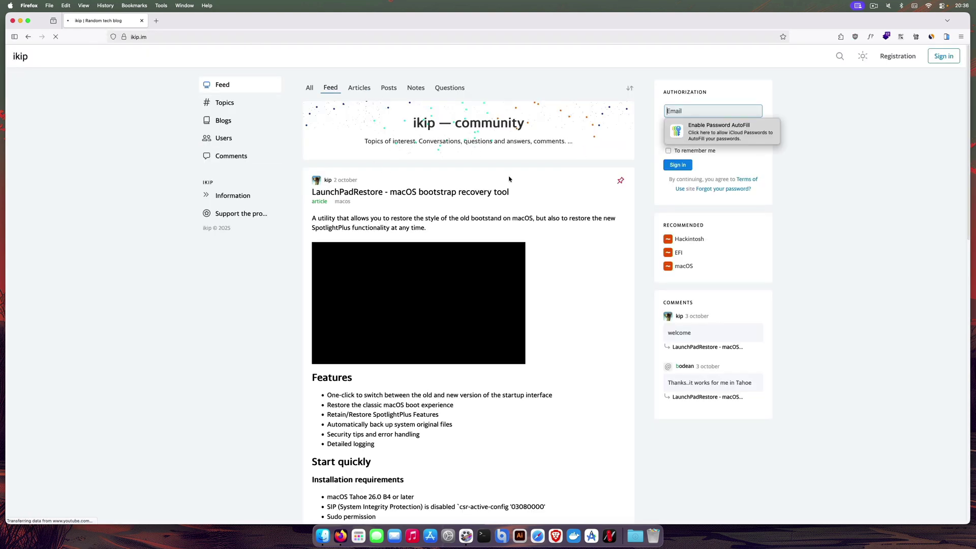
scroll(325, 169, down, 3)
scroll(336, 169, down, 12)
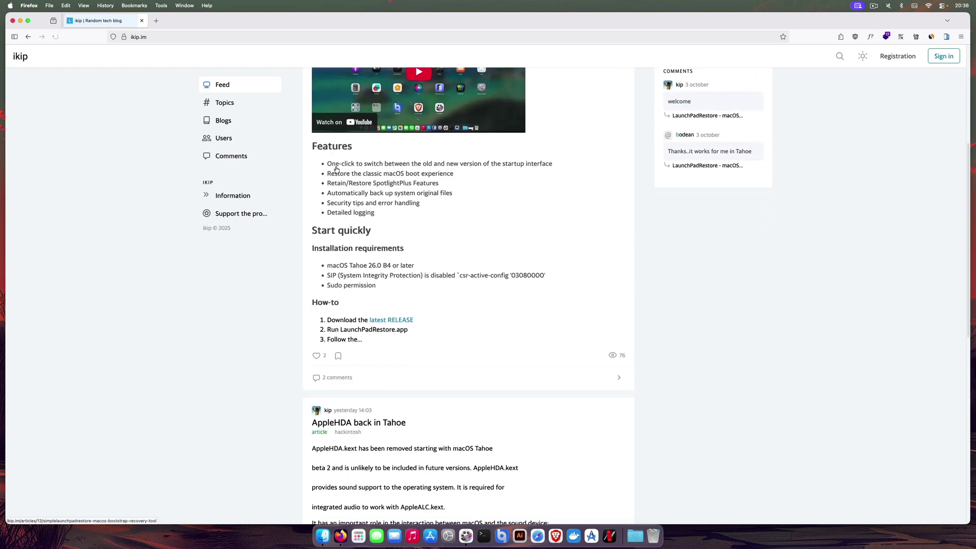
scroll(336, 170, up, 3)
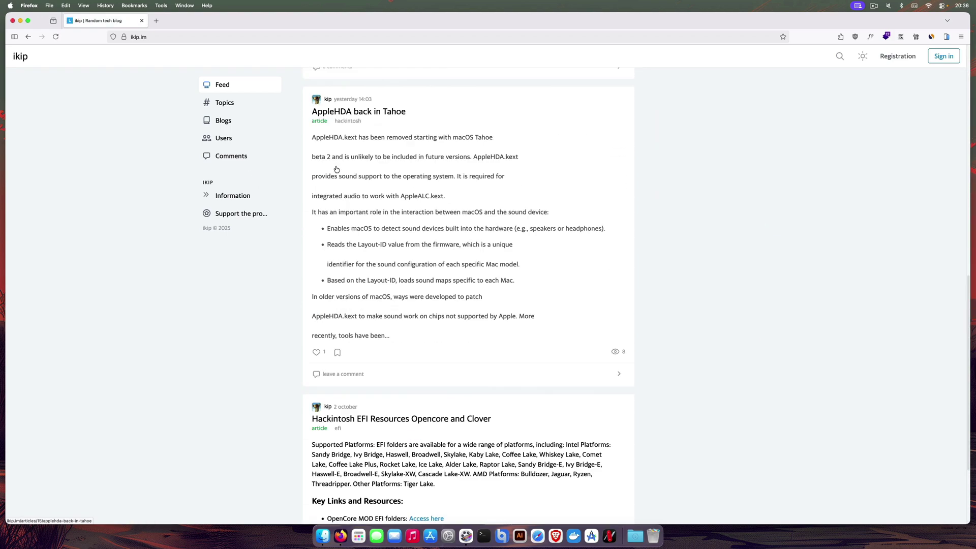
scroll(337, 170, down, 3)
scroll(336, 168, up, 5)
scroll(336, 167, up, 10)
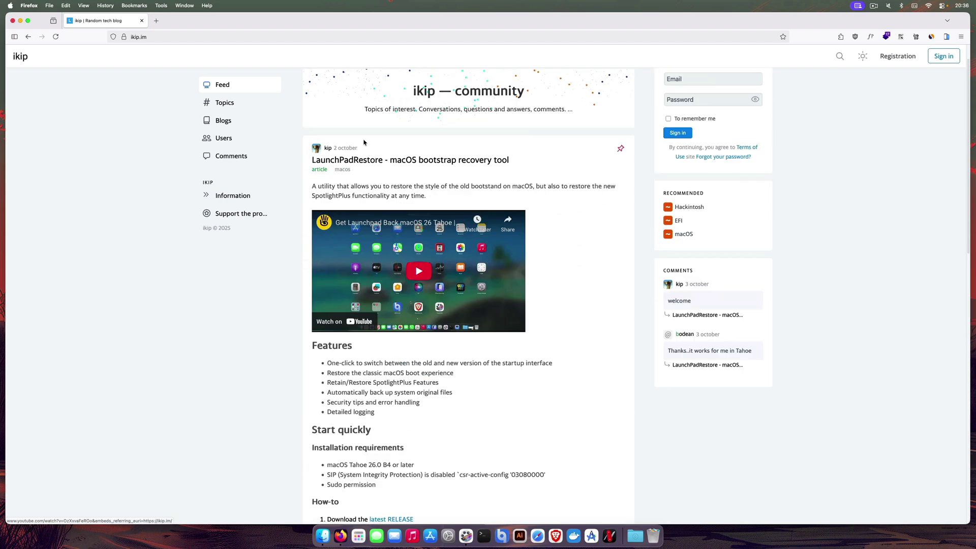
Cycle the feed through Notes, Posts and Questions, ending on the Articles listing.
click(414, 89)
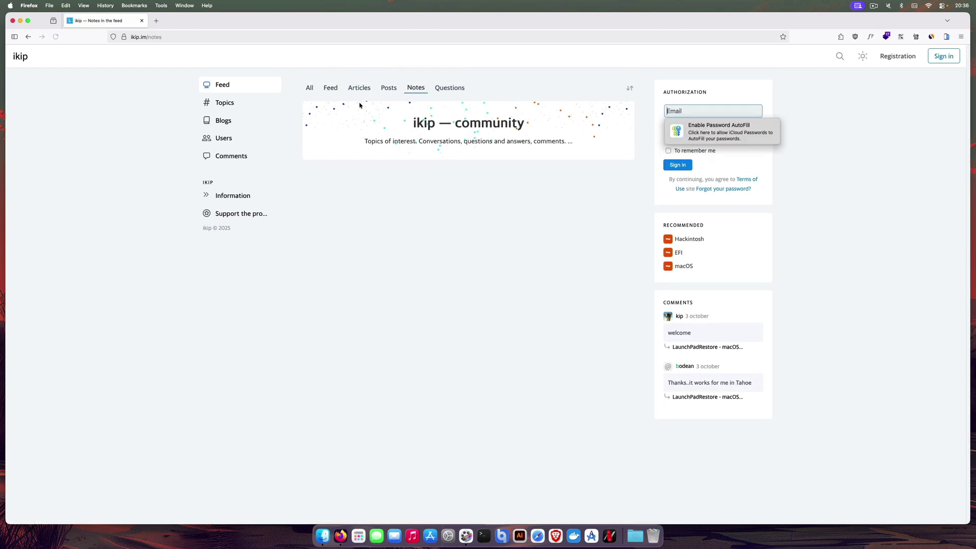
click(392, 89)
click(599, 199)
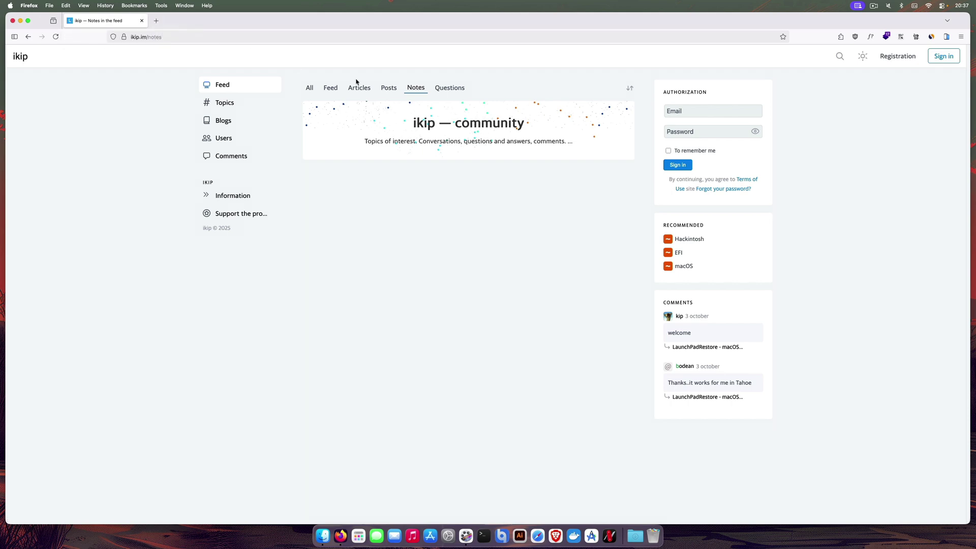
click(449, 89)
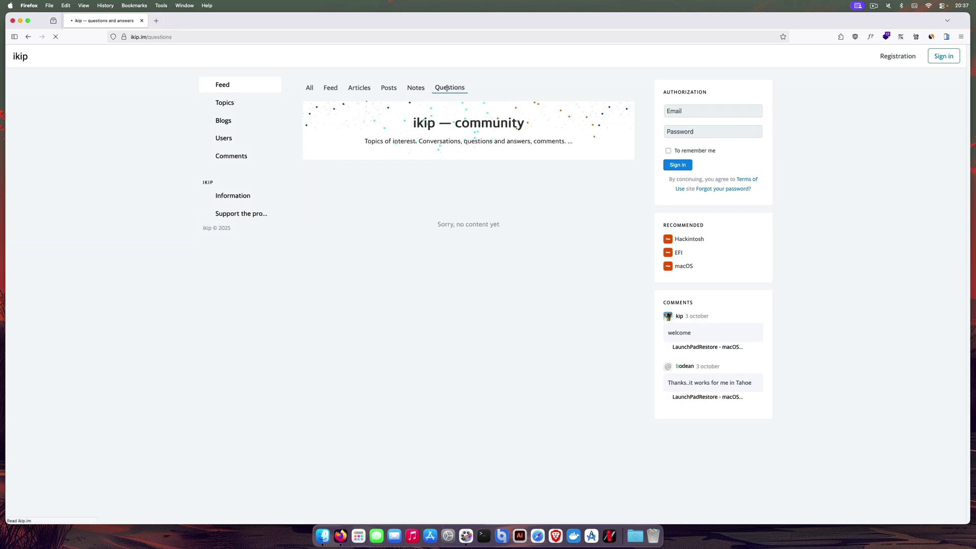
click(489, 205)
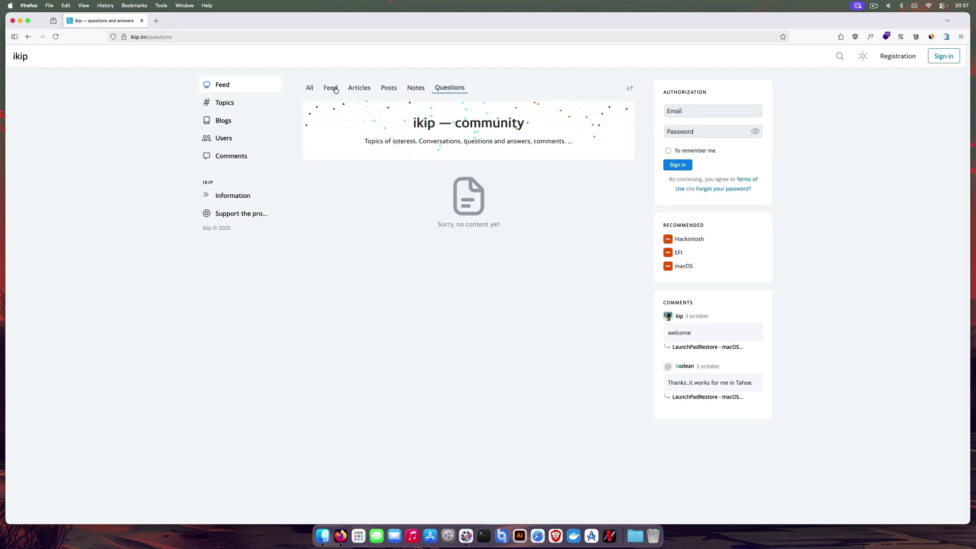
click(364, 89)
scroll(341, 126, down, 8)
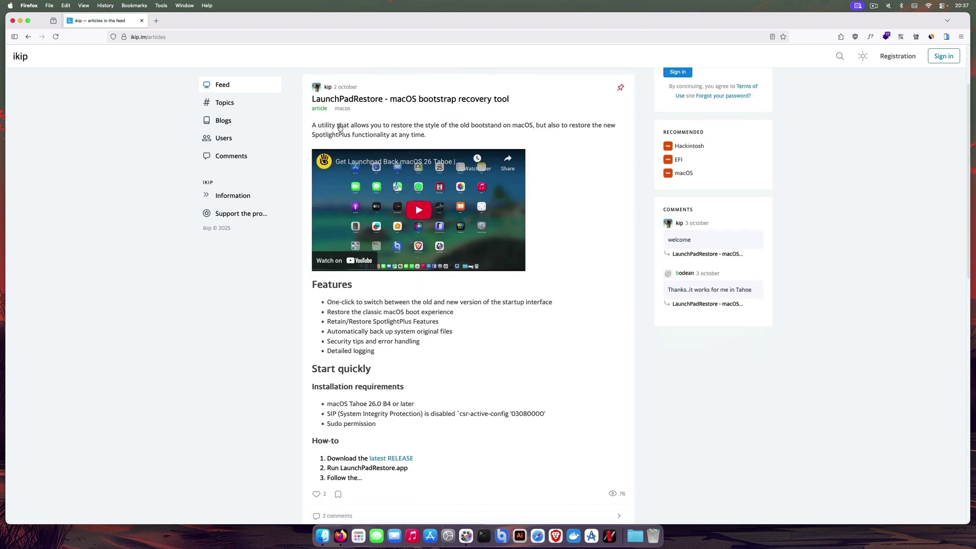
scroll(342, 127, down, 5)
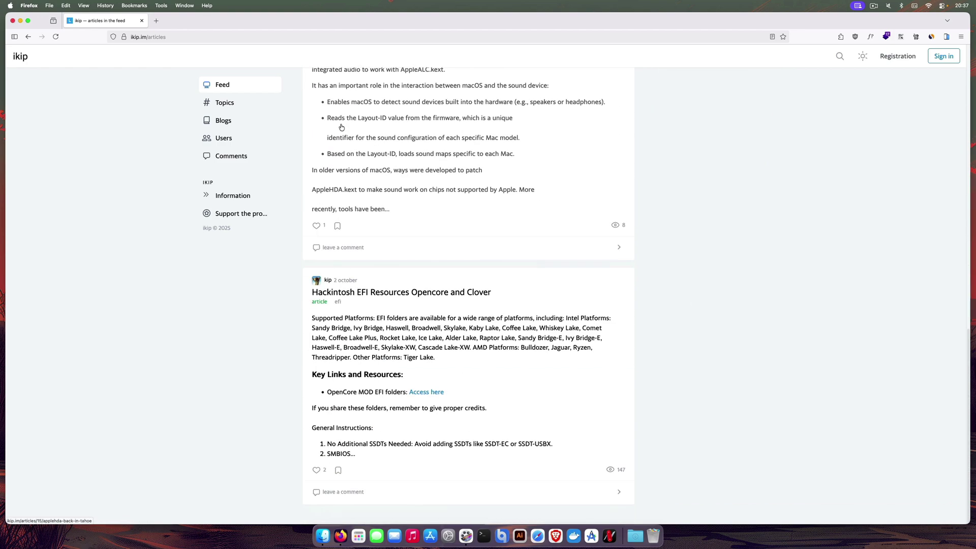
scroll(342, 128, up, 13)
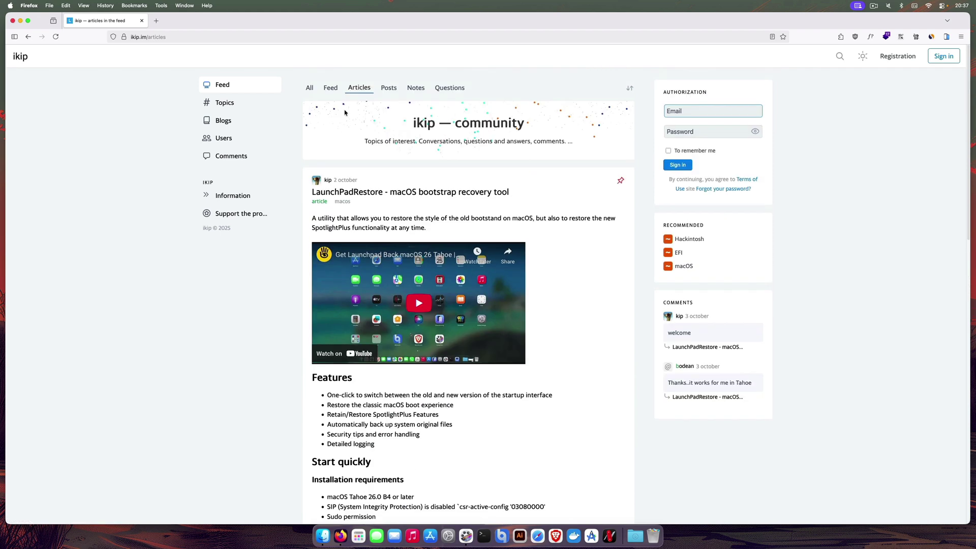
Show All posts on the ikip feed, dismiss the AutoFill prompt, and check the connected Wi-Fi network.
click(310, 89)
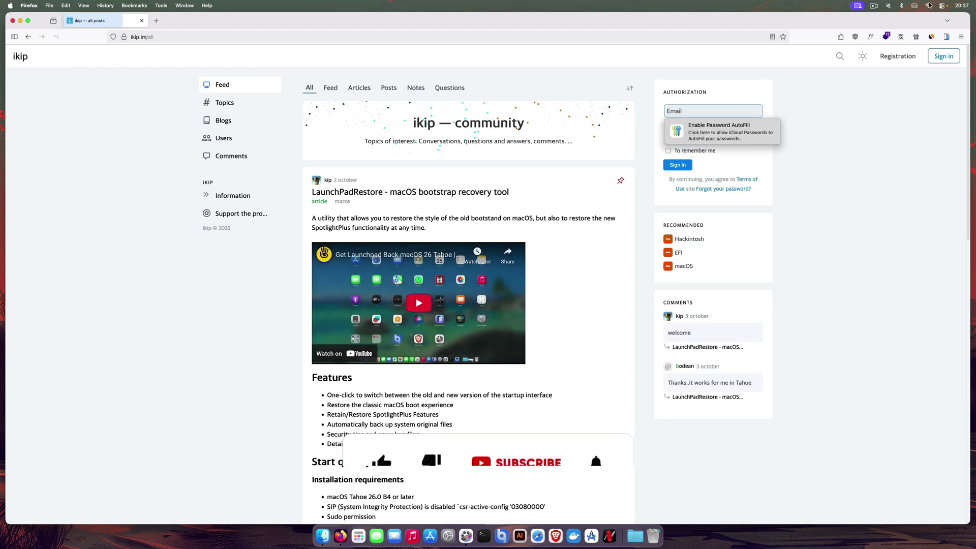
click(914, 7)
click(838, 98)
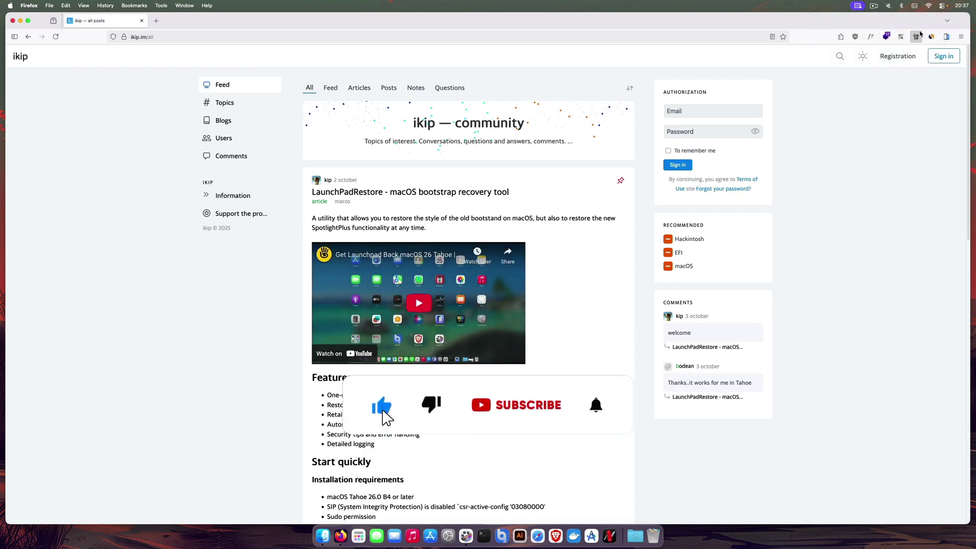
click(929, 6)
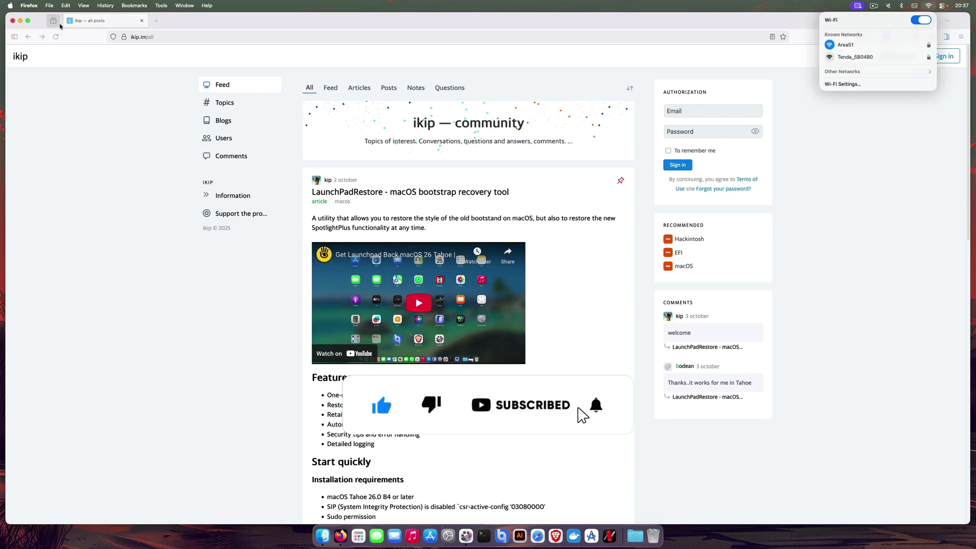
click(875, 115)
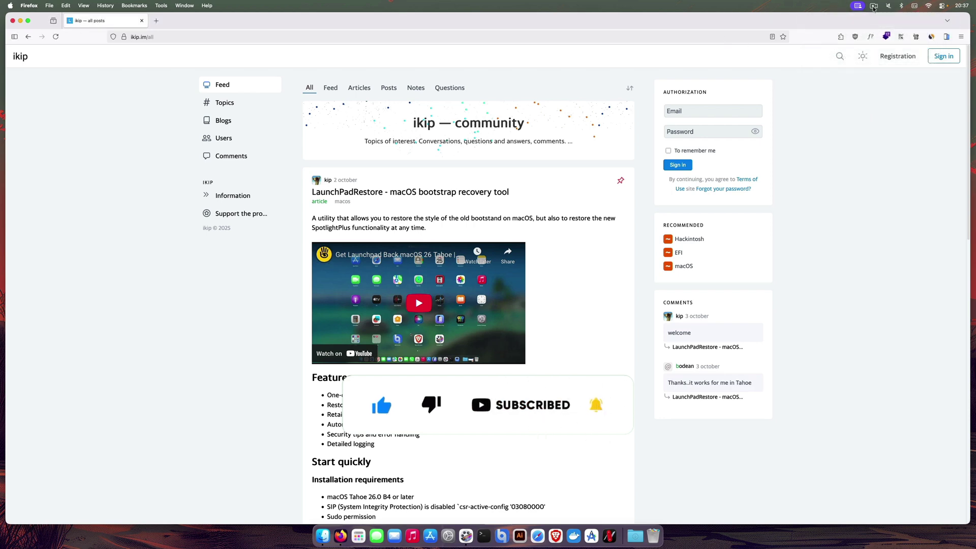